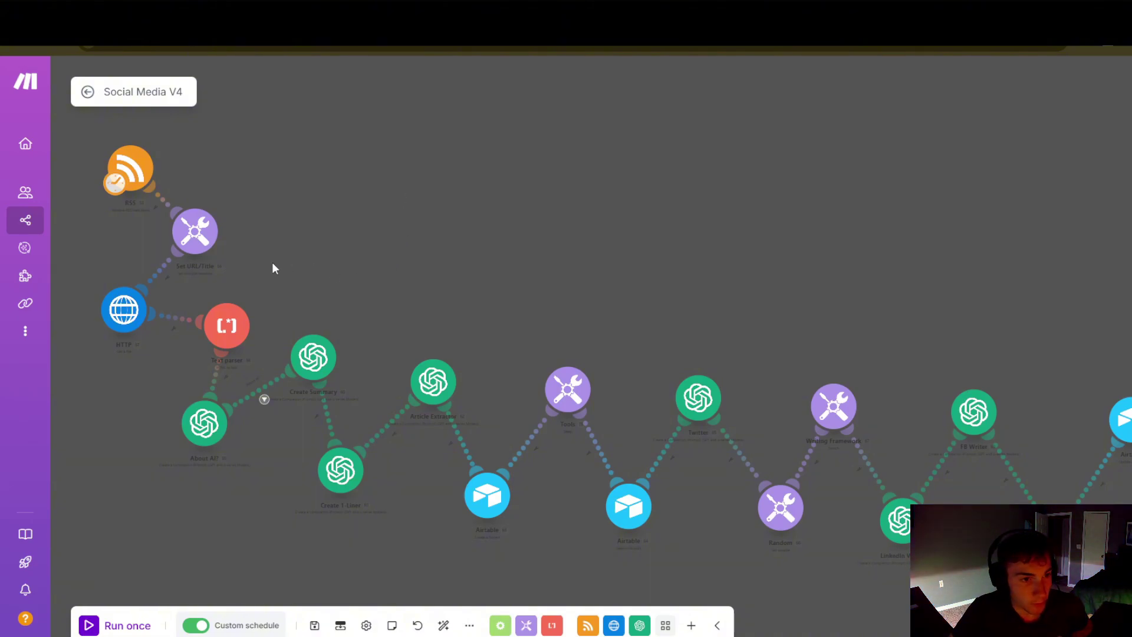
Step: Look over the Social Media V4 scenario's module chain from the RSS trigger to the final Airtable module
{"action": "left_click_drag", "start_coordinate": [259, 258], "coordinate": [238, 282]}
{"action": "scroll", "coordinate": [311, 296], "scroll_direction": "down", "scroll_amount": 2}
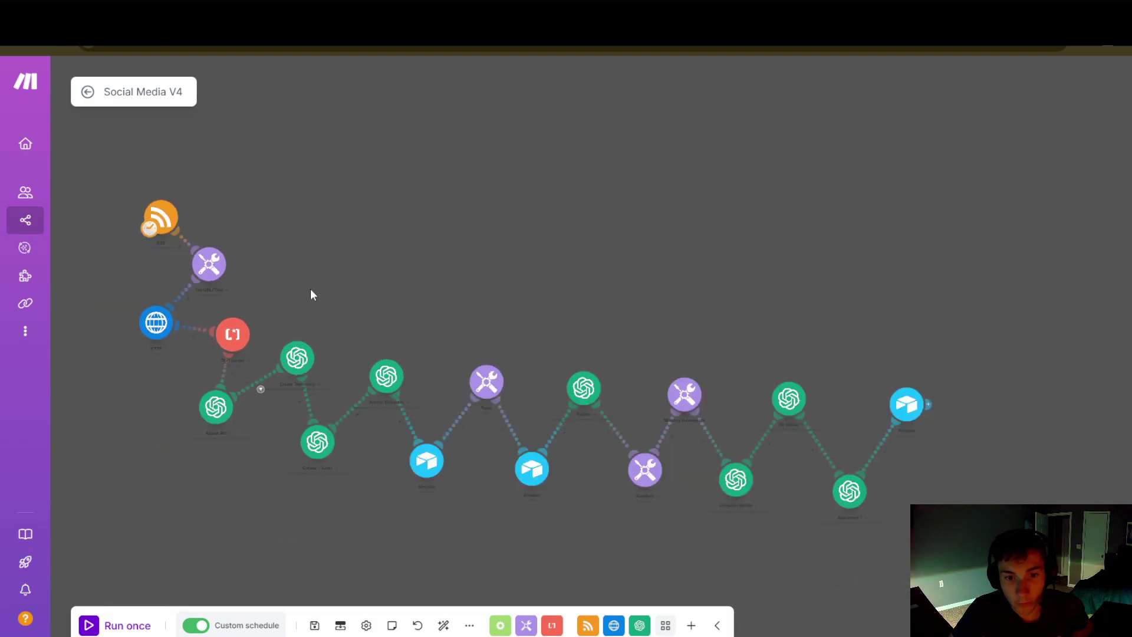
{"action": "left_click_drag", "start_coordinate": [394, 301], "coordinate": [446, 229]}
{"action": "scroll", "coordinate": [459, 294], "scroll_direction": "up", "scroll_amount": 2}
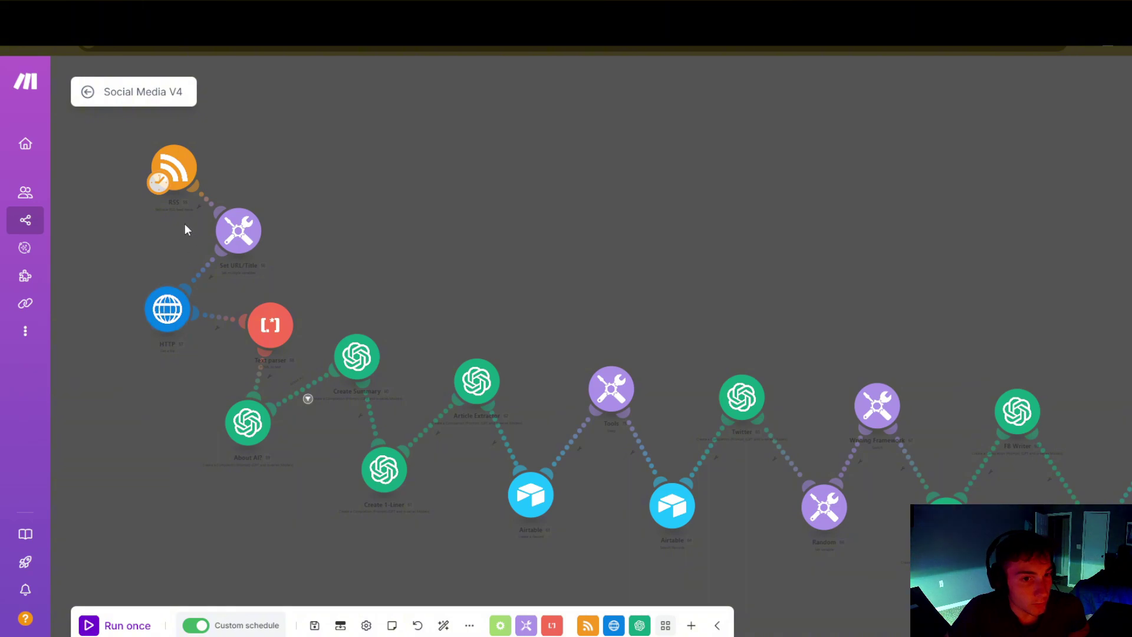
{"action": "left_click_drag", "start_coordinate": [189, 180], "coordinate": [183, 168]}
{"action": "left_click_drag", "start_coordinate": [349, 157], "coordinate": [289, 221]}
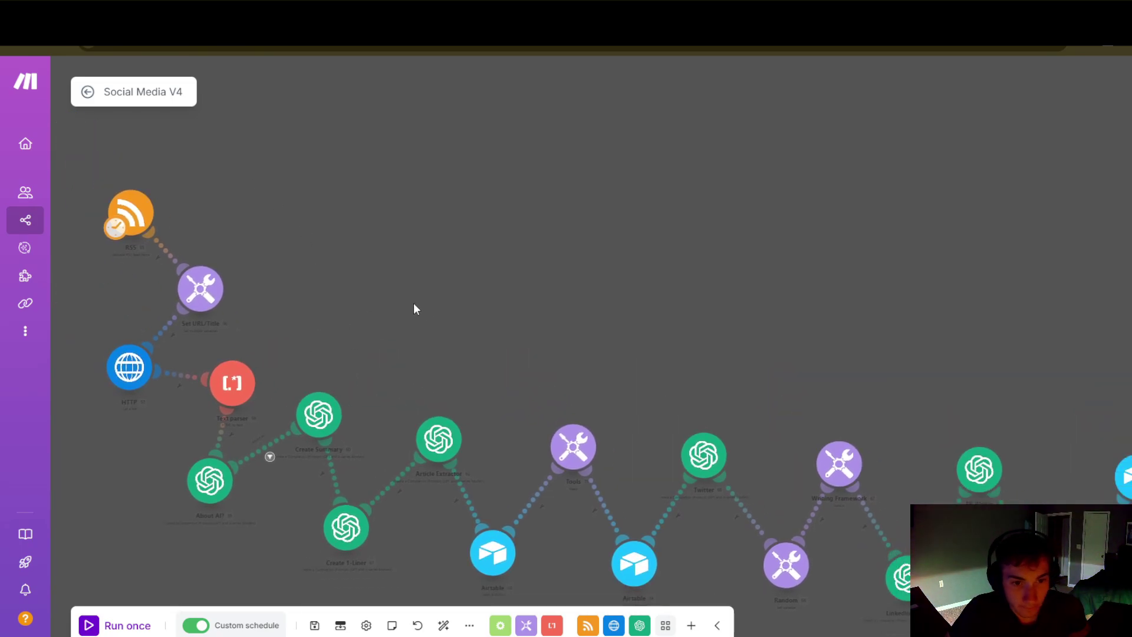
{"action": "scroll", "coordinate": [424, 348], "scroll_direction": "down", "scroll_amount": 2}
{"action": "left_click_drag", "start_coordinate": [426, 369], "coordinate": [466, 348]}
{"action": "scroll", "coordinate": [469, 348], "scroll_direction": "up", "scroll_amount": 2}
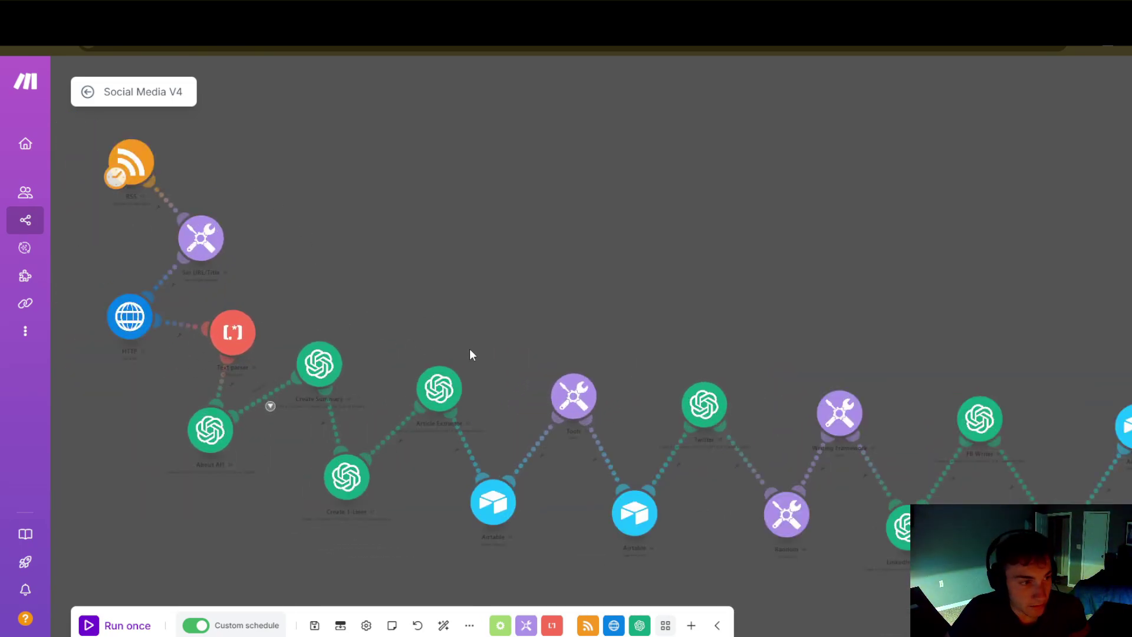
{"action": "scroll", "coordinate": [472, 311], "scroll_direction": "down", "scroll_amount": 2}
{"action": "scroll", "coordinate": [482, 240], "scroll_direction": "right", "scroll_amount": 2}
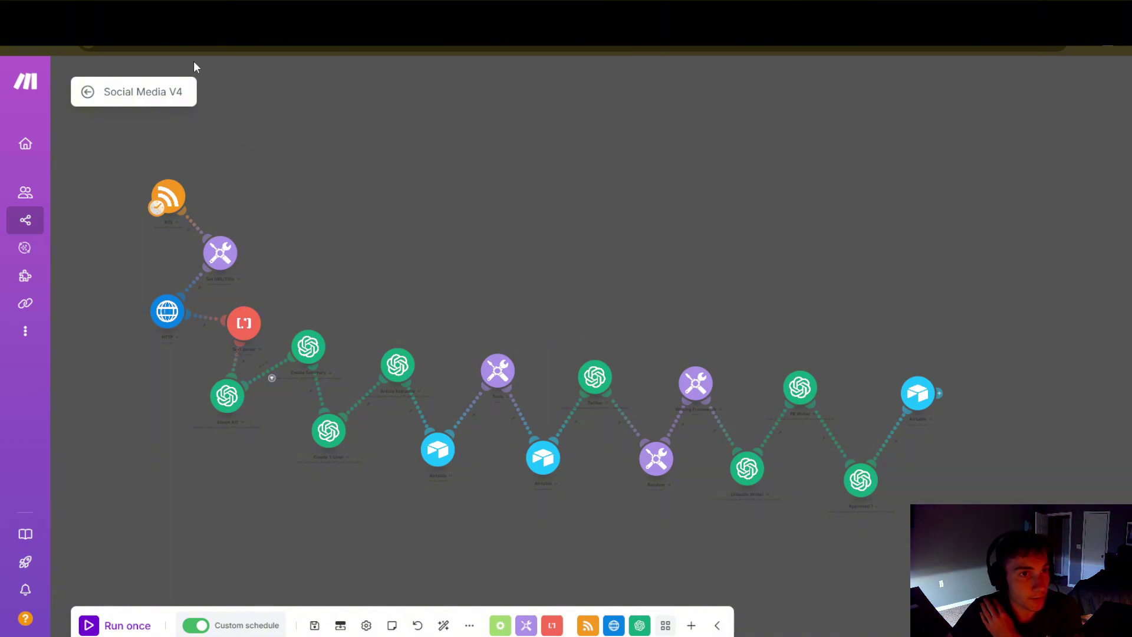
Step: Switch to the RSS.app window with the artificialintelligence-news.com feed and show it full screen
{"action": "mouse_move", "coordinate": [336, 635]}
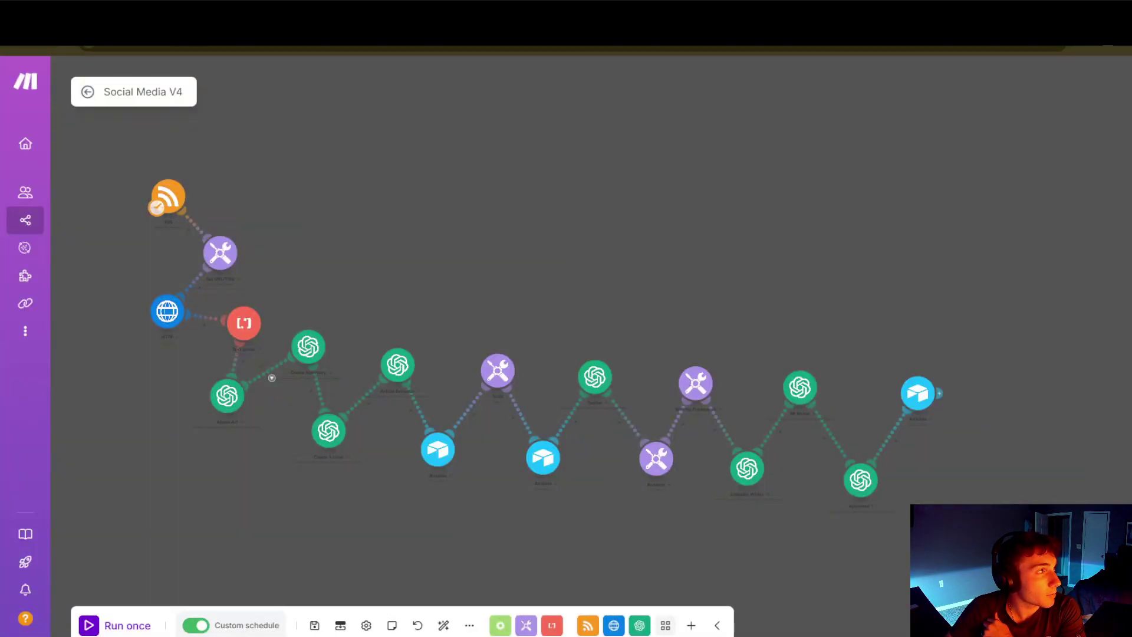
{"action": "key", "text": "alt+Tab"}
{"action": "left_click_drag", "start_coordinate": [268, 147], "coordinate": [274, 99]}
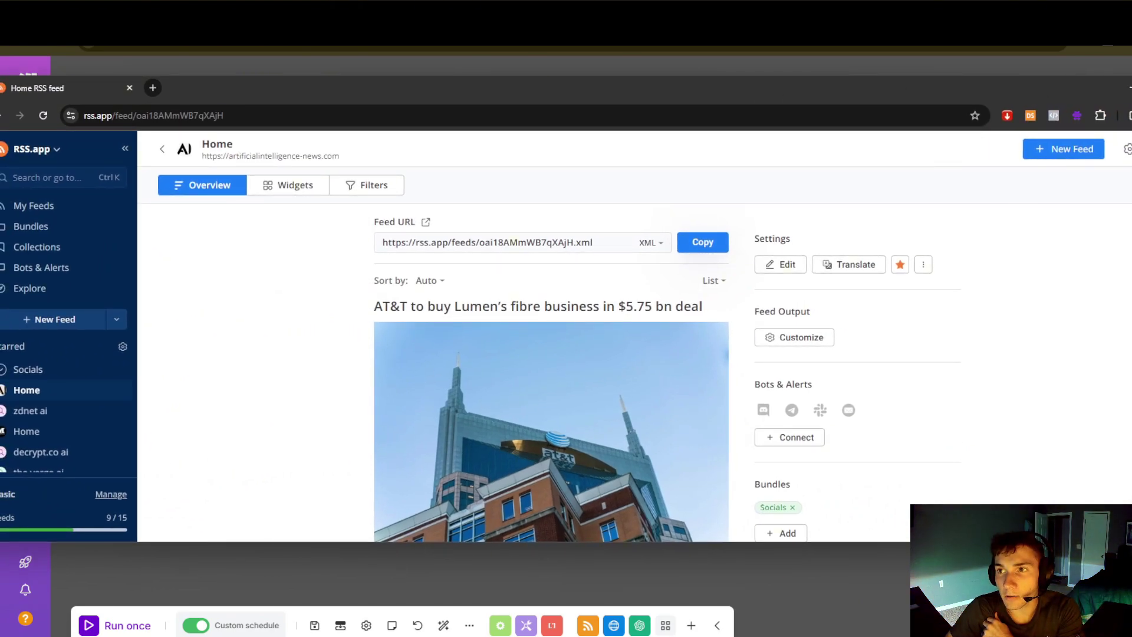
{"action": "key", "text": "F11"}
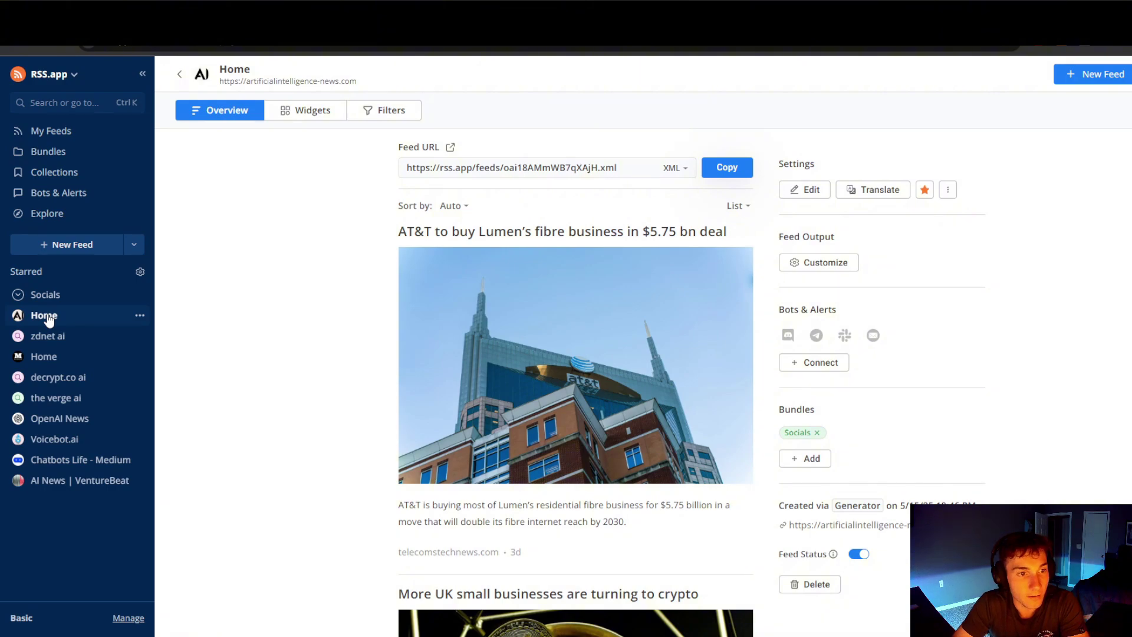
Step: Browse the articles of the artificialintelligence-news.com and zdnet ai feeds and open the aitoolsclub.com feed
{"action": "scroll", "coordinate": [245, 373], "scroll_direction": "down", "scroll_amount": 10}
{"action": "left_click", "coordinate": [51, 337]}
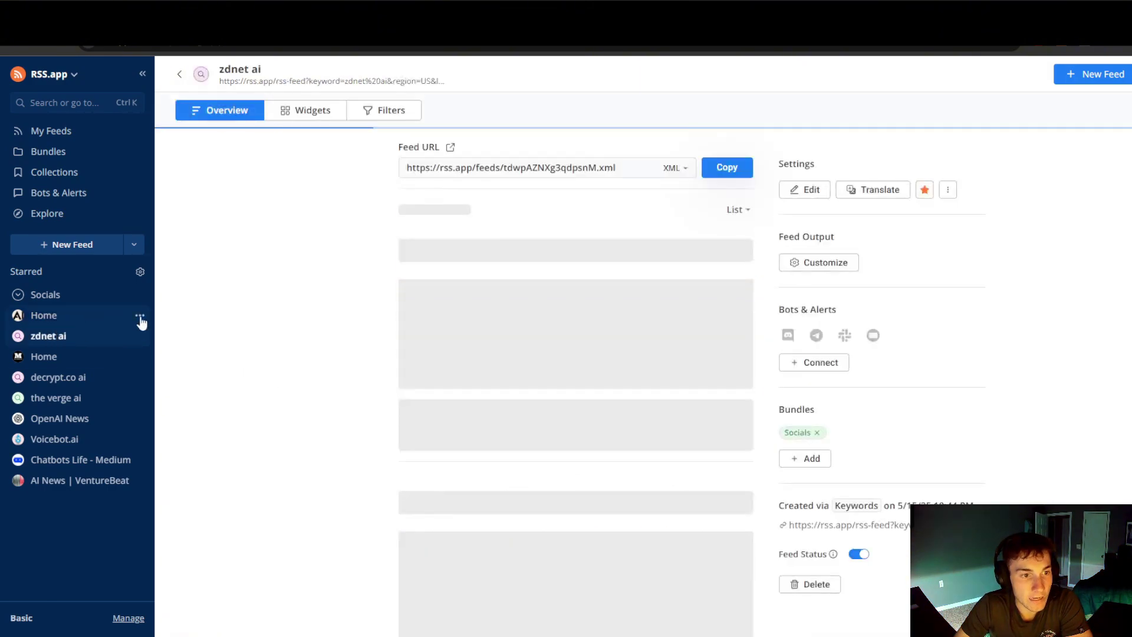
{"action": "scroll", "coordinate": [370, 314], "scroll_direction": "down", "scroll_amount": 2}
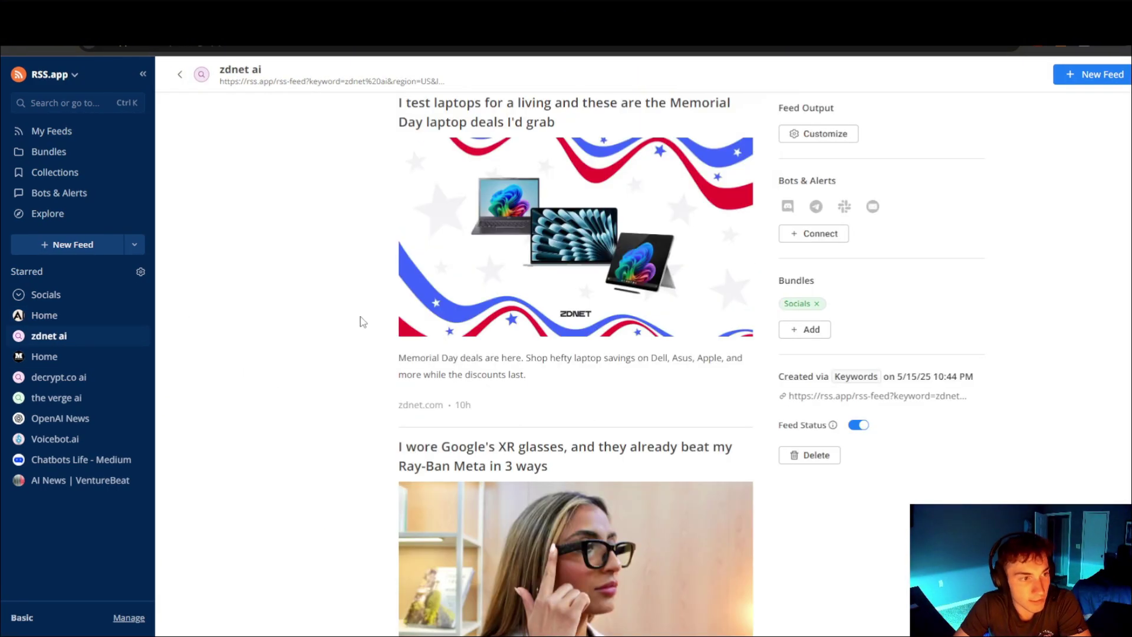
{"action": "scroll", "coordinate": [378, 325], "scroll_direction": "down", "scroll_amount": 1}
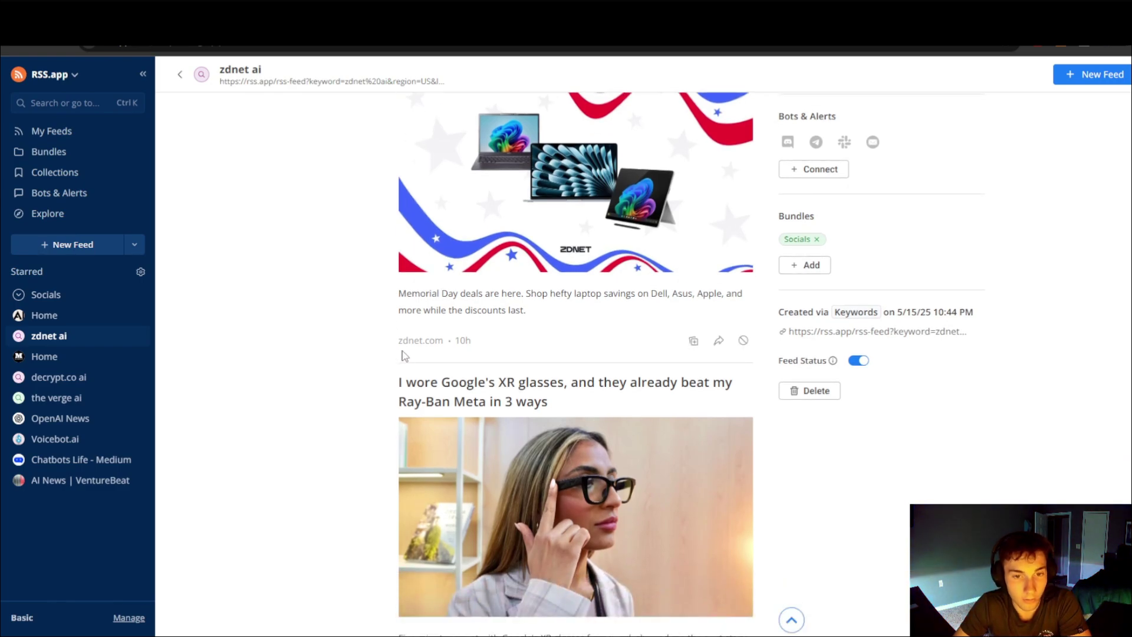
{"action": "left_click", "coordinate": [80, 357]}
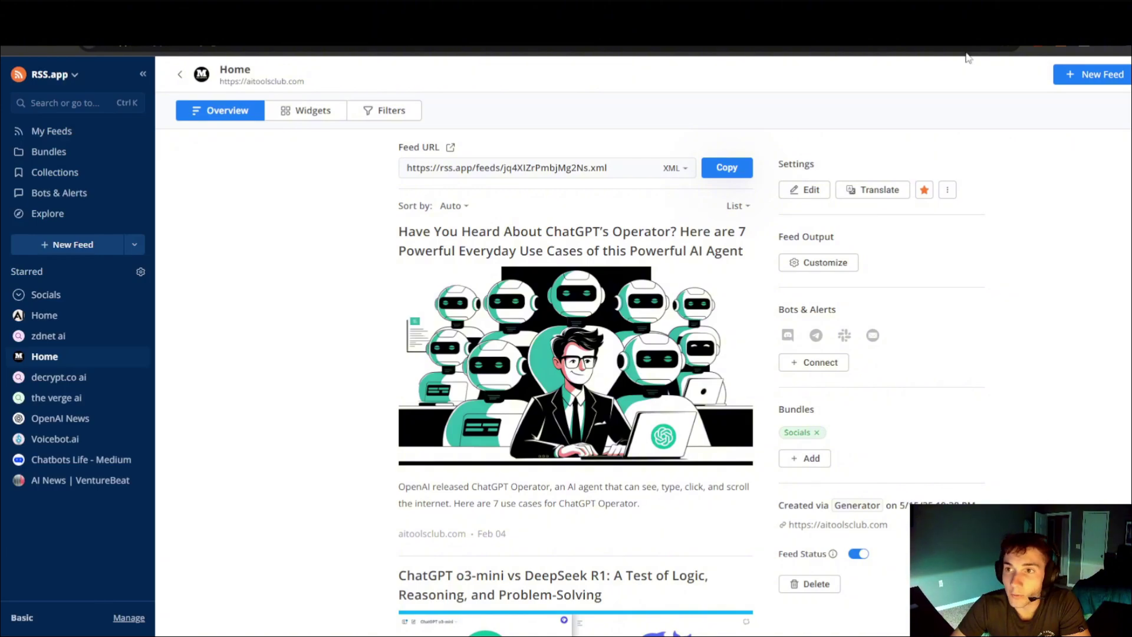
Step: Return to the Make scenario and check the feed URL in the RSS module's settings
{"action": "left_click", "coordinate": [1117, 11]}
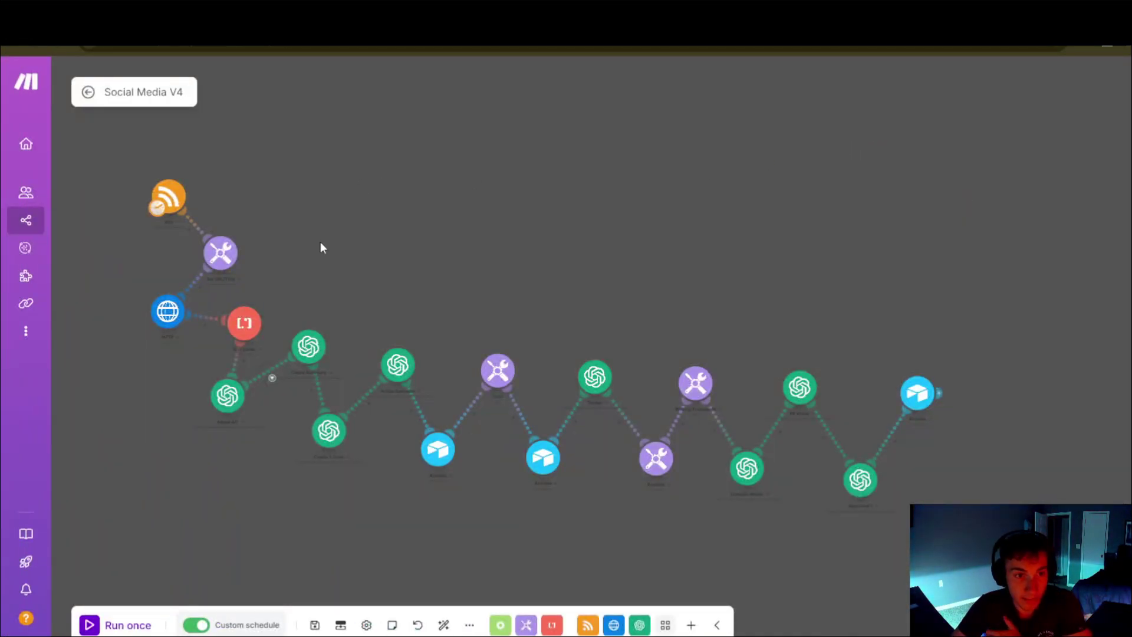
{"action": "scroll", "coordinate": [429, 295], "scroll_direction": "up", "scroll_amount": 5}
{"action": "left_click", "coordinate": [348, 288]}
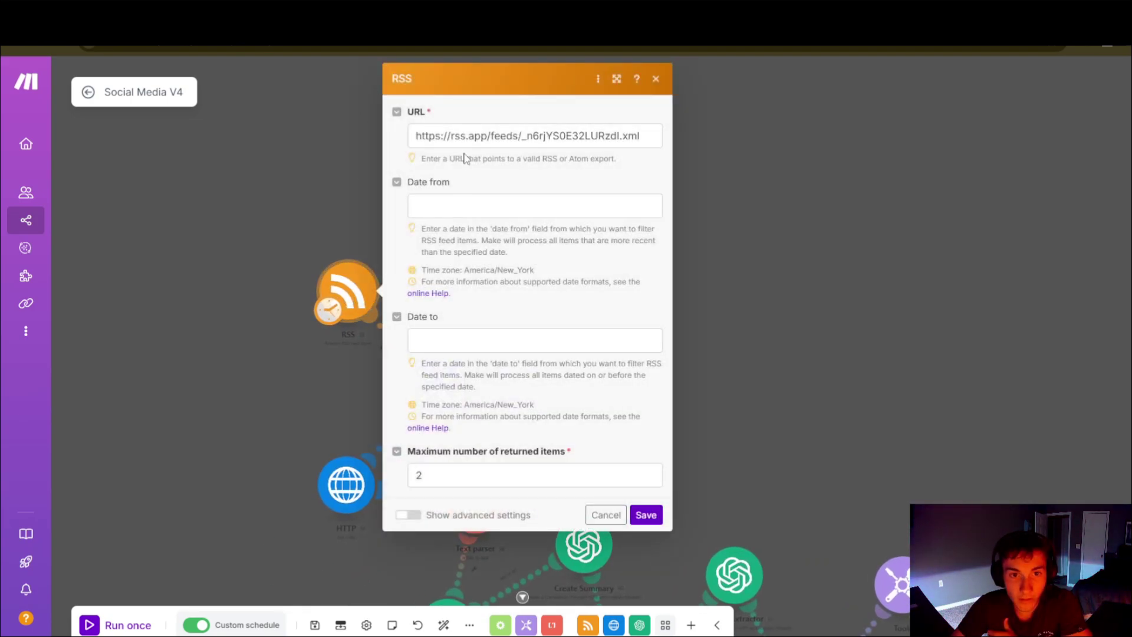
{"action": "triple_click", "coordinate": [413, 138]}
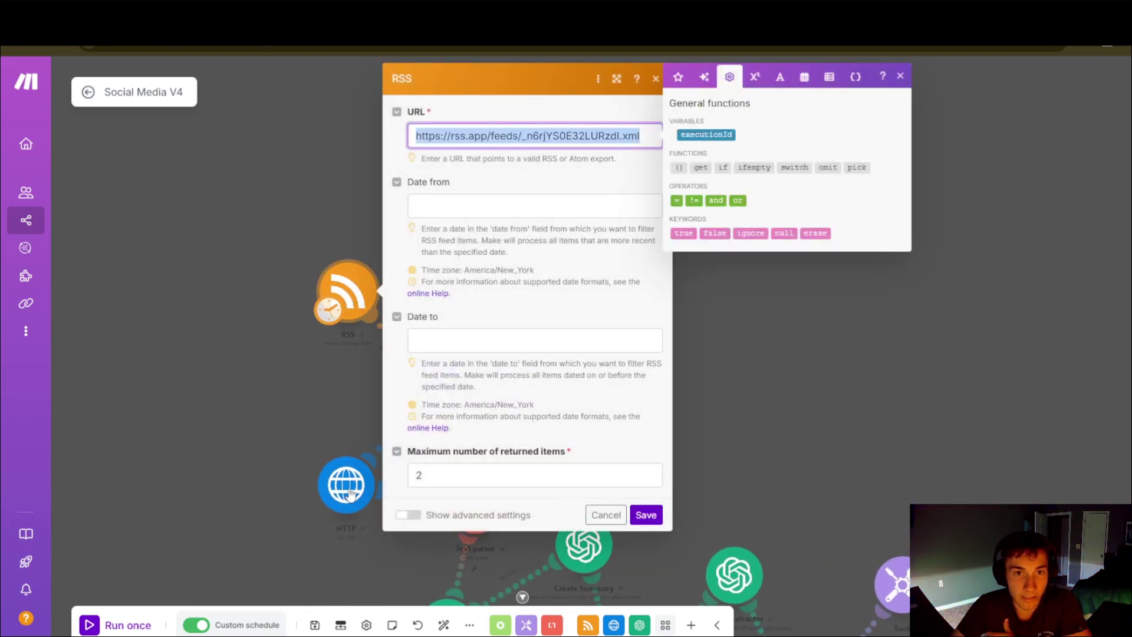
Step: Switch to RSS.app, generate a new feed from openai.com and preview its articles
{"action": "key", "text": "alt+Tab"}
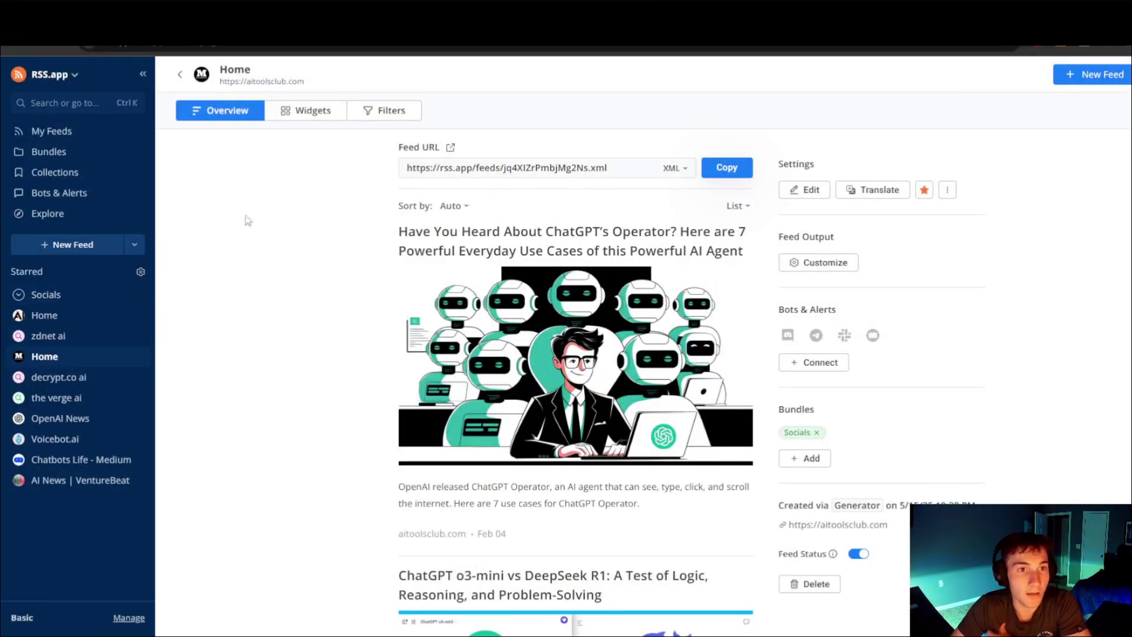
{"action": "left_click", "coordinate": [230, 87]}
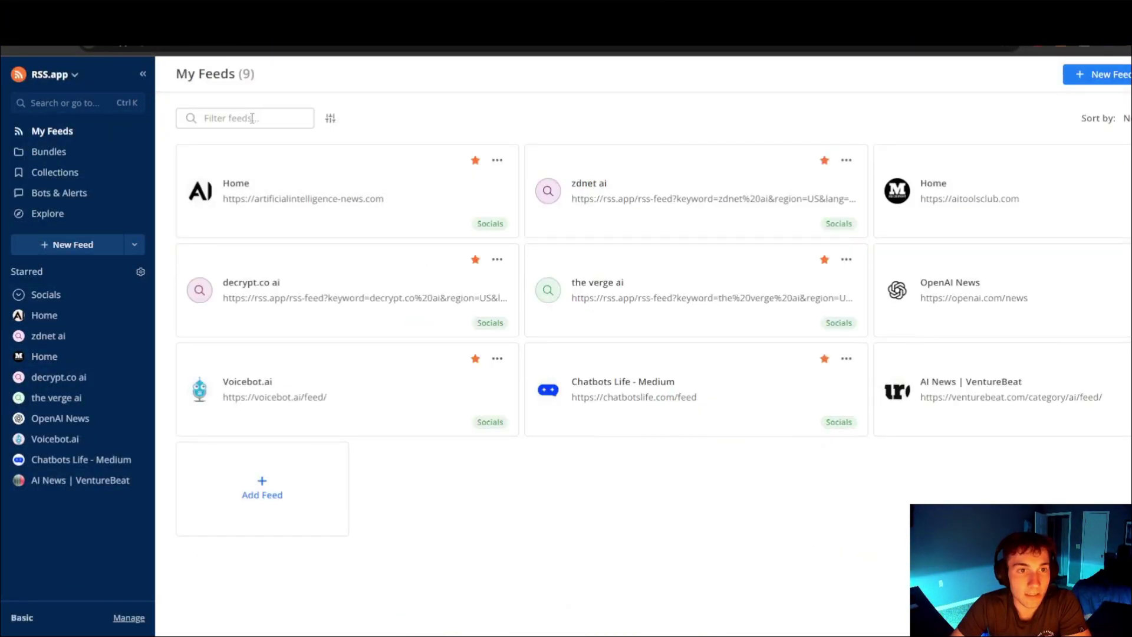
{"action": "left_click", "coordinate": [261, 487]}
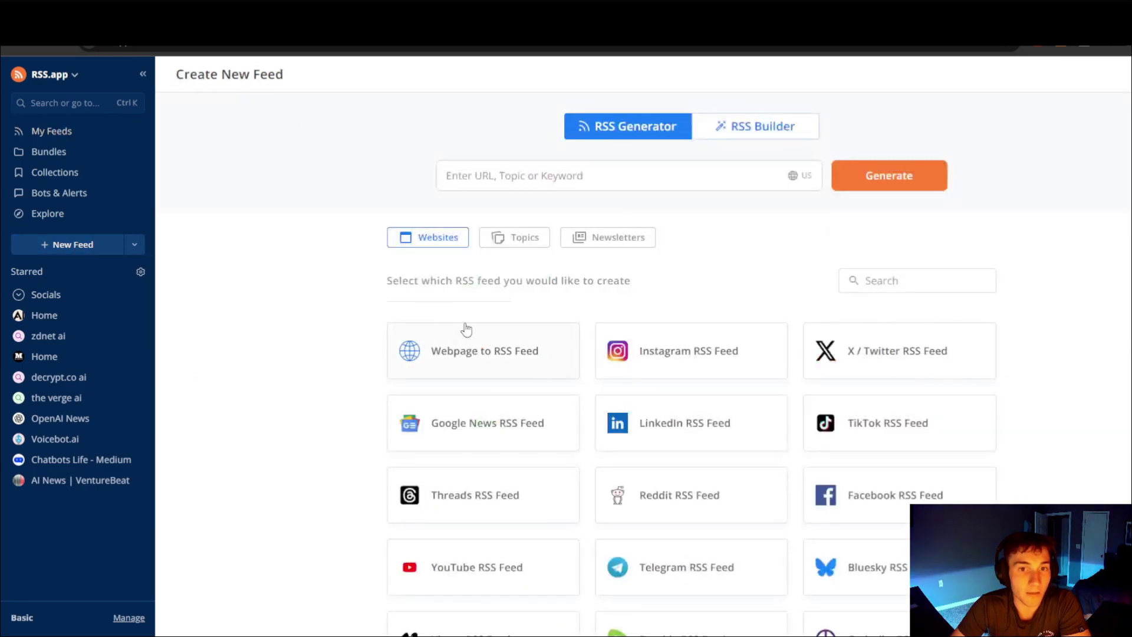
{"action": "left_click", "coordinate": [500, 177]}
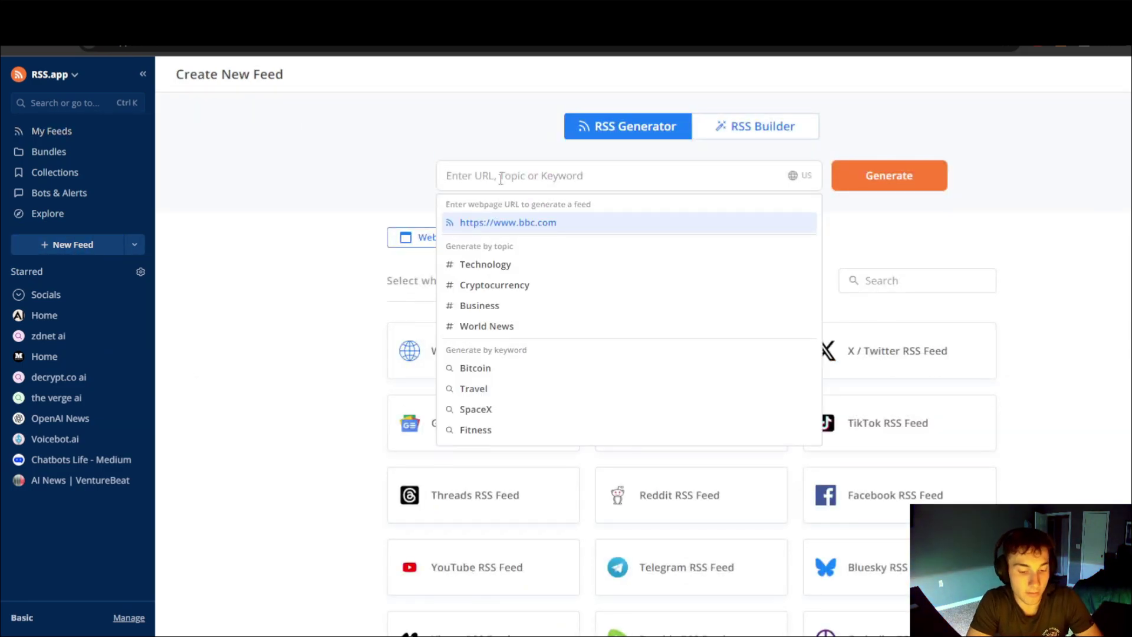
{"action": "type", "text": "openai.com"}
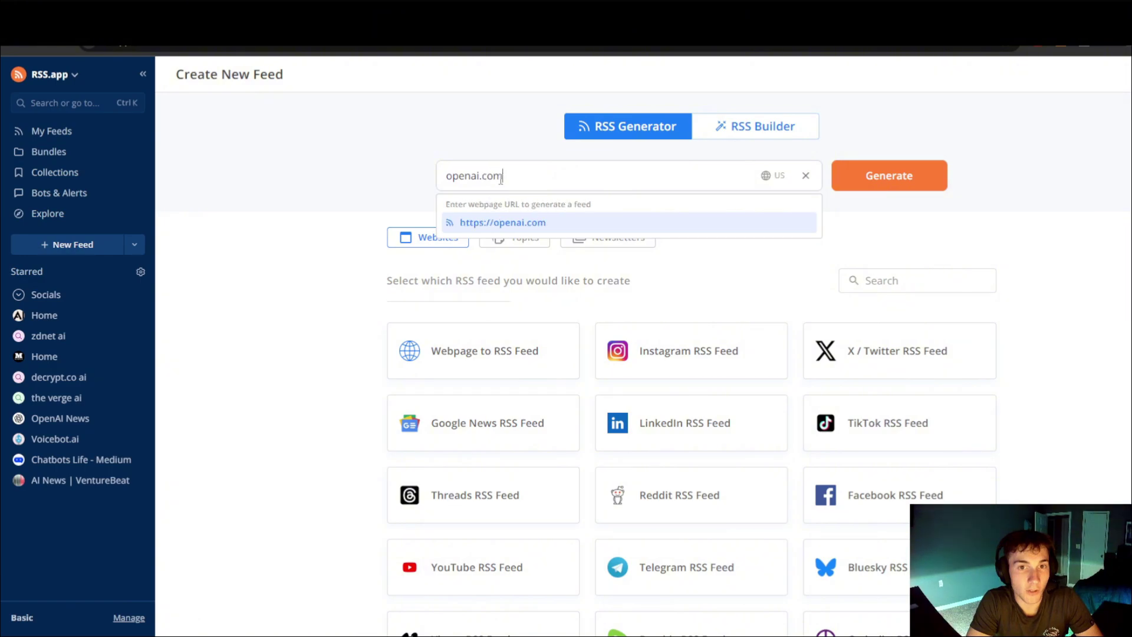
{"action": "key", "text": "Return"}
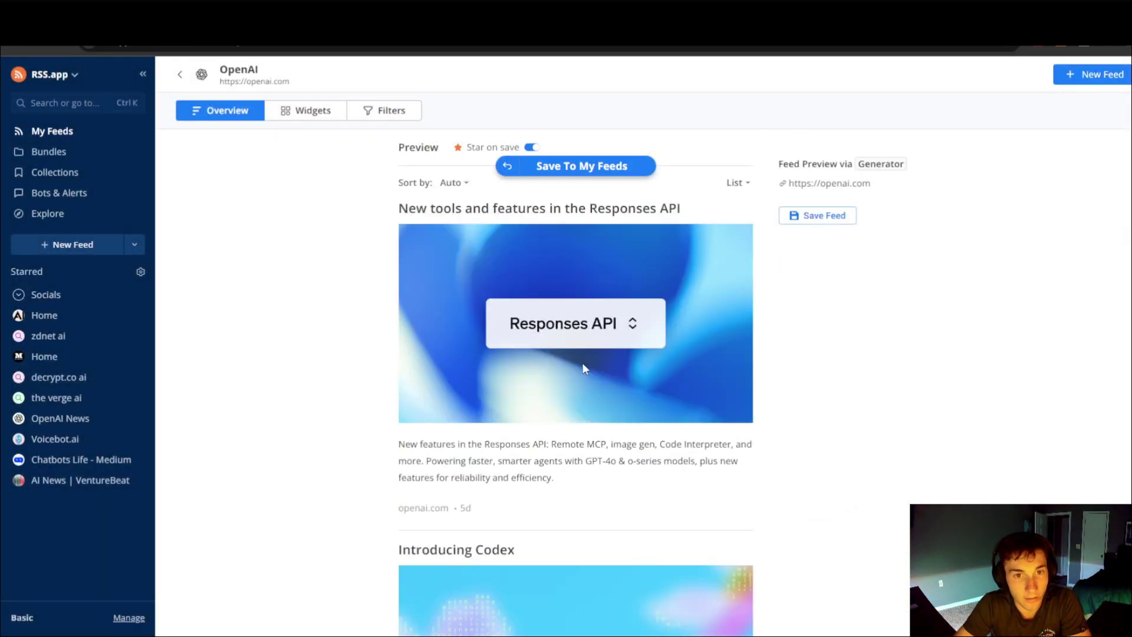
{"action": "scroll", "coordinate": [554, 486], "scroll_direction": "down", "scroll_amount": 4}
{"action": "scroll", "coordinate": [552, 482], "scroll_direction": "up", "scroll_amount": 4}
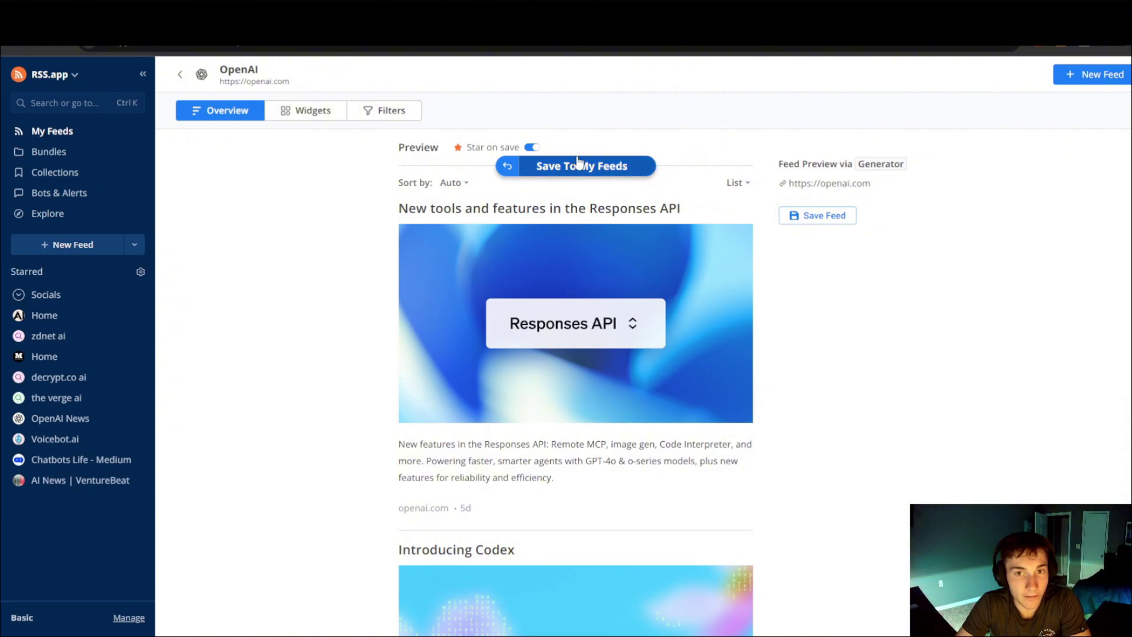
Step: Open the Socials bundle and select its bundle URL
{"action": "left_click", "coordinate": [73, 155]}
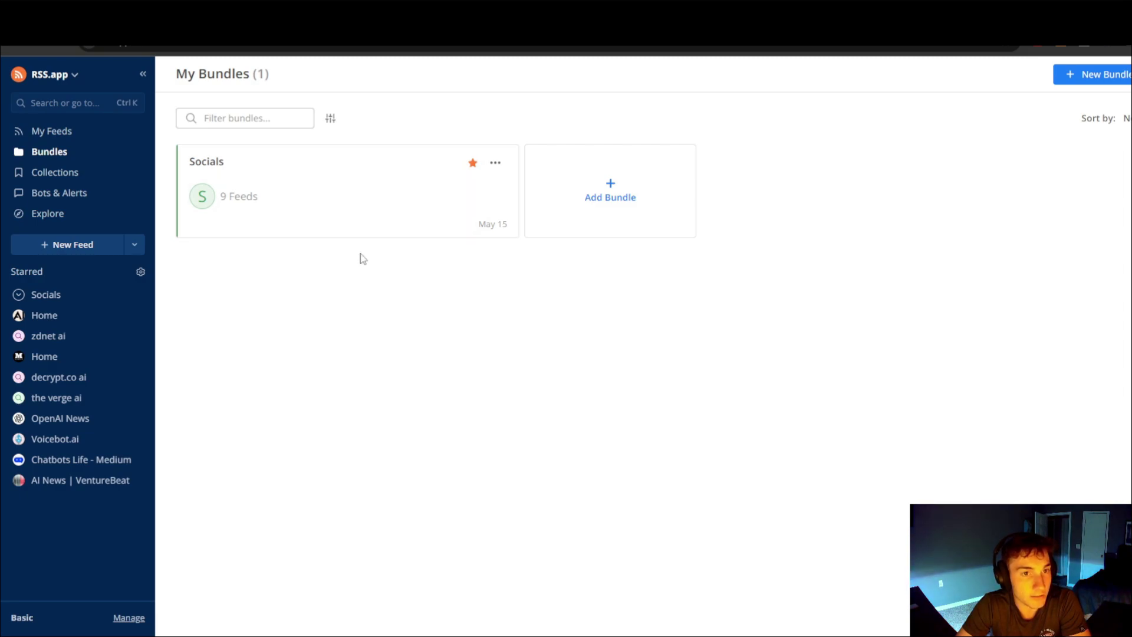
{"action": "left_click", "coordinate": [295, 185]}
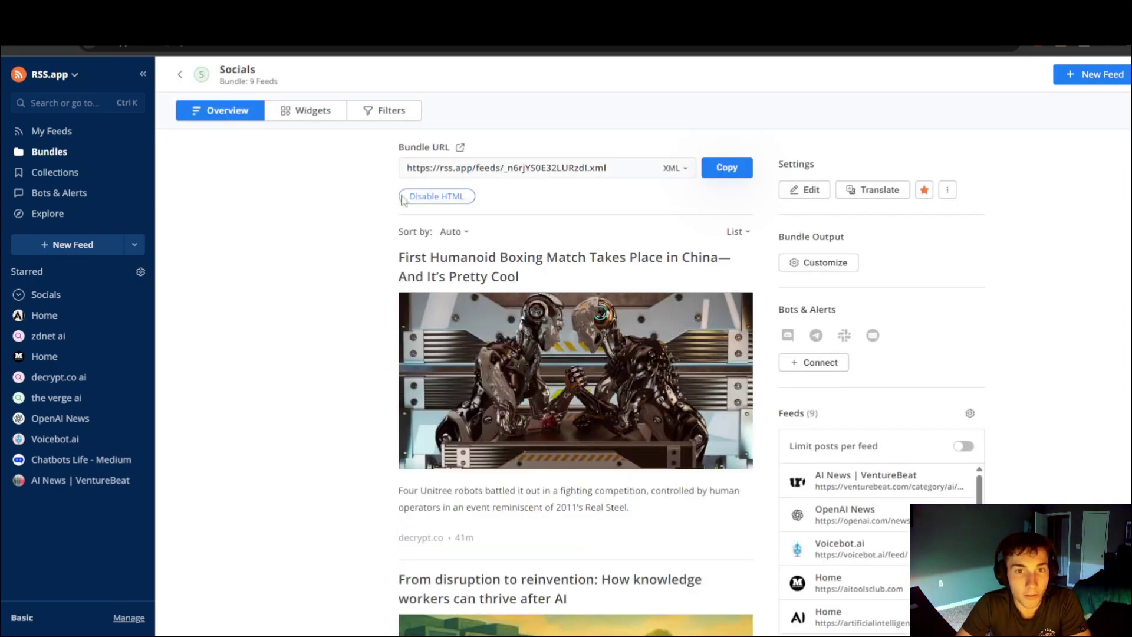
{"action": "left_click_drag", "start_coordinate": [407, 169], "coordinate": [495, 169]}
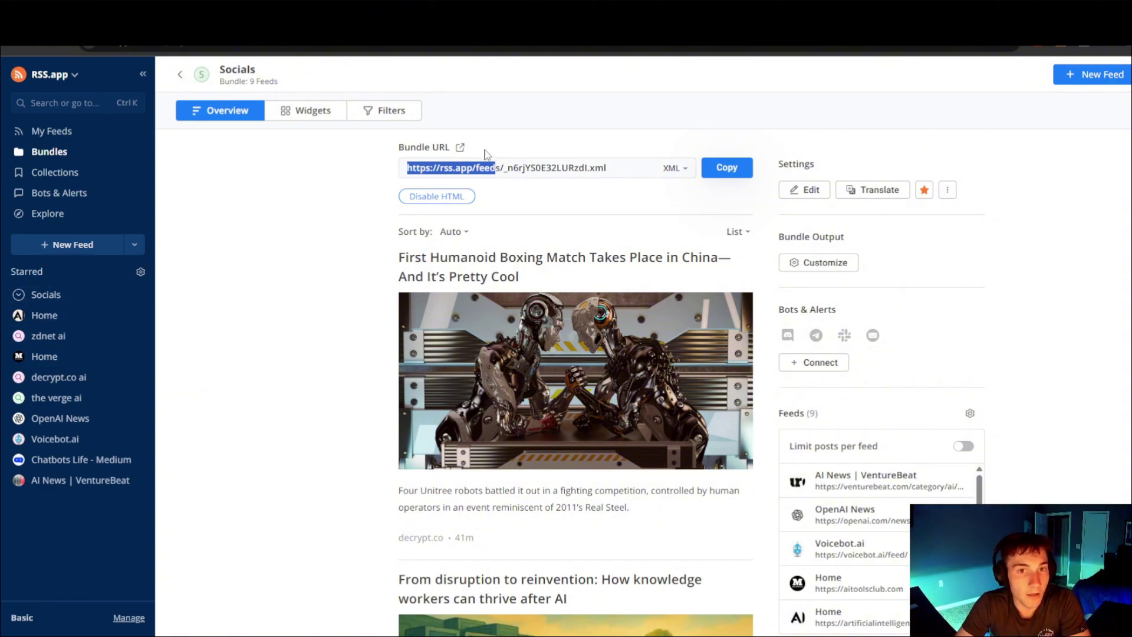
{"action": "left_click", "coordinate": [401, 168]}
{"action": "left_click_drag", "start_coordinate": [401, 168], "coordinate": [524, 168]}
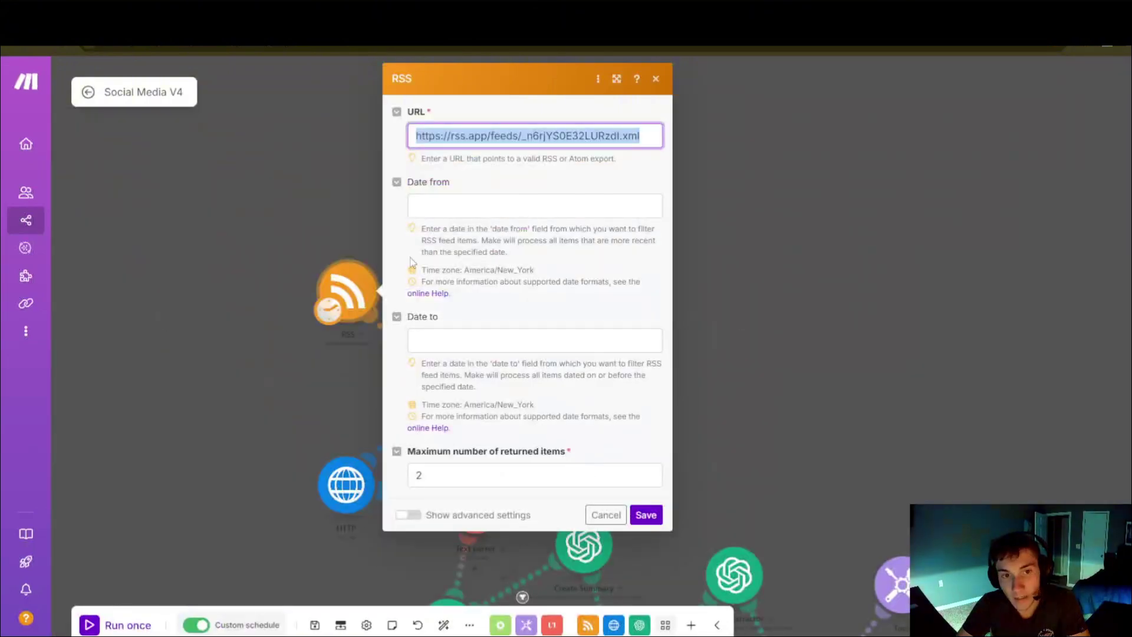
Step: Switch back to Make and check that the RSS module's URL is the Socials bundle URL
{"action": "left_click", "coordinate": [338, 170]}
{"action": "left_click", "coordinate": [347, 280]}
{"action": "left_click_drag", "start_coordinate": [415, 140], "coordinate": [660, 147]}
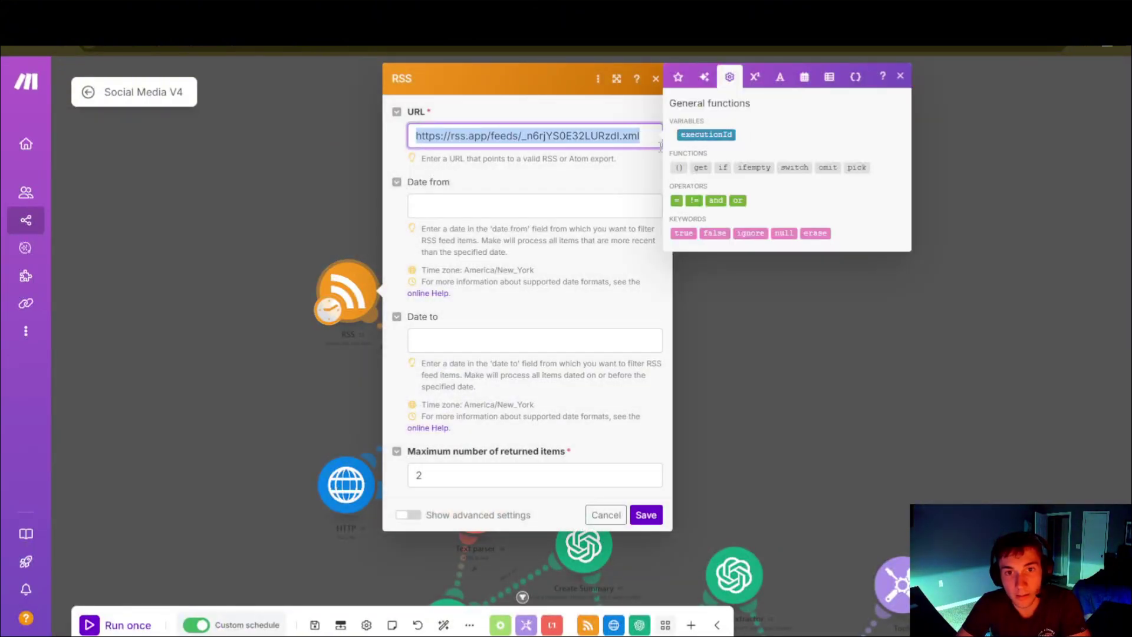
{"action": "left_click", "coordinate": [254, 405]}
Step: Unlink the RSS module from the Set URL/Title module and run the scenario once
{"action": "left_click", "coordinate": [386, 347]}
{"action": "left_click", "coordinate": [429, 374]}
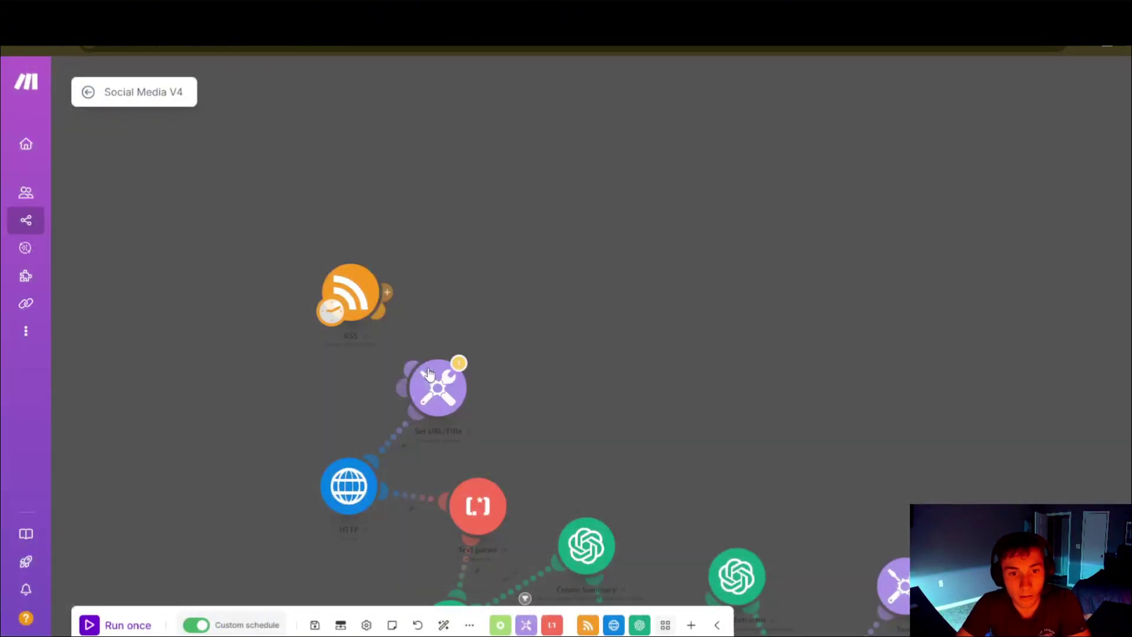
{"action": "left_click_drag", "start_coordinate": [532, 277], "coordinate": [539, 190]}
{"action": "scroll", "coordinate": [259, 472], "scroll_direction": "down", "scroll_amount": 3}
{"action": "scroll", "coordinate": [206, 477], "scroll_direction": "up", "scroll_amount": 4}
{"action": "left_click", "coordinate": [117, 628]}
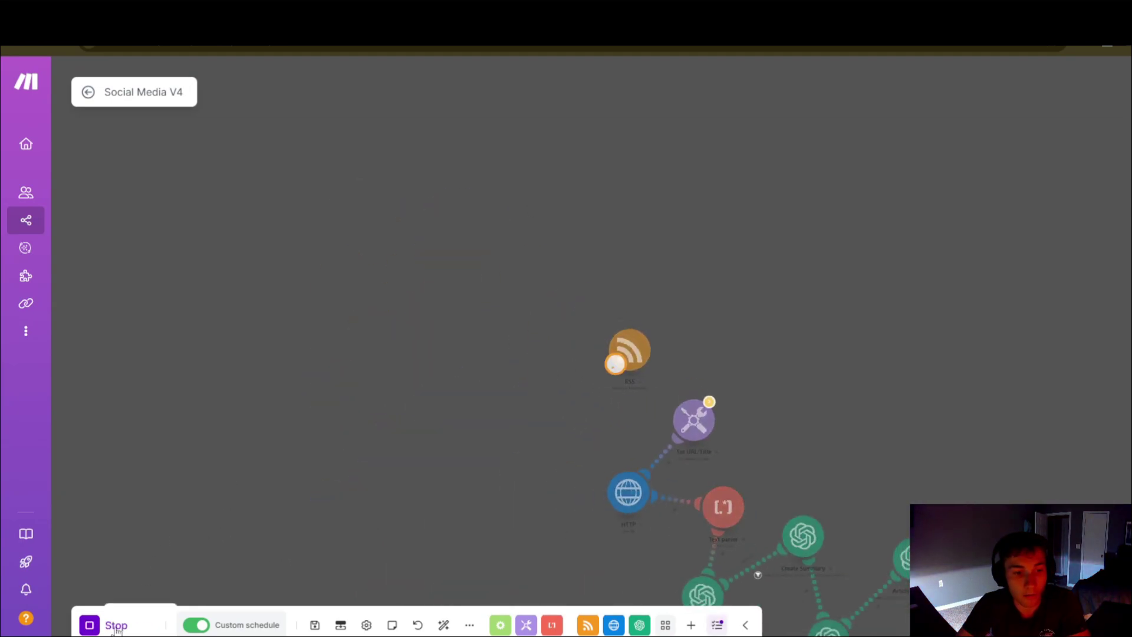
Step: Inspect the RSS module's run output, examining the first bundle's title, description, summary, URL and dates
{"action": "scroll", "coordinate": [539, 523], "scroll_direction": "up", "scroll_amount": 5}
{"action": "left_click_drag", "start_coordinate": [617, 365], "coordinate": [353, 377]}
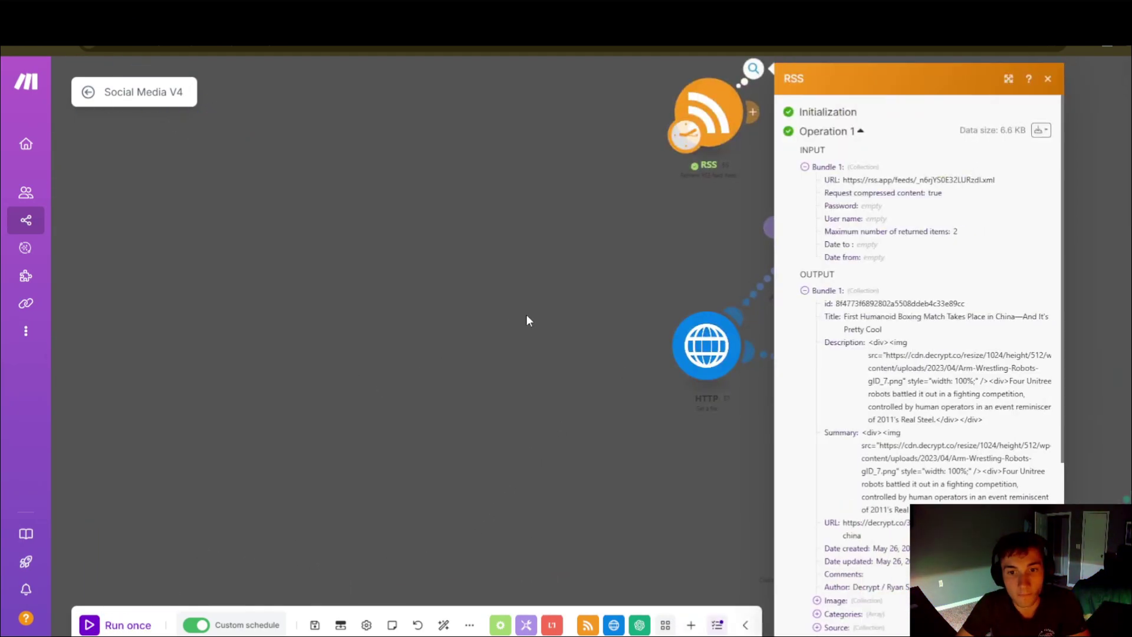
{"action": "left_click", "coordinate": [525, 320]}
{"action": "left_click", "coordinate": [546, 255]}
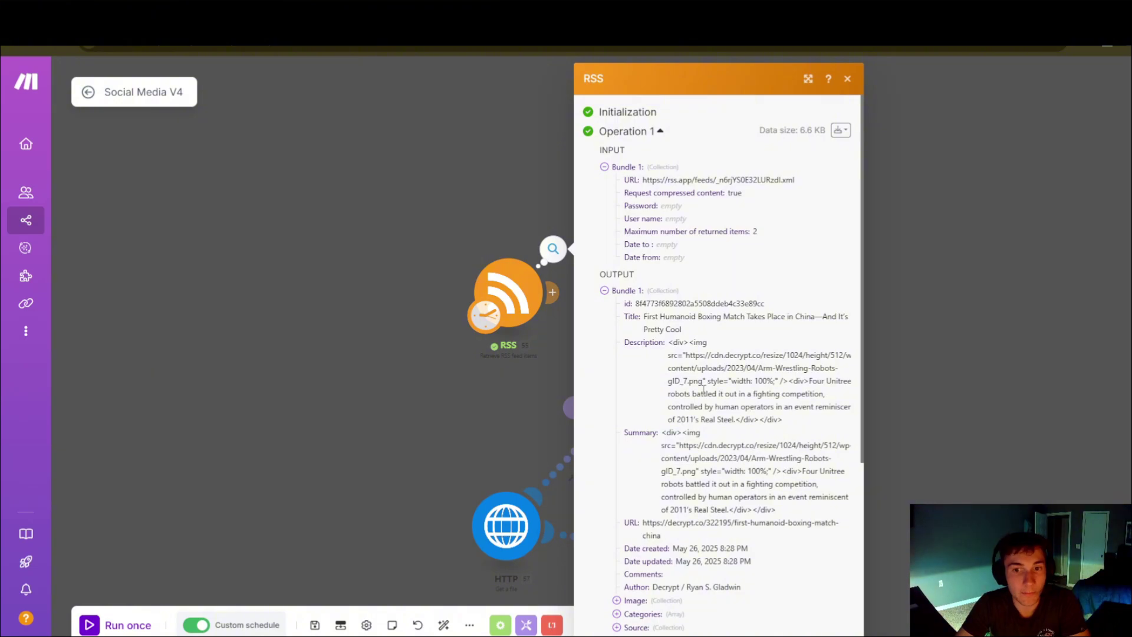
{"action": "scroll", "coordinate": [647, 186], "scroll_direction": "down", "scroll_amount": 3}
{"action": "left_click_drag", "start_coordinate": [647, 187], "coordinate": [802, 455]}
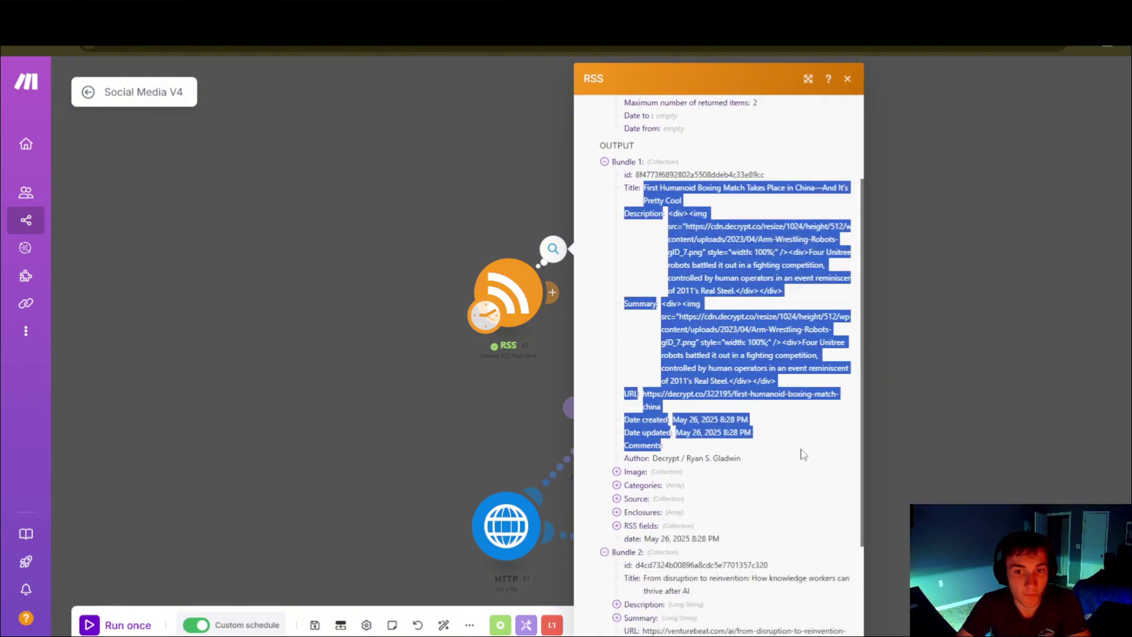
Step: Save the RSS module's settings and reconnect the module to the Set URL/Title module
{"action": "left_click", "coordinate": [504, 287]}
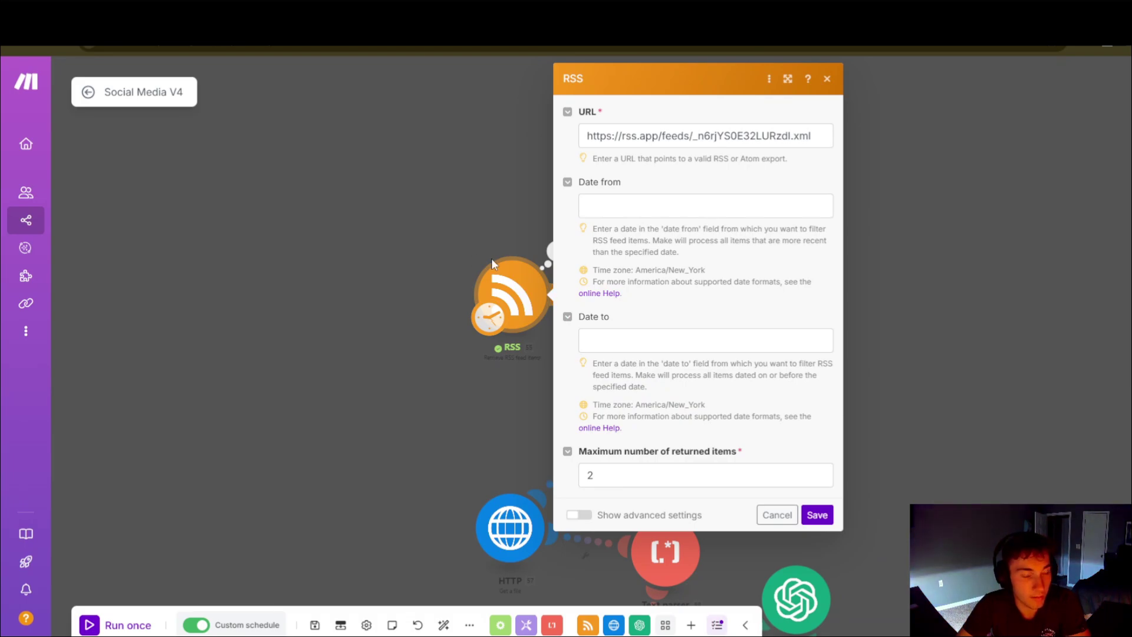
{"action": "left_click", "coordinate": [817, 517]}
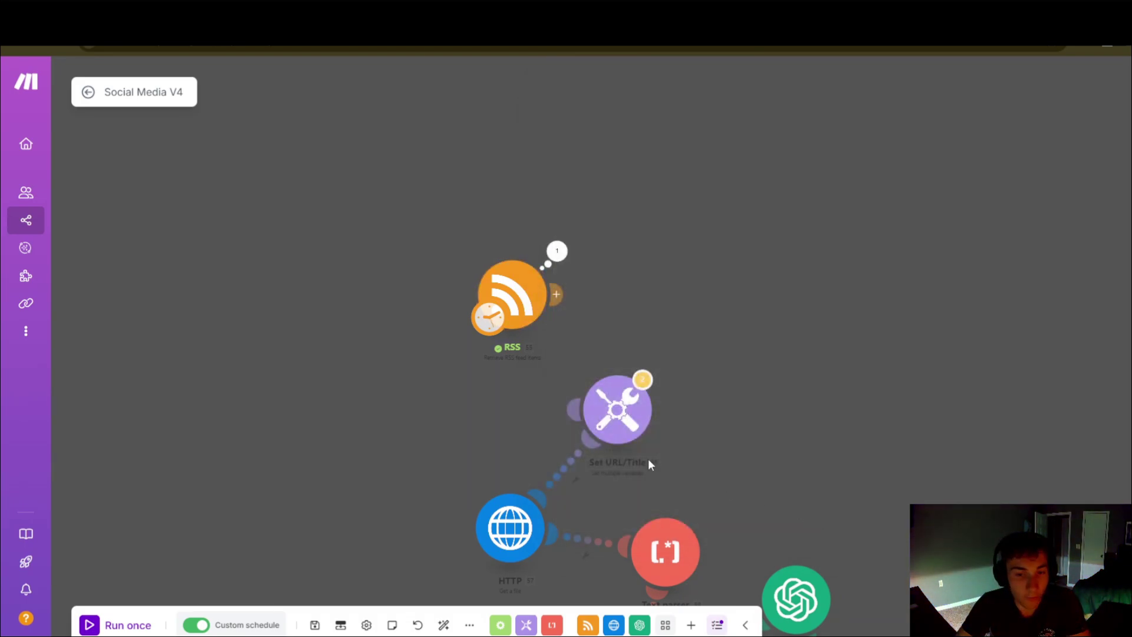
{"action": "left_click_drag", "start_coordinate": [563, 300], "coordinate": [617, 416]}
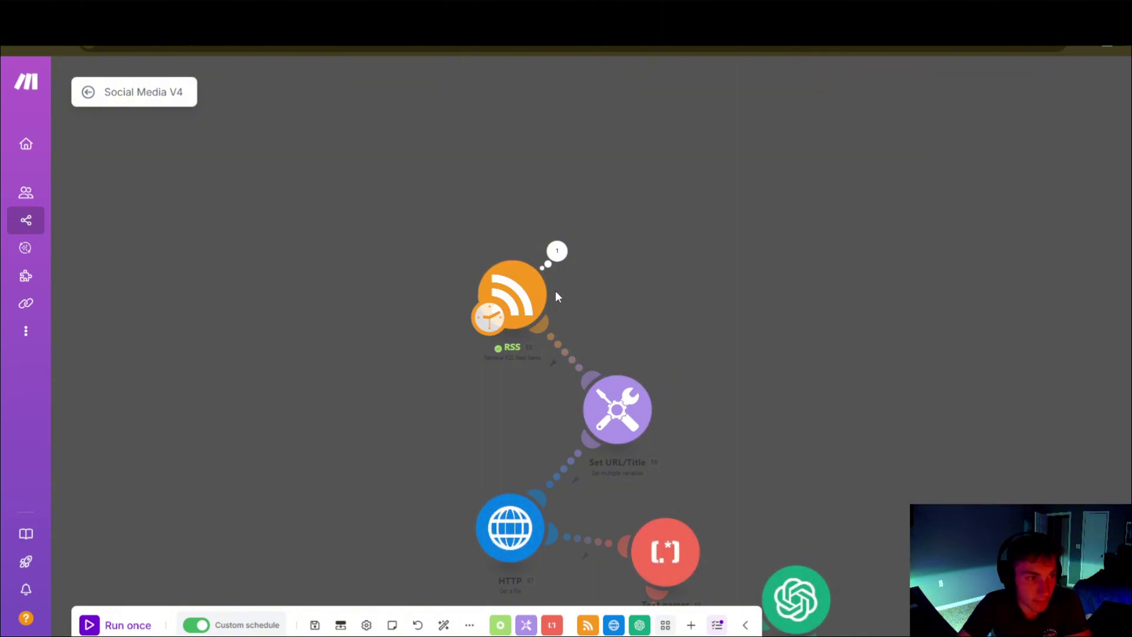
Step: Review the URL and Title variables in the Set URL/Title module and save the module
{"action": "scroll", "coordinate": [697, 296], "scroll_direction": "down", "scroll_amount": 2}
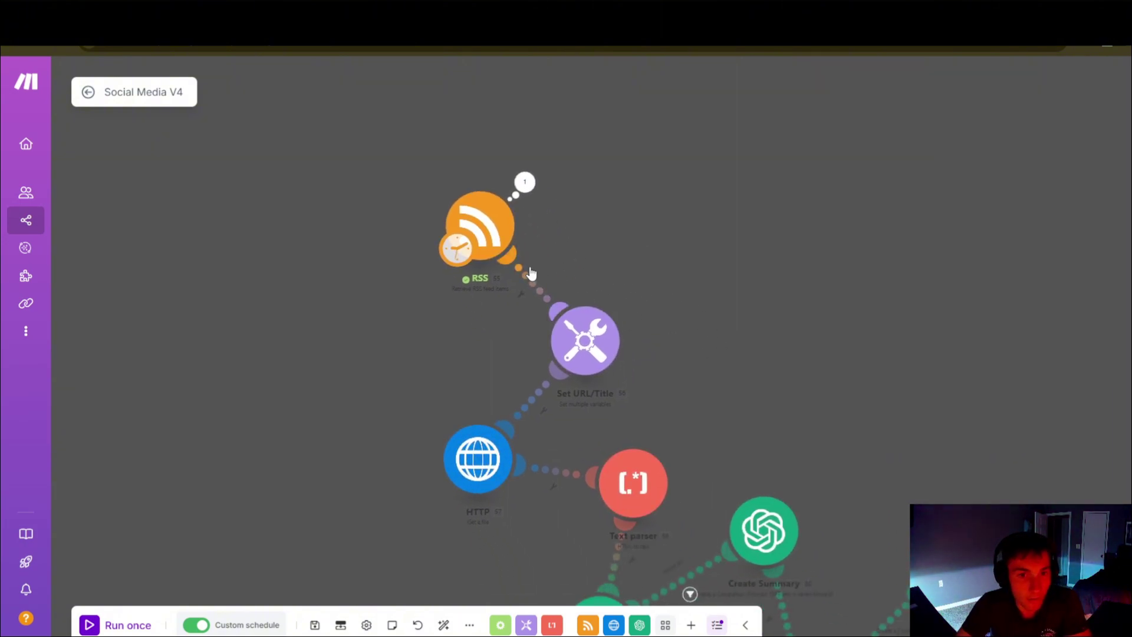
{"action": "left_click", "coordinate": [583, 340]}
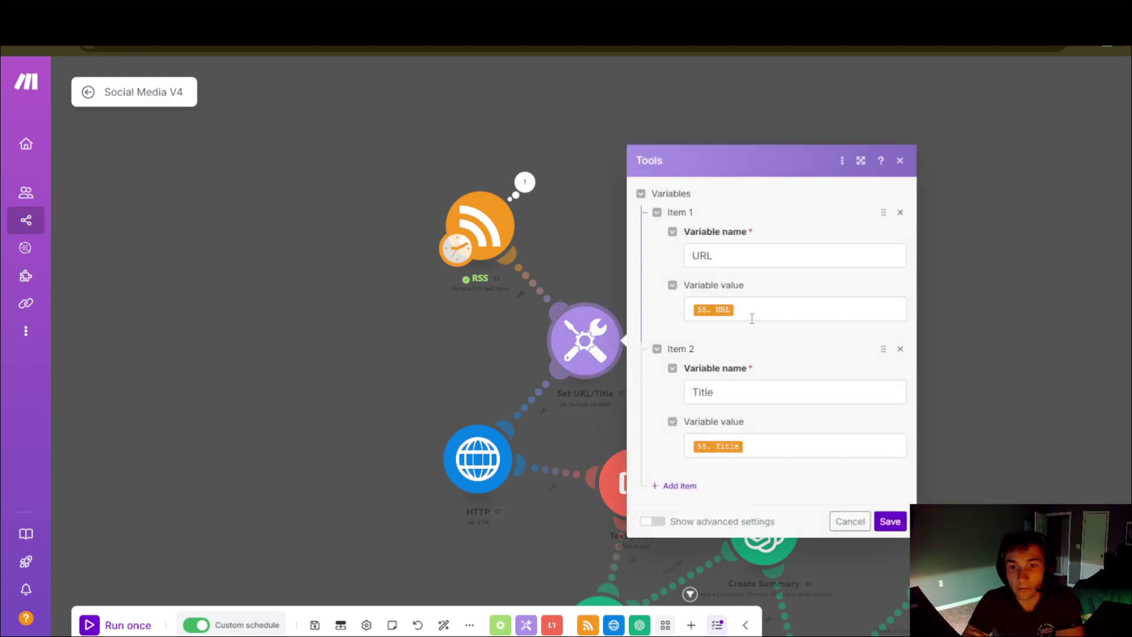
{"action": "left_click", "coordinate": [890, 521]}
Step: Check which URL variable the HTTP module fetches and save the module
{"action": "scroll", "coordinate": [885, 473], "scroll_direction": "down", "scroll_amount": 2}
{"action": "scroll", "coordinate": [784, 471], "scroll_direction": "down", "scroll_amount": 1}
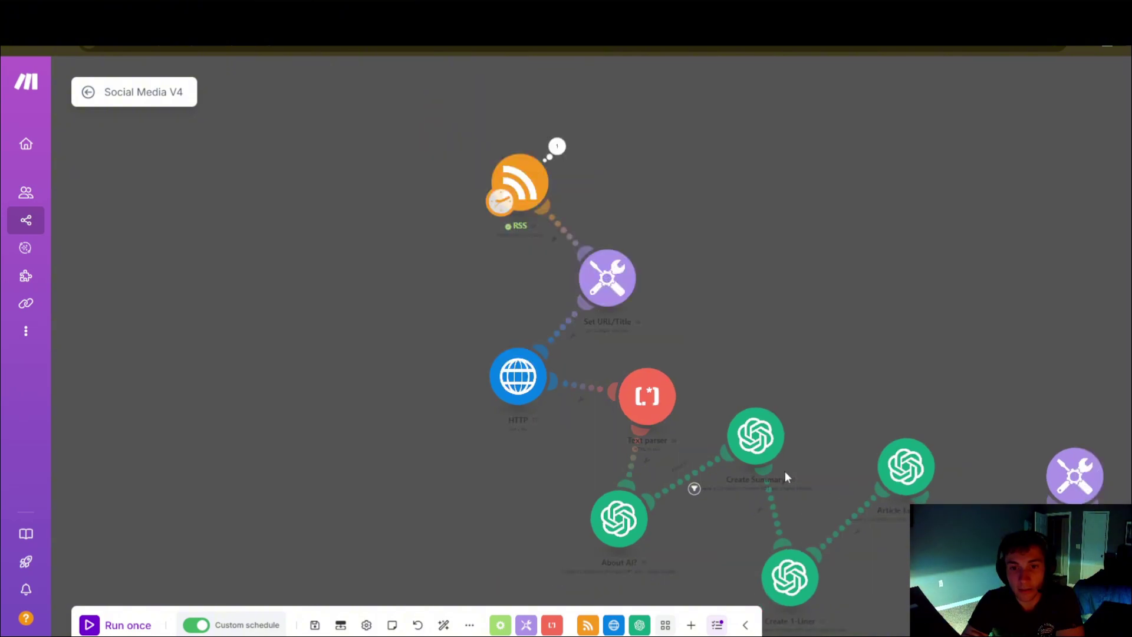
{"action": "left_click_drag", "start_coordinate": [771, 198], "coordinate": [806, 301]}
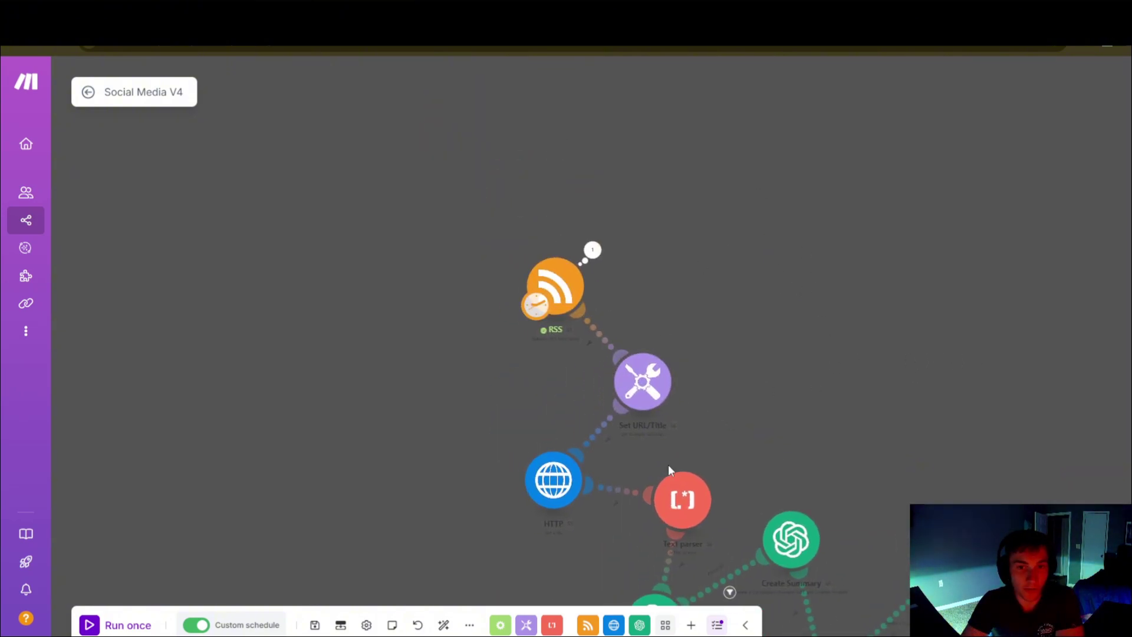
{"action": "scroll", "coordinate": [669, 464], "scroll_direction": "up", "scroll_amount": 1}
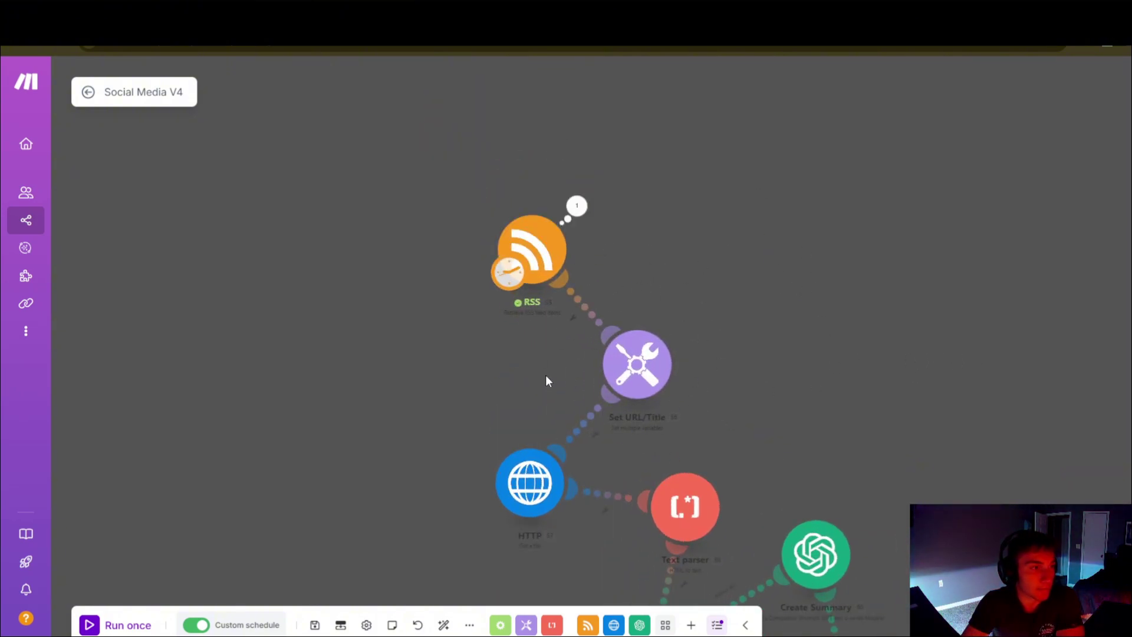
{"action": "left_click", "coordinate": [529, 482]}
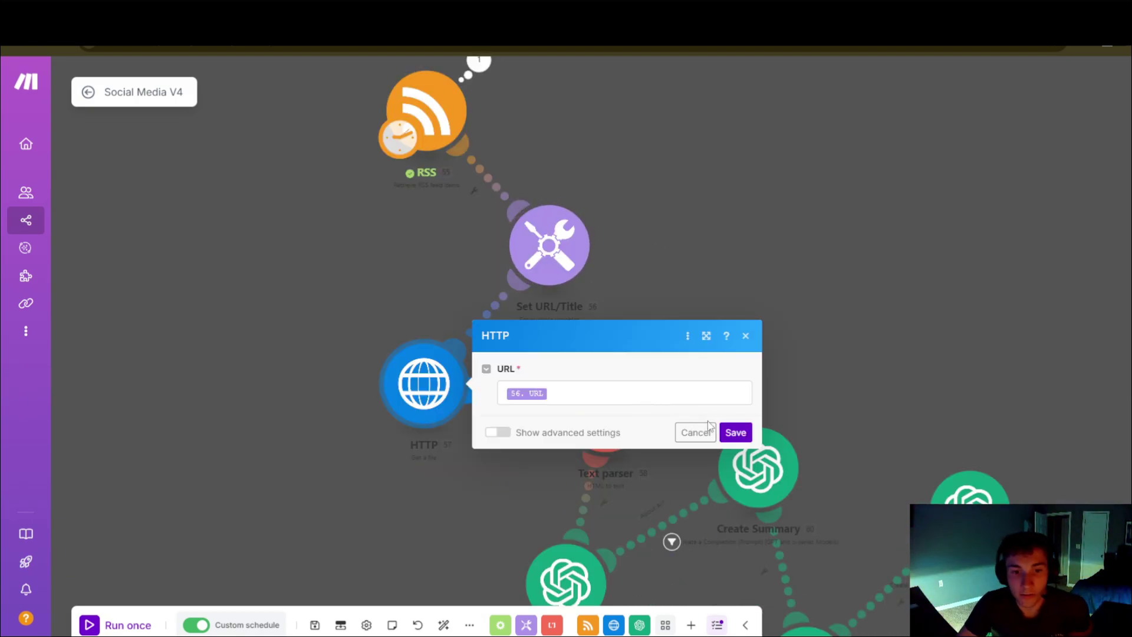
{"action": "left_click", "coordinate": [734, 433]}
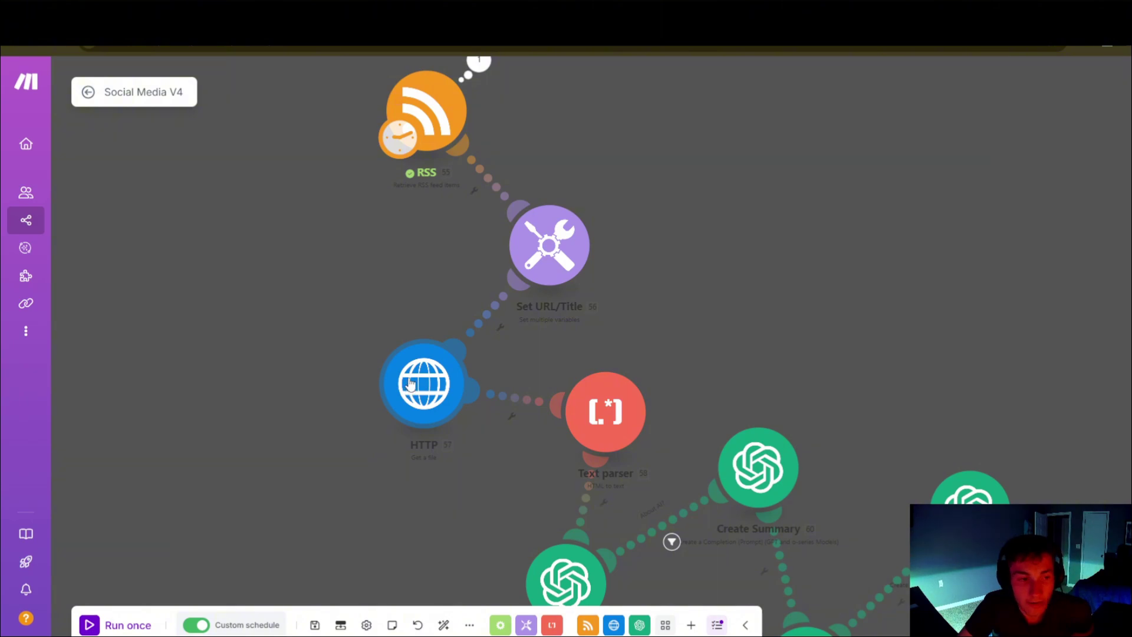
Step: Check which HTTP output is mapped into the Text parser module's HTML field, and close its settings
{"action": "left_click_drag", "start_coordinate": [394, 321], "coordinate": [361, 238]}
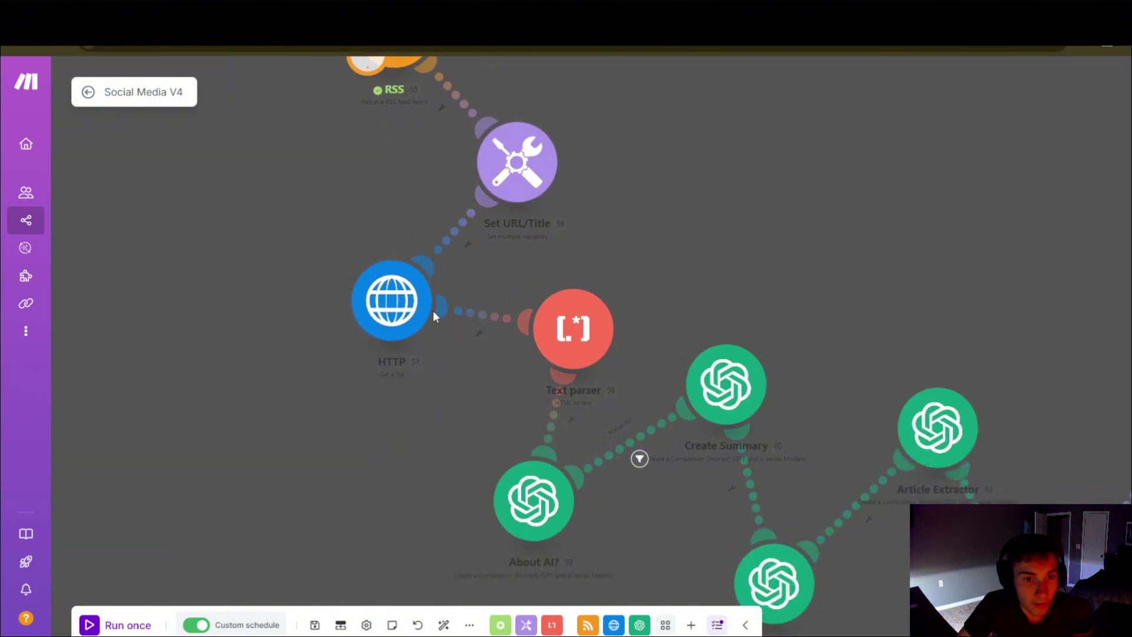
{"action": "left_click", "coordinate": [568, 334]}
{"action": "left_click", "coordinate": [735, 336]}
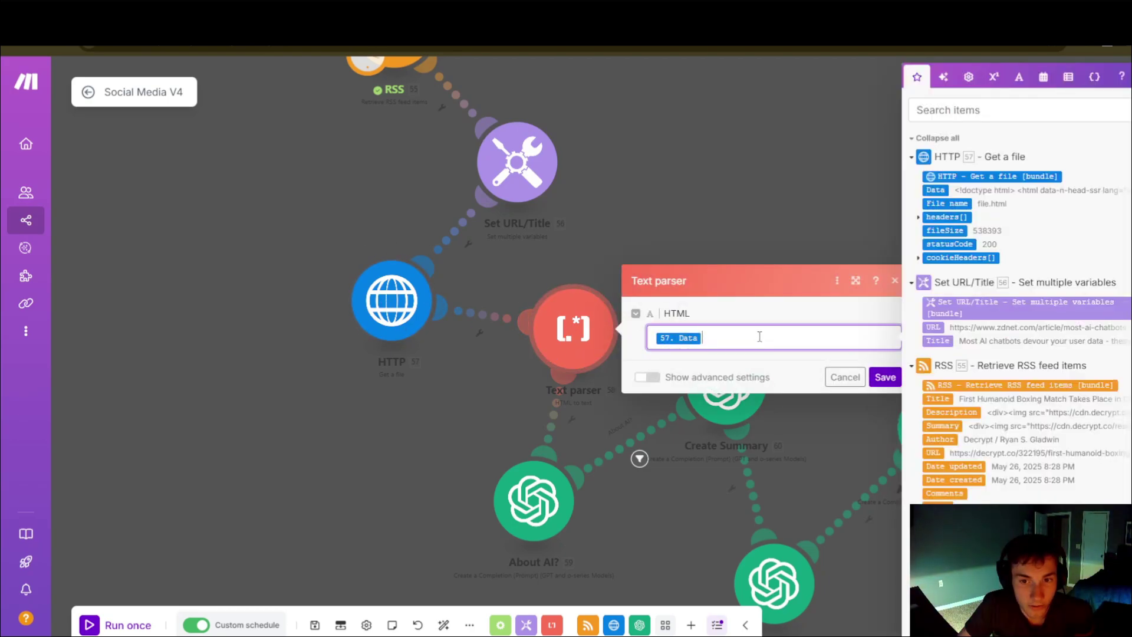
{"action": "left_click", "coordinate": [450, 337]}
Step: Review the About AI? module's prompt, from its question about the article's theme to its yes/no answer rules, and close its settings
{"action": "scroll", "coordinate": [476, 436], "scroll_direction": "down", "scroll_amount": 2}
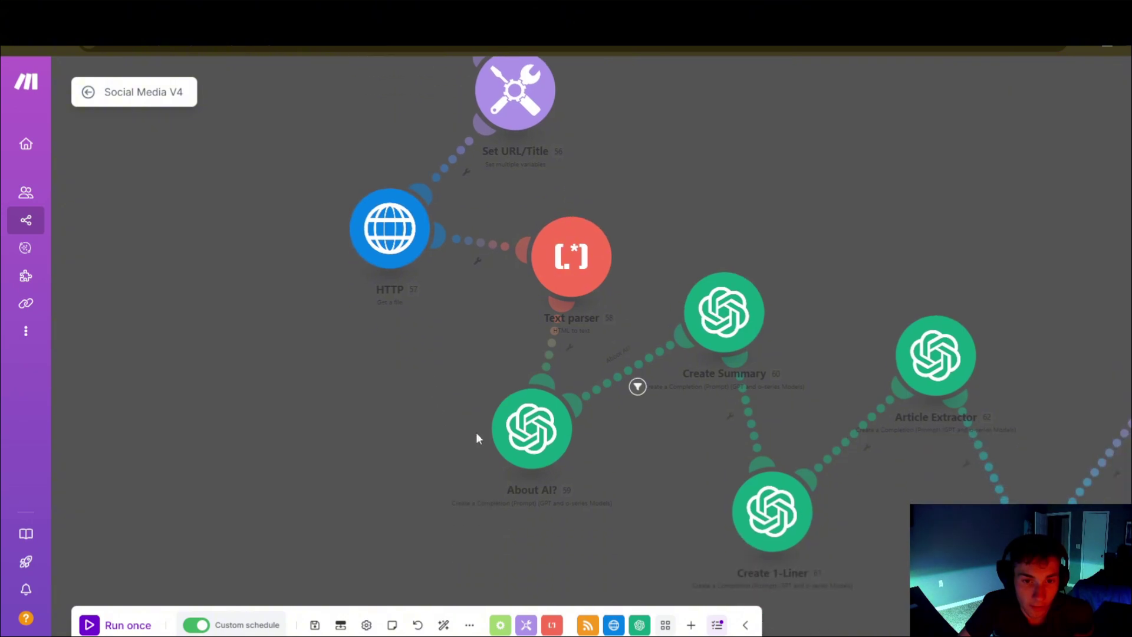
{"action": "scroll", "coordinate": [492, 397], "scroll_direction": "down", "scroll_amount": 3}
{"action": "scroll", "coordinate": [424, 172], "scroll_direction": "up", "scroll_amount": 2}
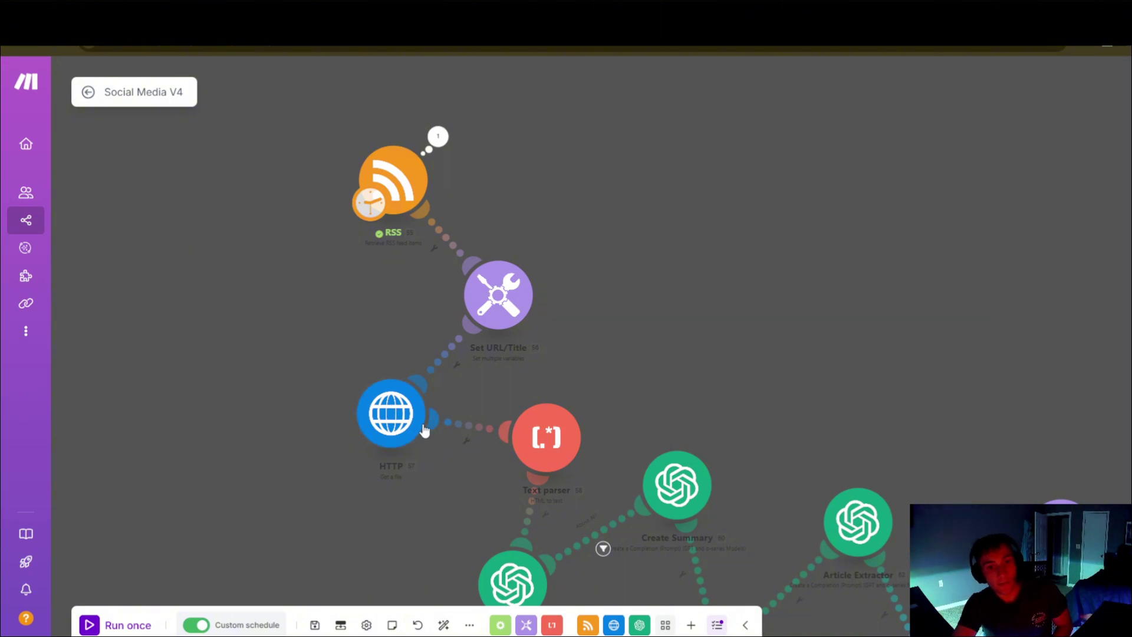
{"action": "left_click_drag", "start_coordinate": [589, 391], "coordinate": [483, 281]}
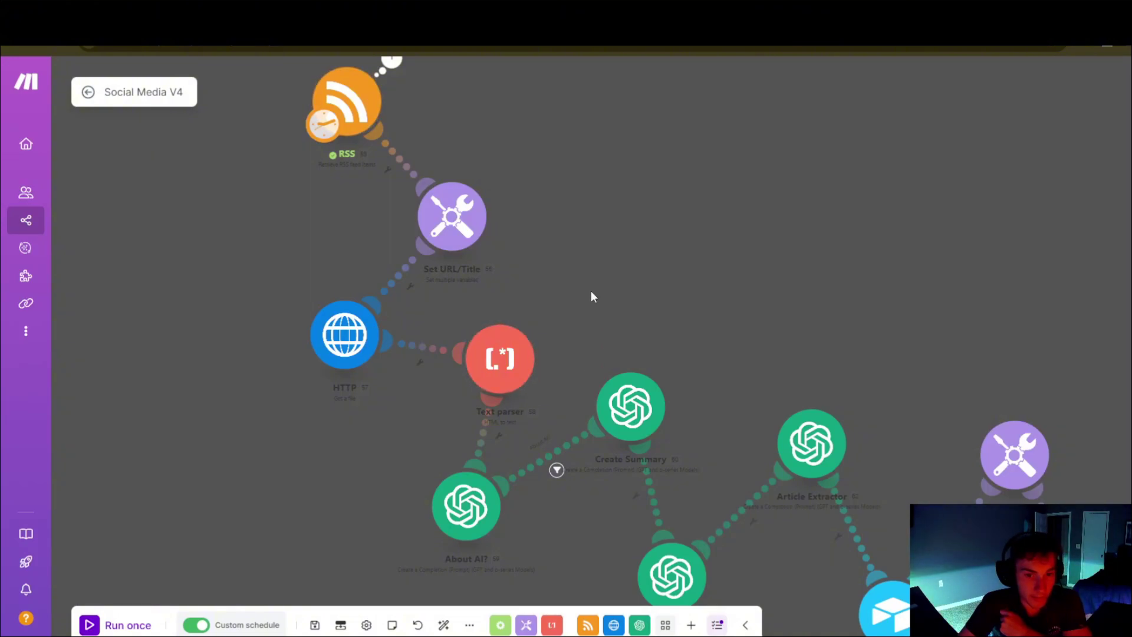
{"action": "scroll", "coordinate": [572, 377], "scroll_direction": "down", "scroll_amount": 3}
{"action": "scroll", "coordinate": [548, 448], "scroll_direction": "up", "scroll_amount": 2}
{"action": "scroll", "coordinate": [556, 450], "scroll_direction": "up", "scroll_amount": 1}
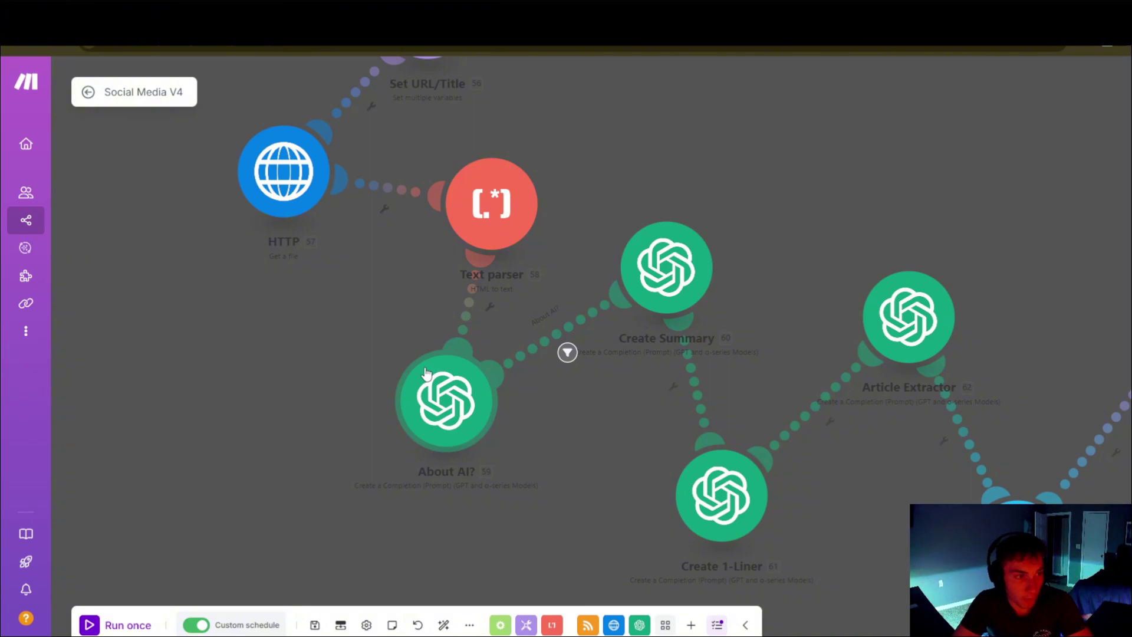
{"action": "left_click", "coordinate": [465, 387]}
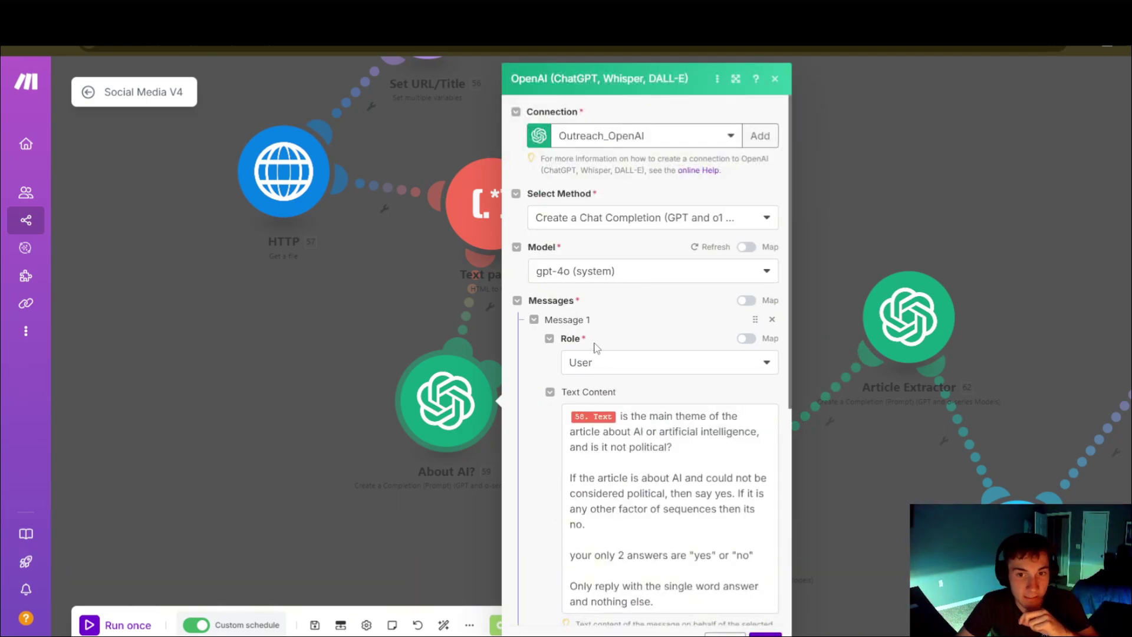
{"action": "scroll", "coordinate": [640, 359], "scroll_direction": "down", "scroll_amount": 1}
{"action": "left_click", "coordinate": [655, 378]}
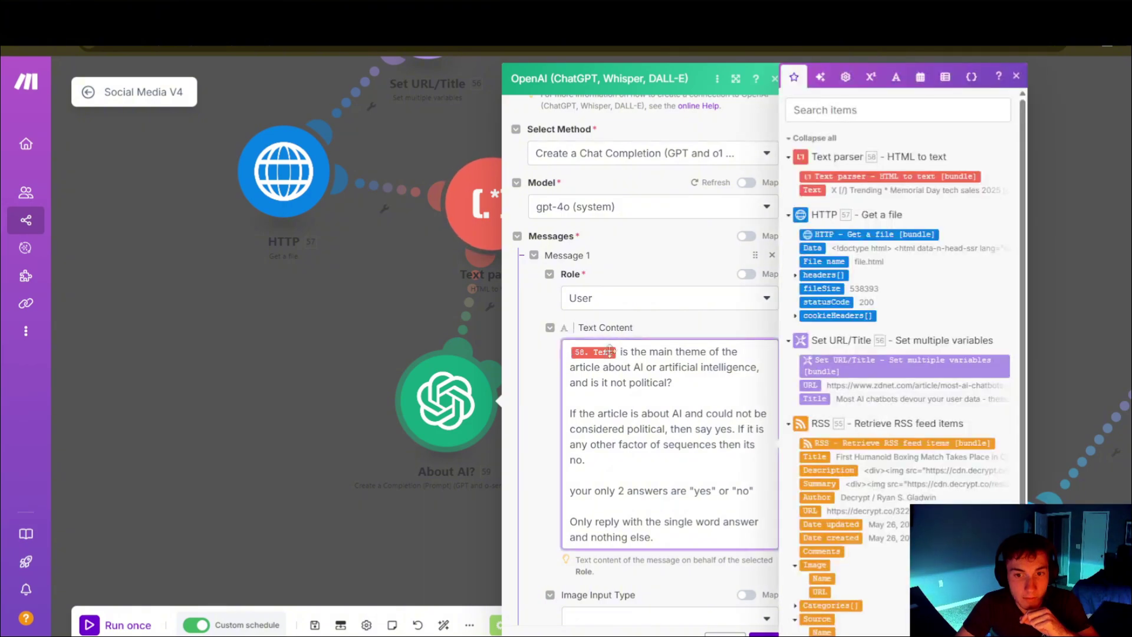
{"action": "left_click_drag", "start_coordinate": [675, 382], "coordinate": [570, 350]}
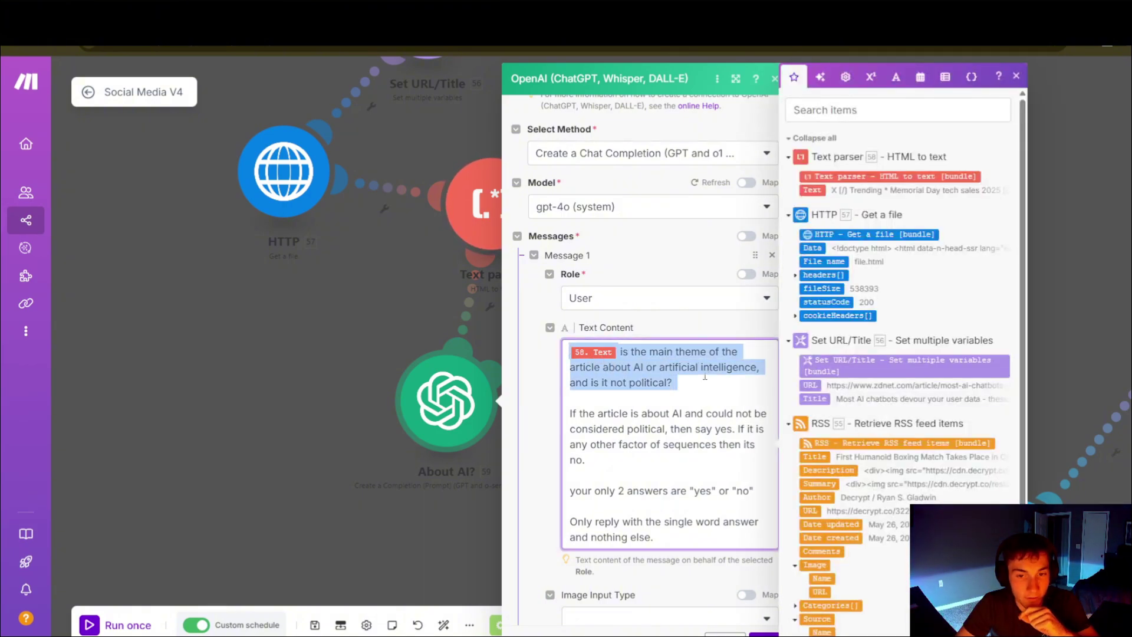
{"action": "left_click", "coordinate": [684, 381]}
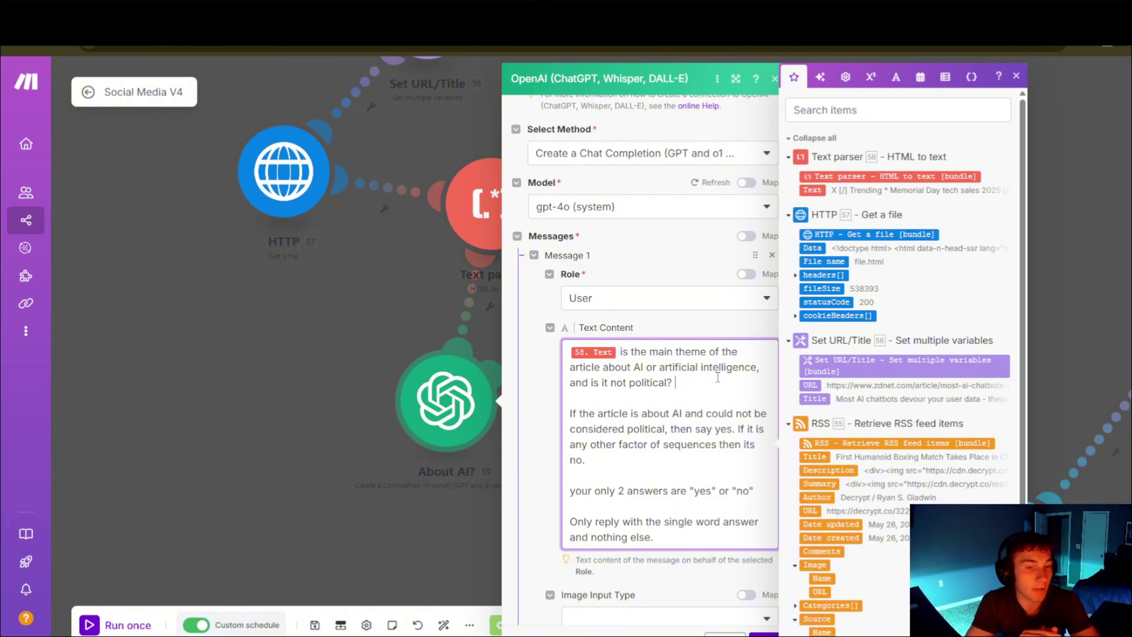
{"action": "key", "text": "ctrl+a"}
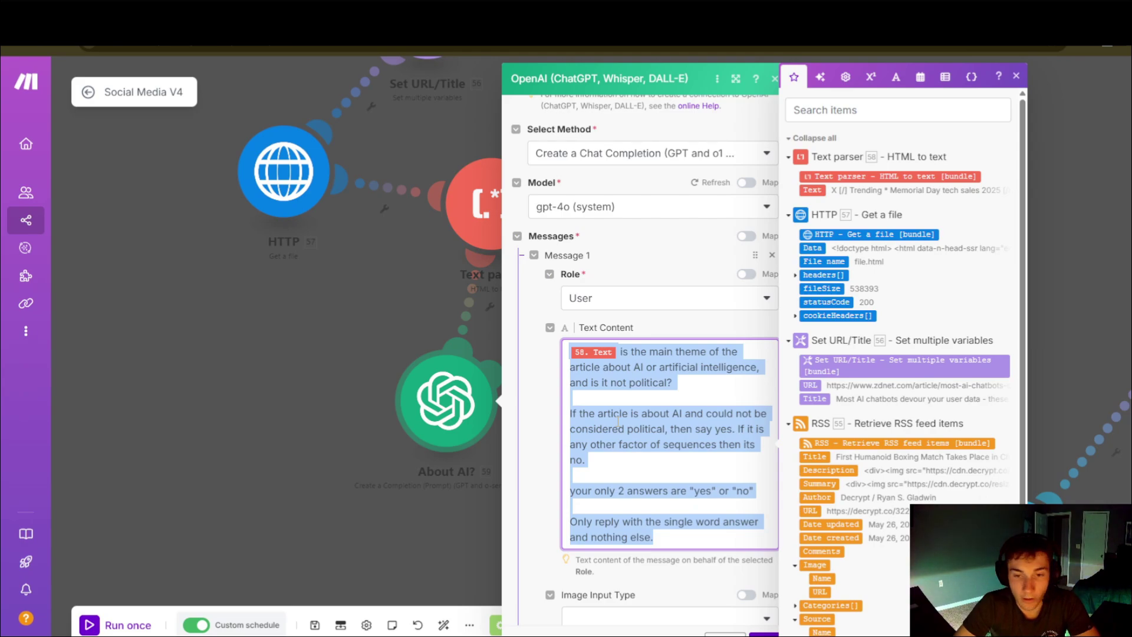
{"action": "left_click", "coordinate": [438, 344]}
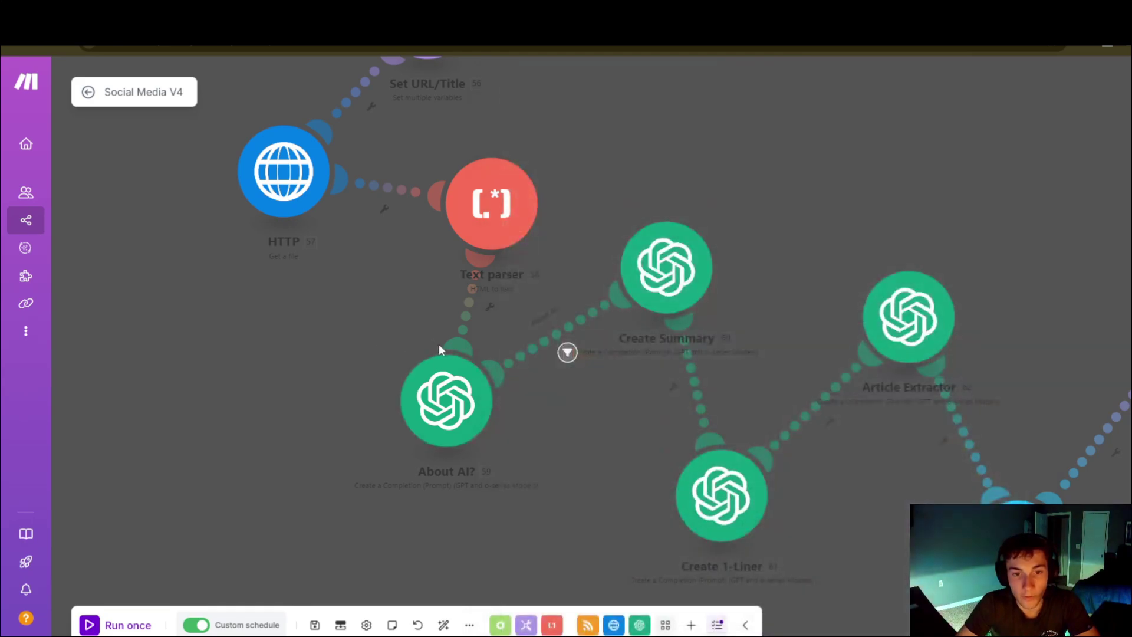
Step: Examine the condition of the filter between the About AI? and Create Summary modules, and close the filter settings
{"action": "left_click", "coordinate": [551, 342]}
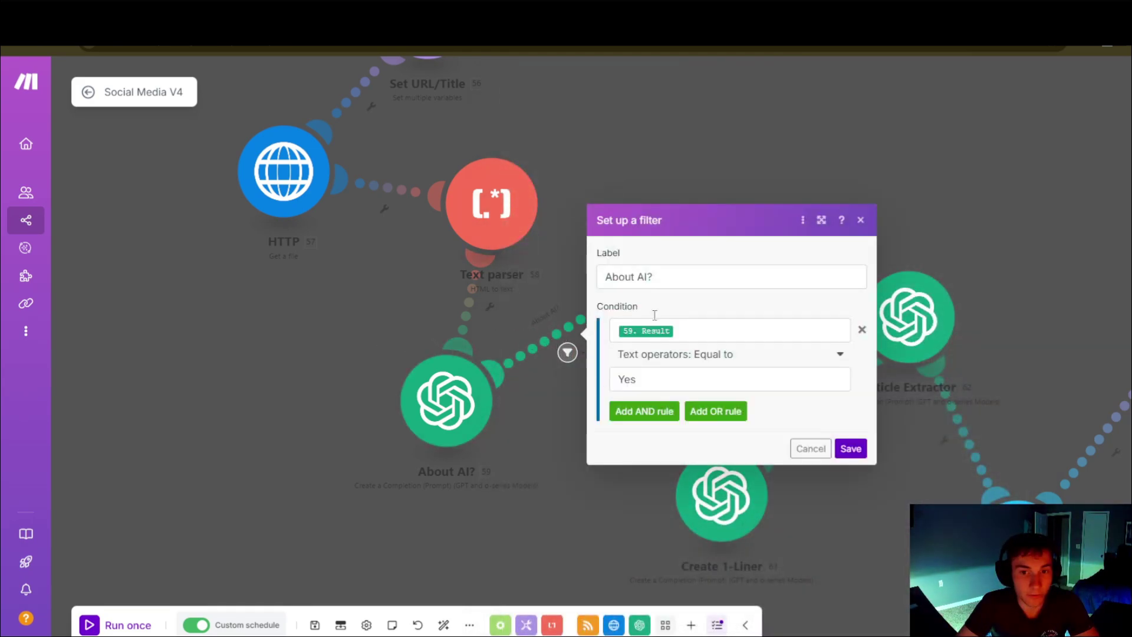
{"action": "double_click", "coordinate": [667, 382]}
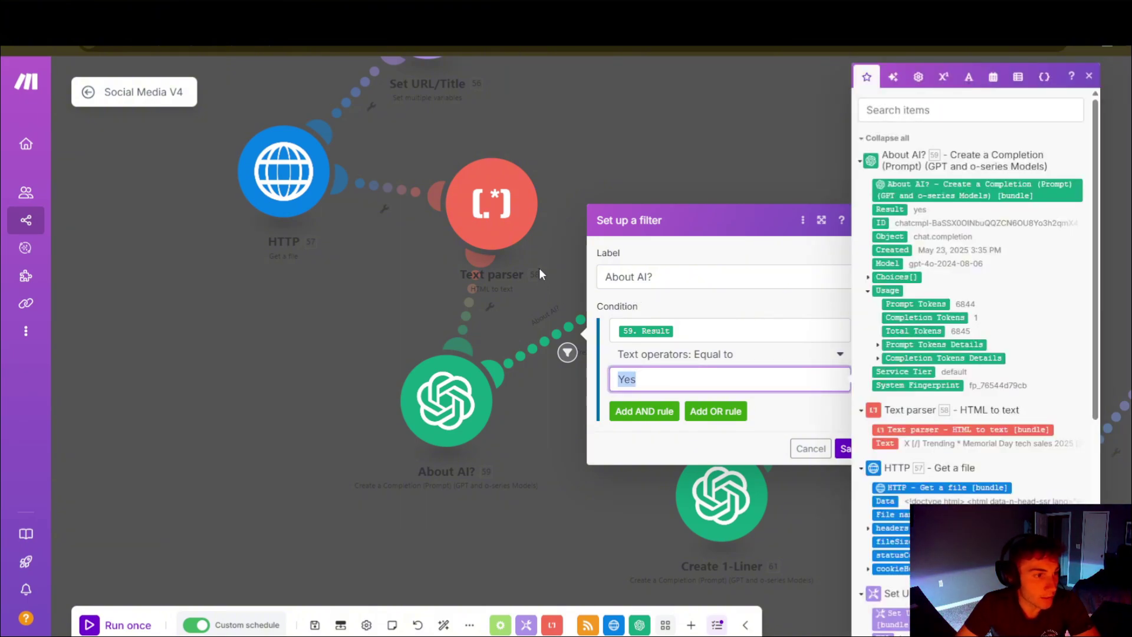
{"action": "left_click", "coordinate": [539, 275]}
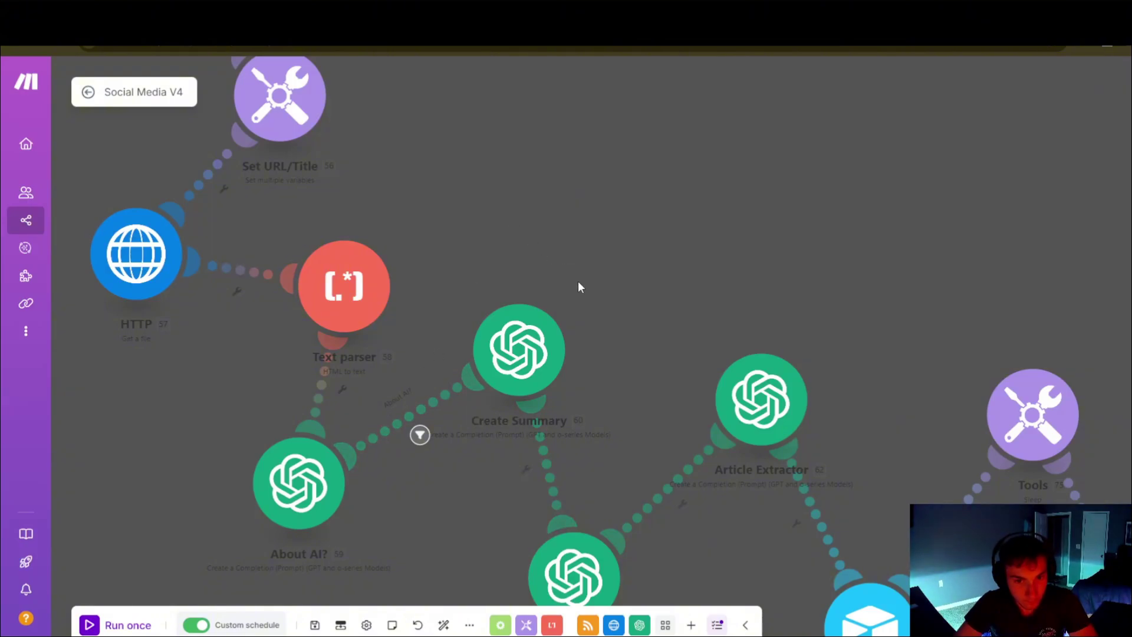
Step: Look over the chain of modules after the About AI? filter, from Create Summary onward to the Airtable and Twitter modules
{"action": "left_click_drag", "start_coordinate": [578, 283], "coordinate": [515, 197]}
{"action": "scroll", "coordinate": [583, 419], "scroll_direction": "down", "scroll_amount": 1}
{"action": "left_click_drag", "start_coordinate": [550, 326], "coordinate": [574, 383]}
{"action": "scroll", "coordinate": [575, 384], "scroll_direction": "up", "scroll_amount": 1}
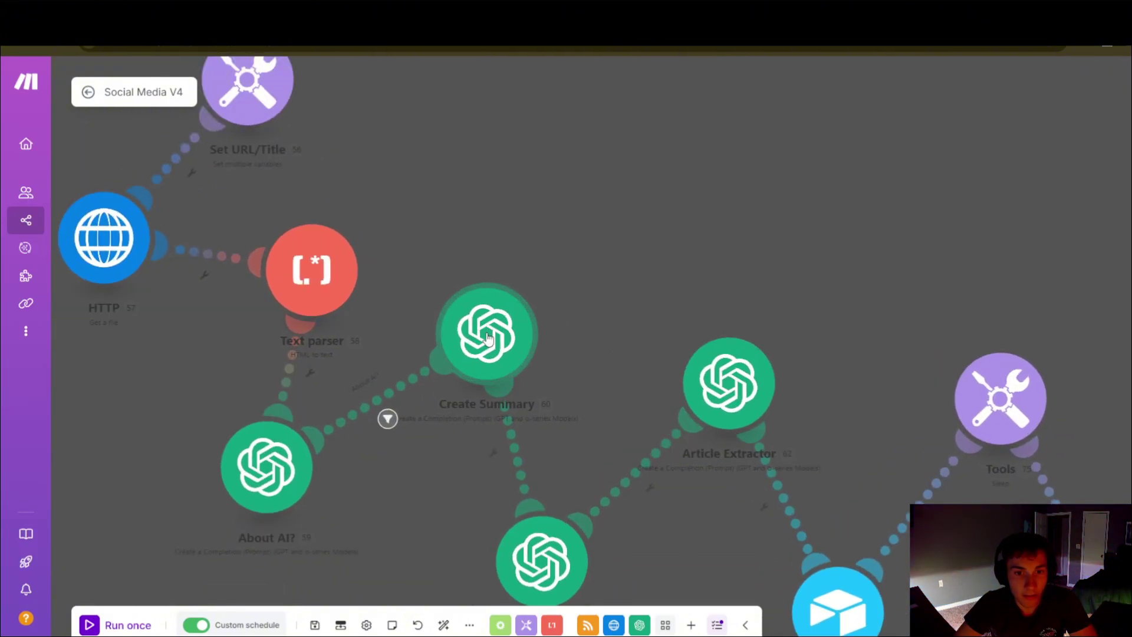
{"action": "left_click_drag", "start_coordinate": [668, 288], "coordinate": [637, 207]}
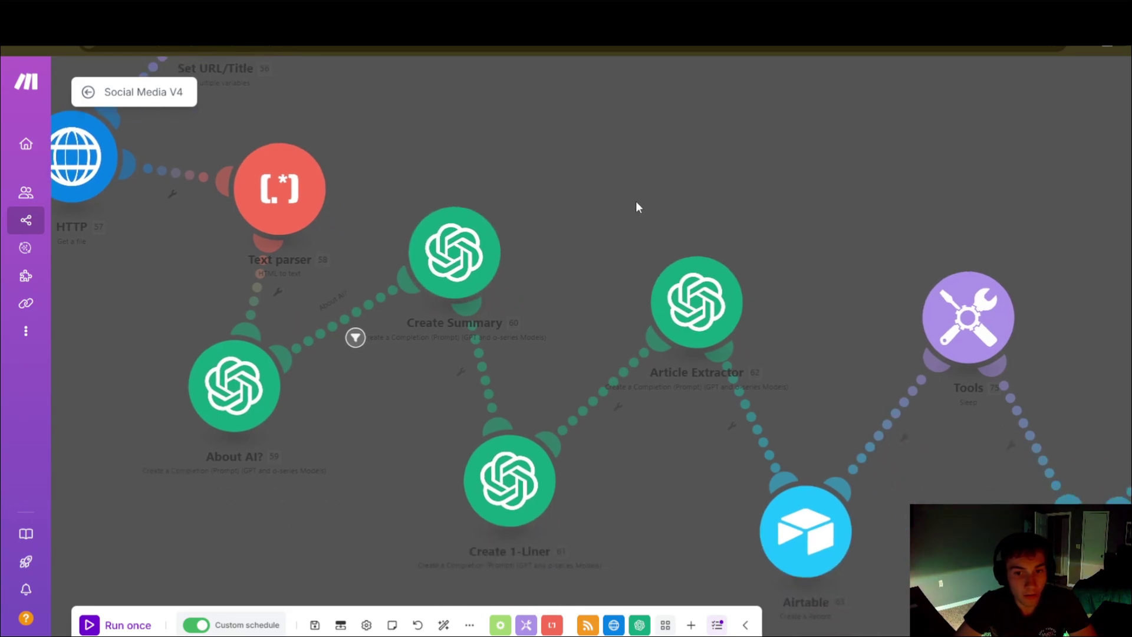
{"action": "scroll", "coordinate": [613, 415], "scroll_direction": "down", "scroll_amount": 1}
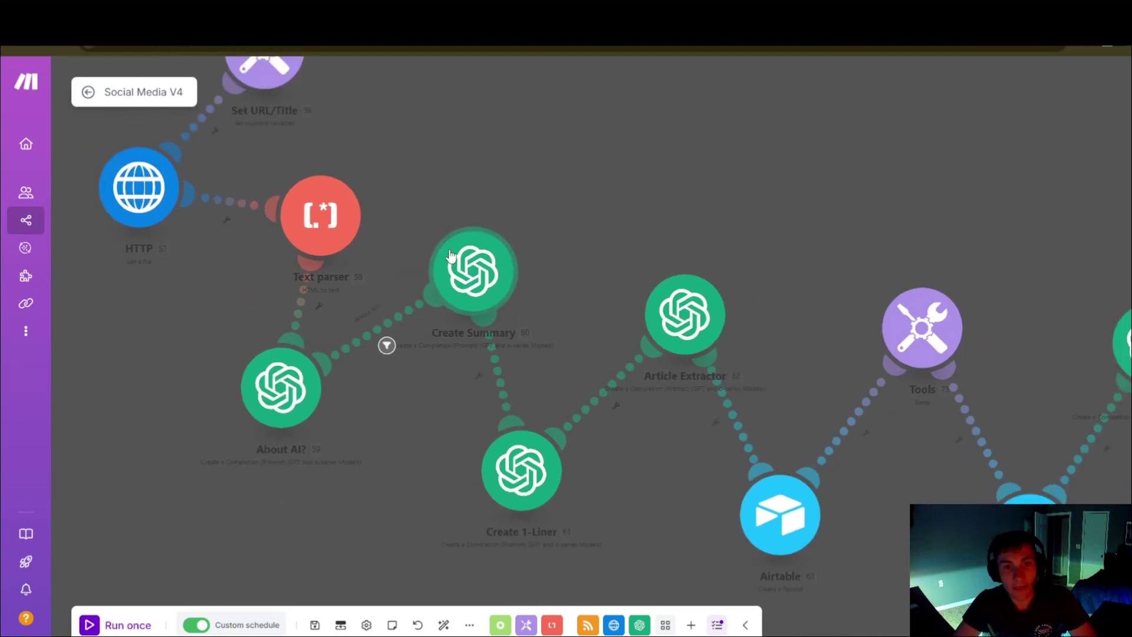
{"action": "left_click_drag", "start_coordinate": [441, 226], "coordinate": [655, 517]}
{"action": "left_click_drag", "start_coordinate": [442, 190], "coordinate": [672, 575]}
{"action": "left_click", "coordinate": [581, 263]}
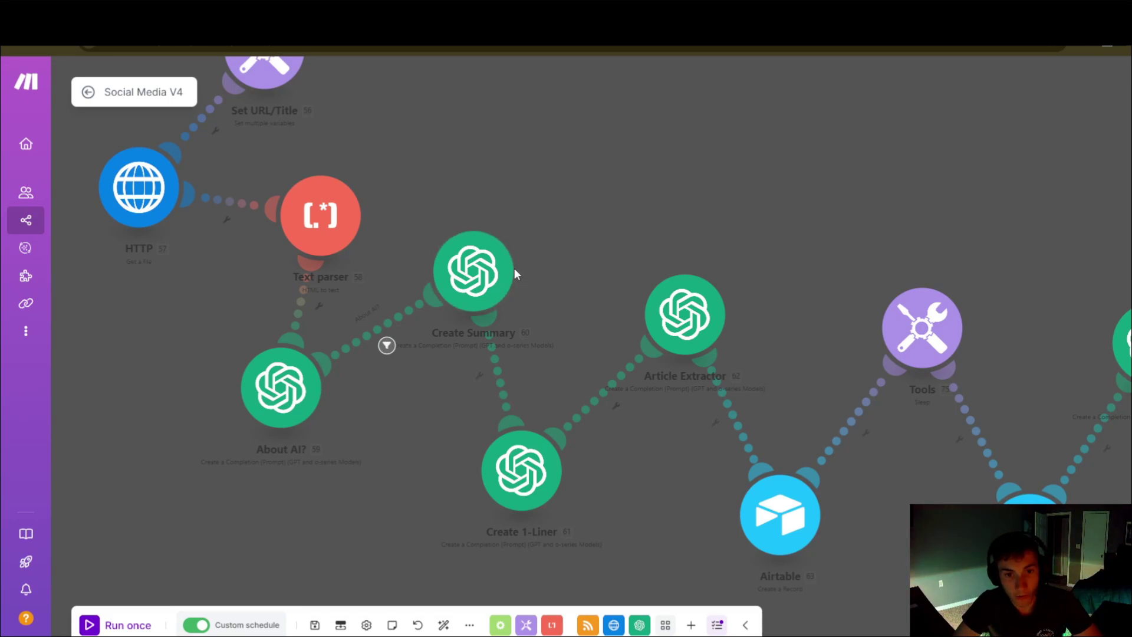
{"action": "left_click_drag", "start_coordinate": [594, 225], "coordinate": [570, 291]}
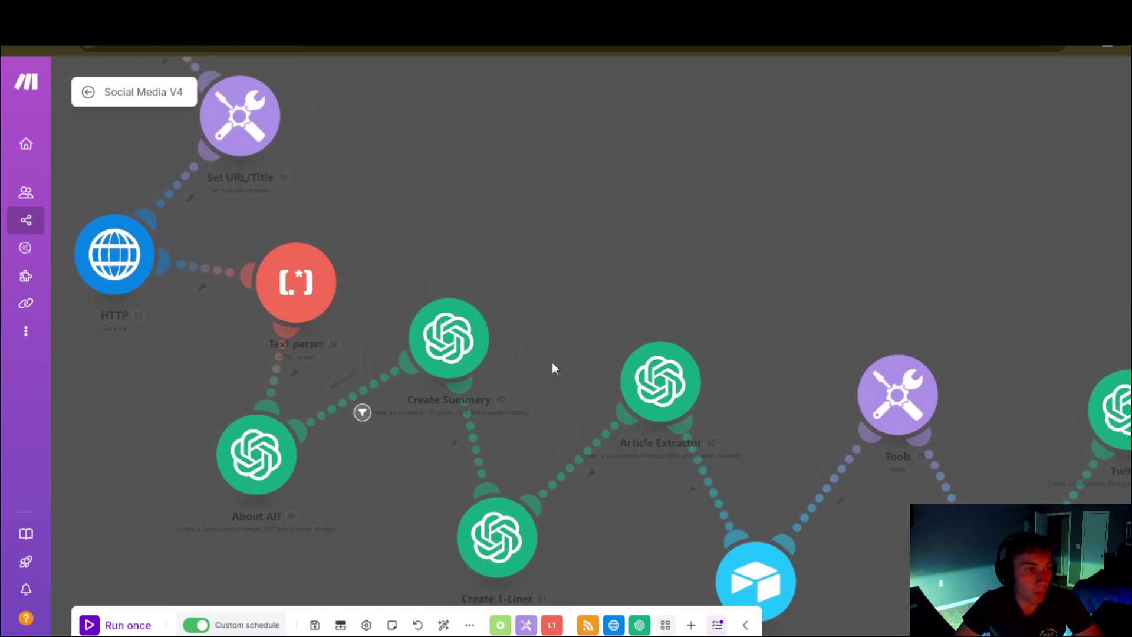
{"action": "scroll", "coordinate": [551, 362], "scroll_direction": "down", "scroll_amount": 5}
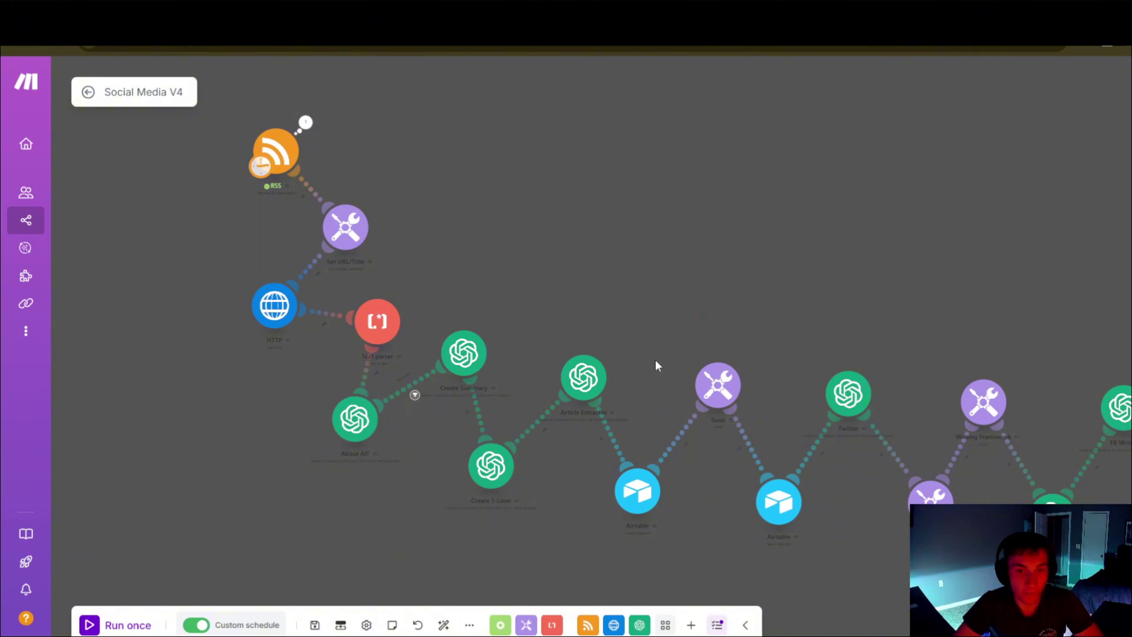
Step: Open the Create Summary module's settings and examine the Developer / System message in Message 1
{"action": "scroll", "coordinate": [655, 360], "scroll_direction": "up", "scroll_amount": 2}
{"action": "left_click_drag", "start_coordinate": [513, 298], "coordinate": [532, 255]}
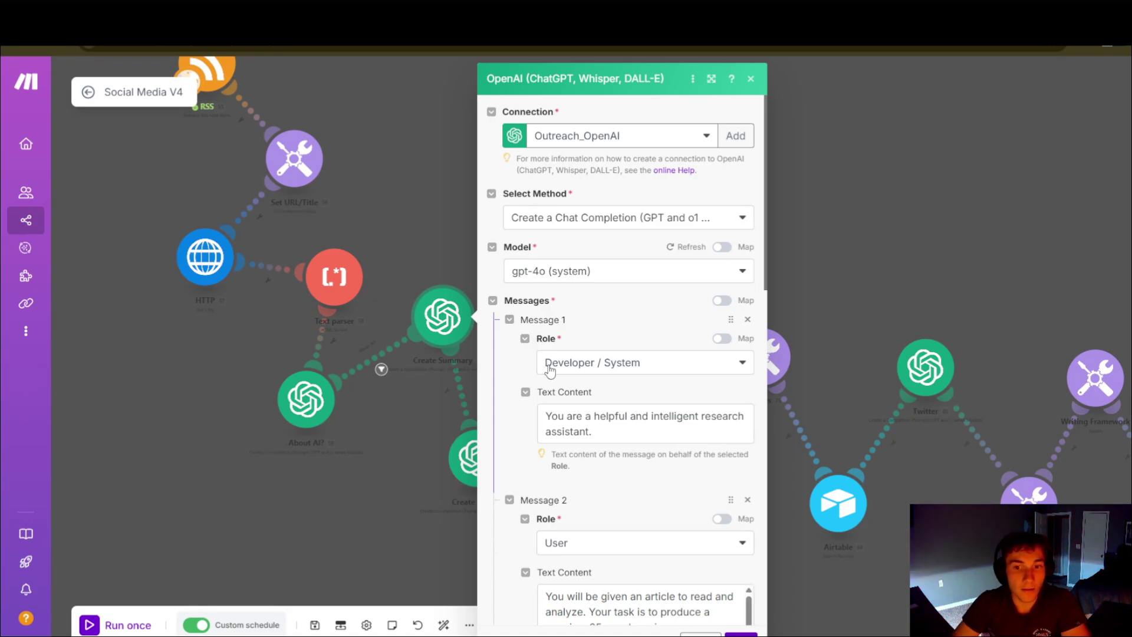
{"action": "scroll", "coordinate": [543, 378], "scroll_direction": "down", "scroll_amount": 2}
{"action": "left_click_drag", "start_coordinate": [619, 311], "coordinate": [546, 288]}
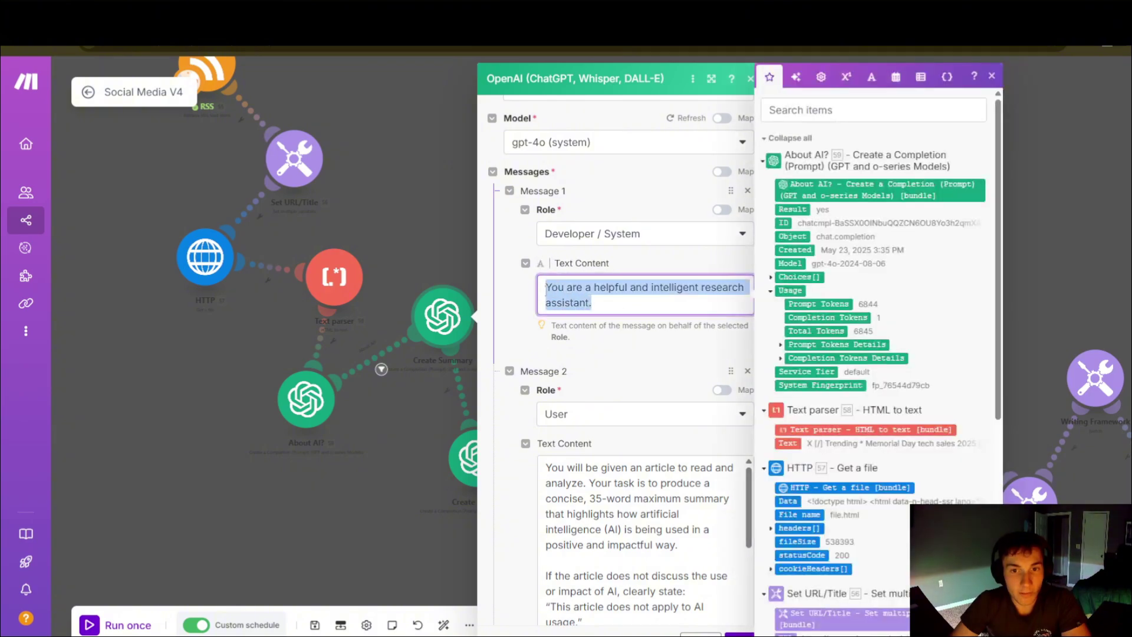
{"action": "left_click", "coordinate": [597, 300]}
{"action": "key", "text": "ctrl+a"}
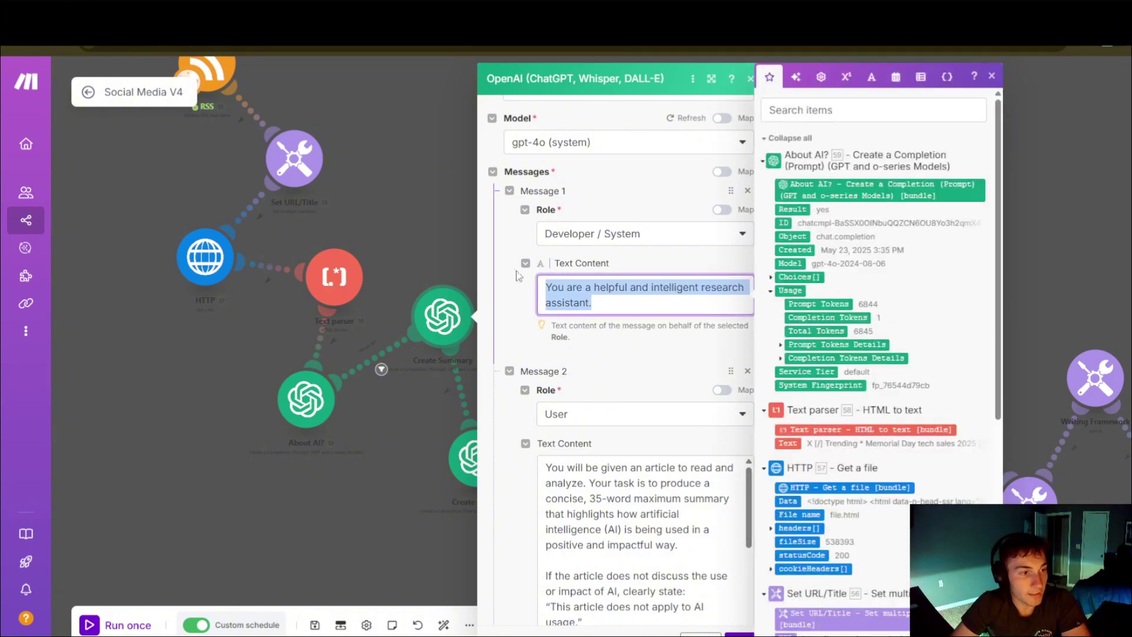
{"action": "left_click", "coordinate": [610, 287]}
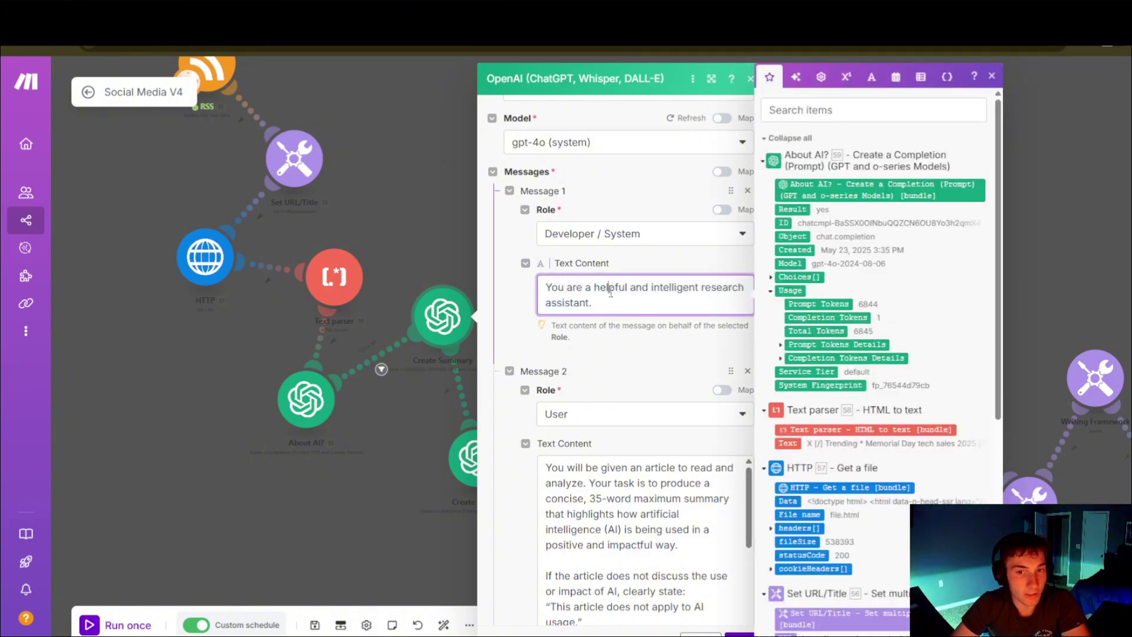
{"action": "key", "text": "ctrl+a"}
Step: Read the User prompt in Message 2 of the Create Summary module, and close its settings
{"action": "scroll", "coordinate": [591, 436], "scroll_direction": "down", "scroll_amount": 2}
{"action": "left_click_drag", "start_coordinate": [545, 338], "coordinate": [700, 426]}
{"action": "left_click", "coordinate": [701, 426]}
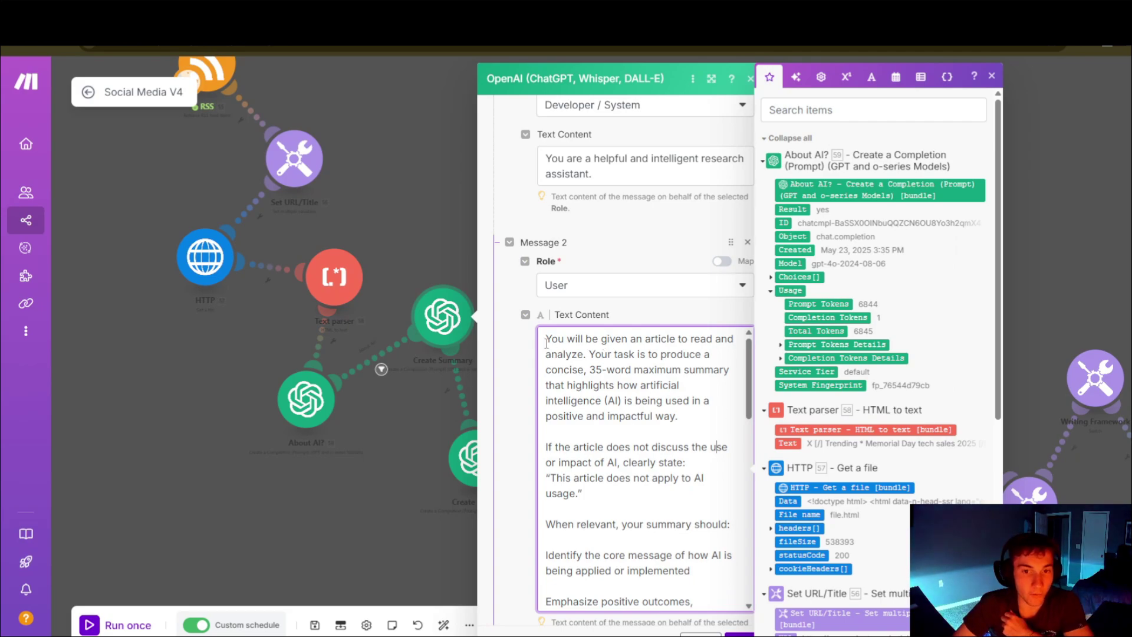
{"action": "left_click_drag", "start_coordinate": [545, 339], "coordinate": [653, 478]}
{"action": "left_click", "coordinate": [672, 559]}
{"action": "key", "text": "Escape"}
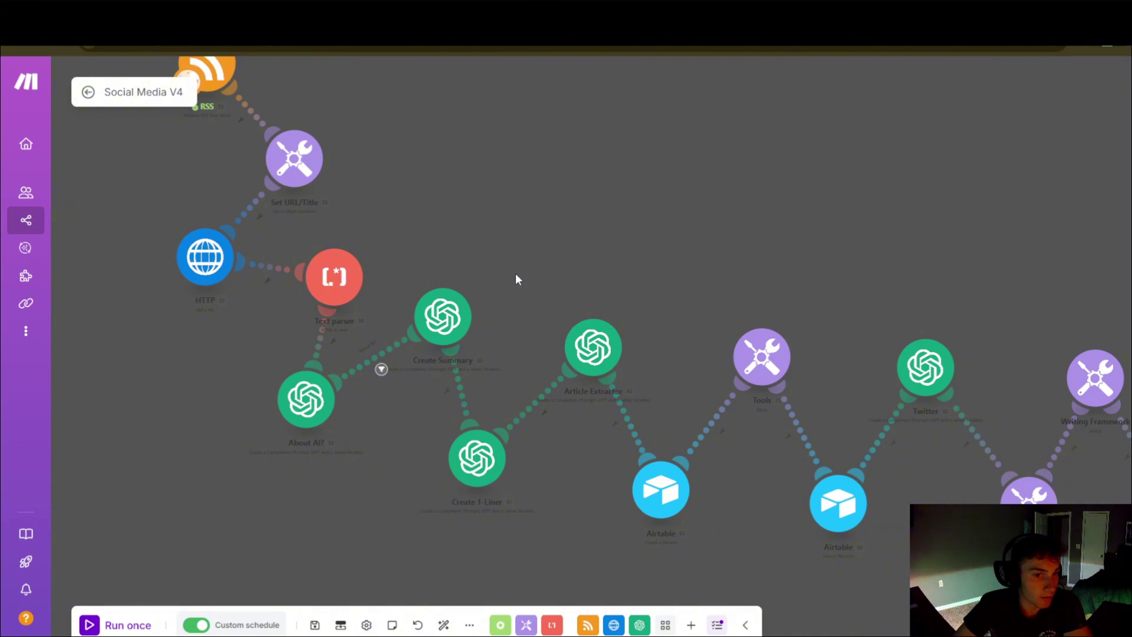
Step: Open the Create 1-Liner module's settings and read the User prompt in Message 2
{"action": "scroll", "coordinate": [499, 356], "scroll_direction": "up", "scroll_amount": 3}
{"action": "scroll", "coordinate": [469, 299], "scroll_direction": "right", "scroll_amount": 2}
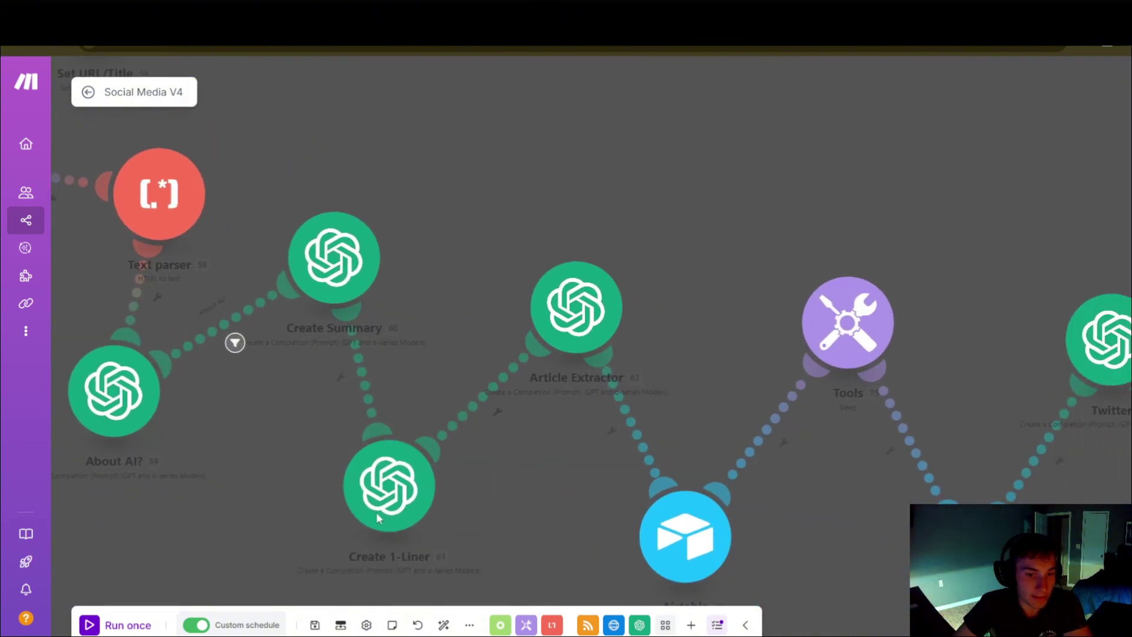
{"action": "scroll", "coordinate": [462, 273], "scroll_direction": "down", "scroll_amount": 3}
{"action": "left_click", "coordinate": [386, 430]}
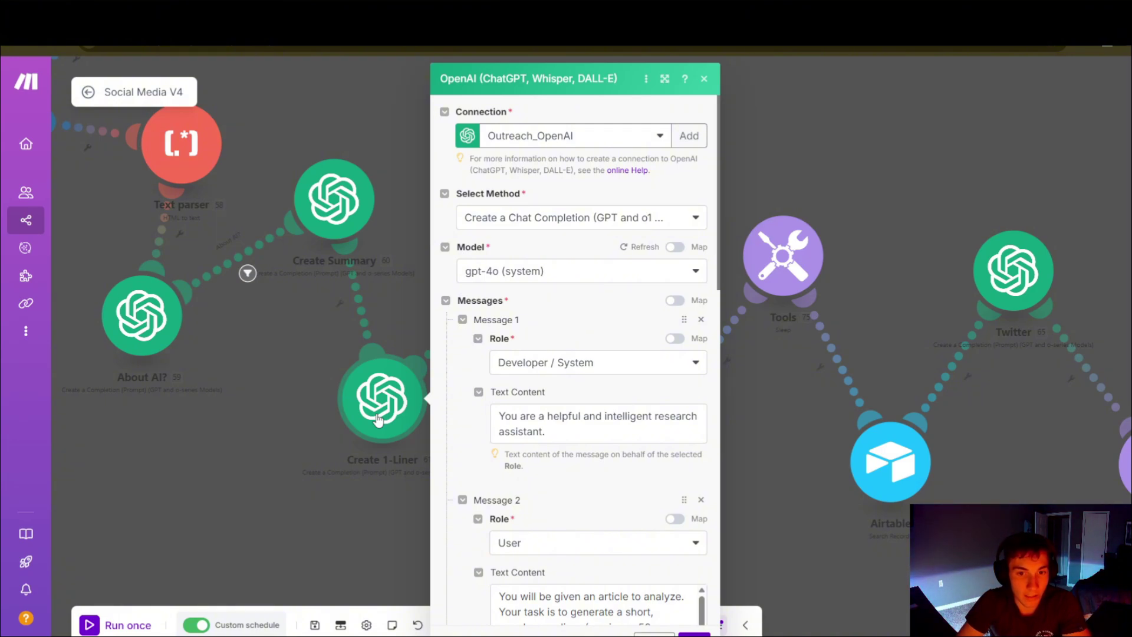
{"action": "scroll", "coordinate": [497, 435], "scroll_direction": "down", "scroll_amount": 3}
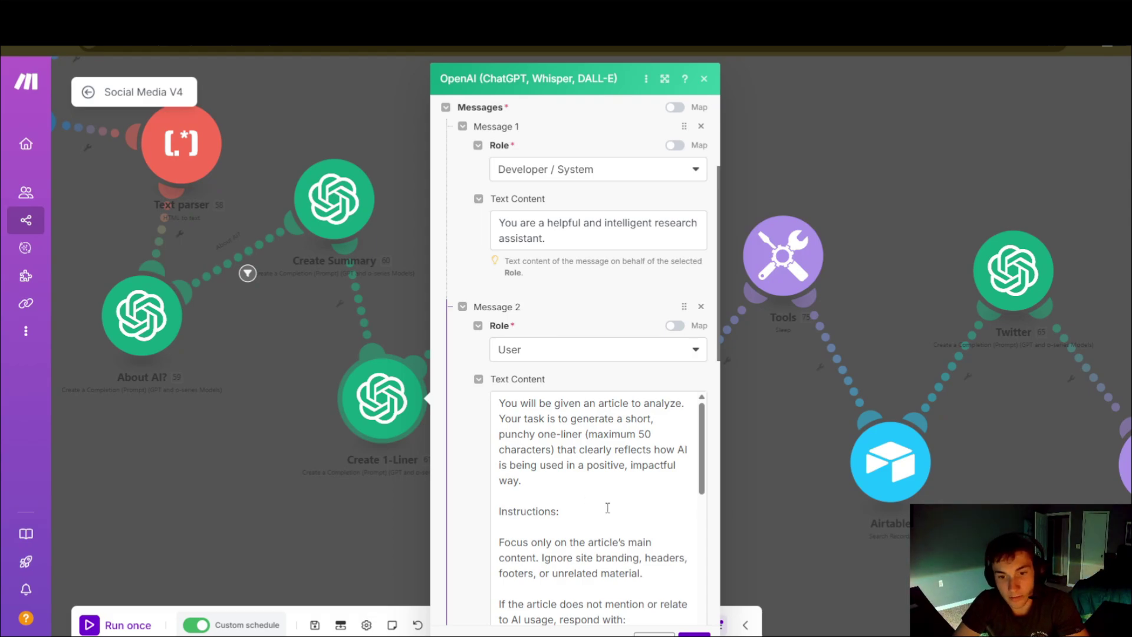
{"action": "scroll", "coordinate": [613, 519], "scroll_direction": "down", "scroll_amount": 2}
{"action": "scroll", "coordinate": [495, 439], "scroll_direction": "down", "scroll_amount": 3}
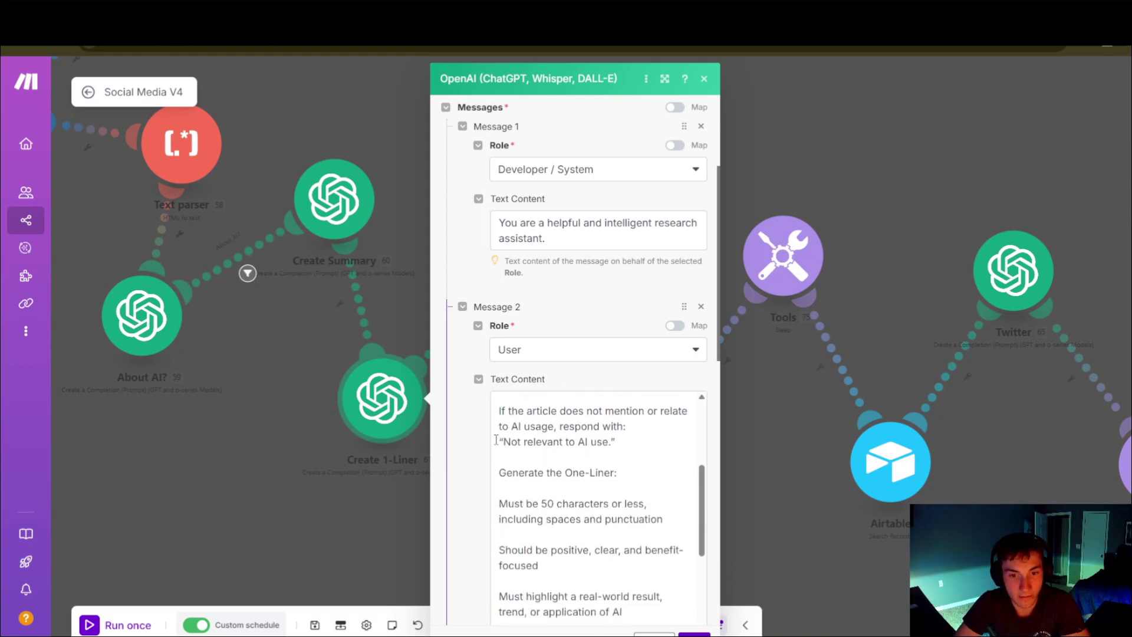
Step: Highlight the "Not relevant to AI use." line in the Create 1-Liner prompt, and close the module's settings
{"action": "left_click_drag", "start_coordinate": [496, 440], "coordinate": [679, 450]}
{"action": "left_click_drag", "start_coordinate": [527, 438], "coordinate": [477, 441]}
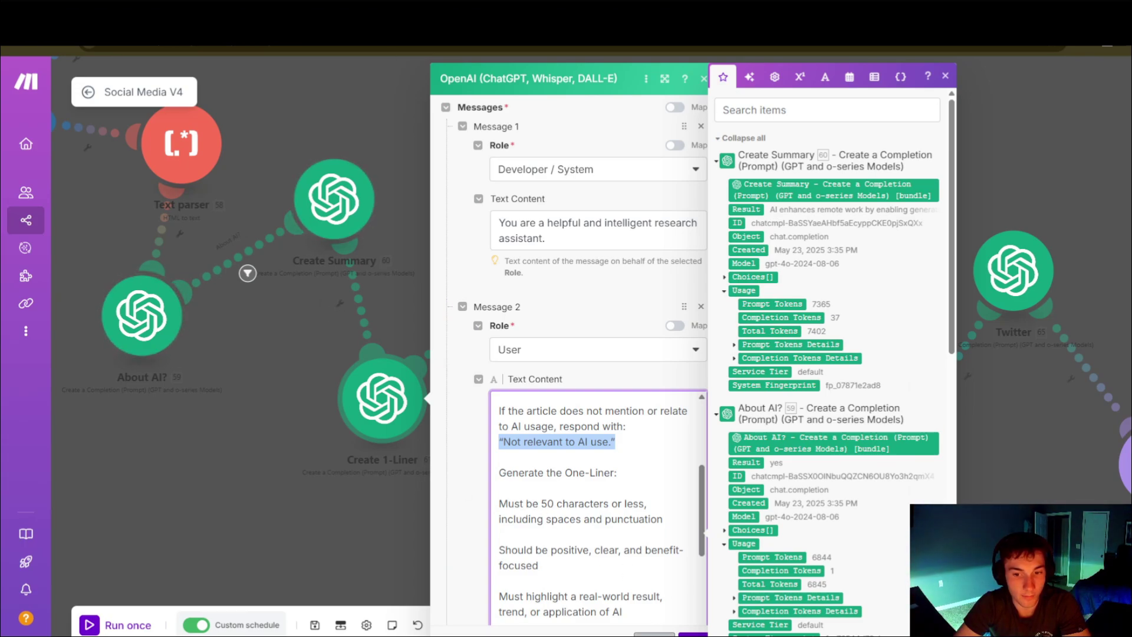
{"action": "left_click", "coordinate": [654, 634]}
Step: Open the Article Extractor module's settings, examine its Developer / System message in Message 1, and close the settings
{"action": "left_click_drag", "start_coordinate": [542, 352], "coordinate": [516, 398]}
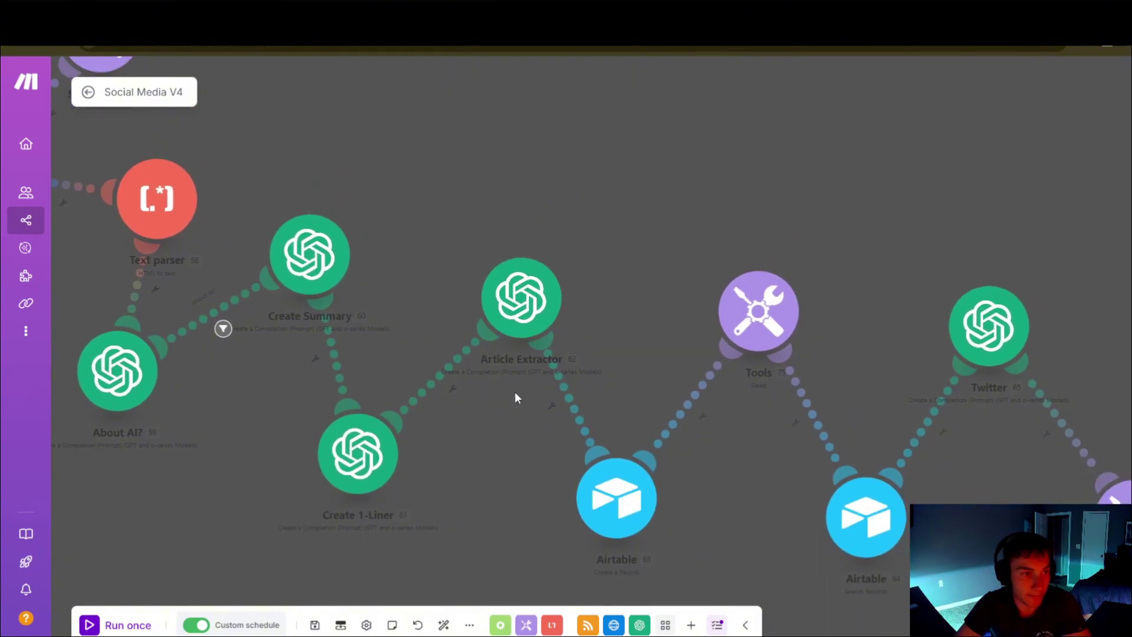
{"action": "left_click", "coordinate": [540, 306]}
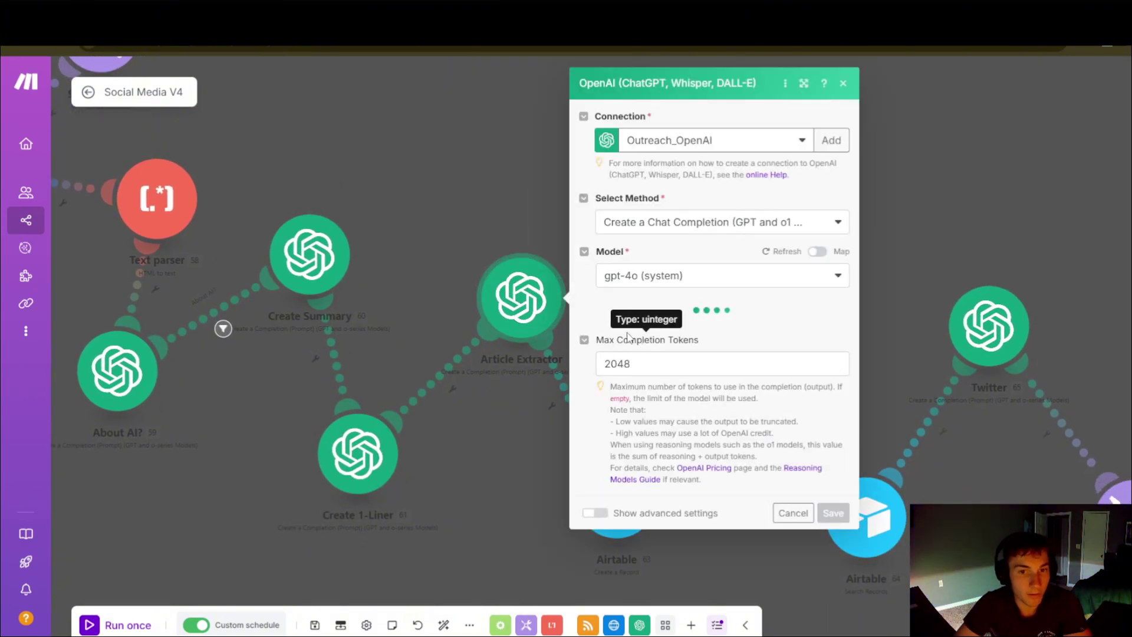
{"action": "left_click_drag", "start_coordinate": [319, 184], "coordinate": [516, 310]}
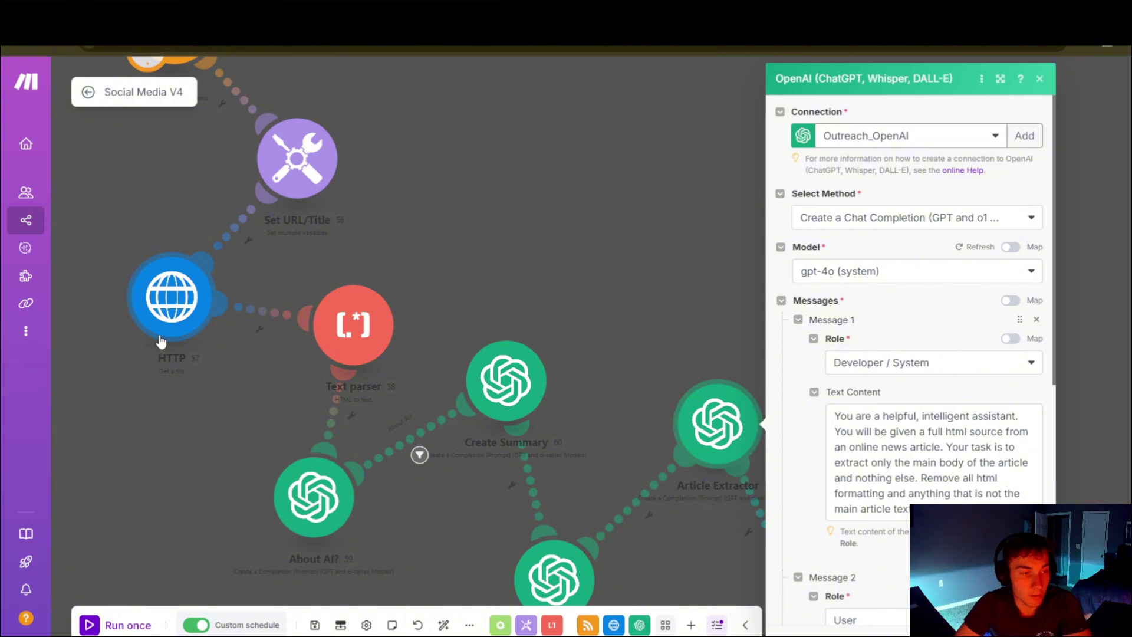
{"action": "left_click_drag", "start_coordinate": [636, 319], "coordinate": [402, 306]}
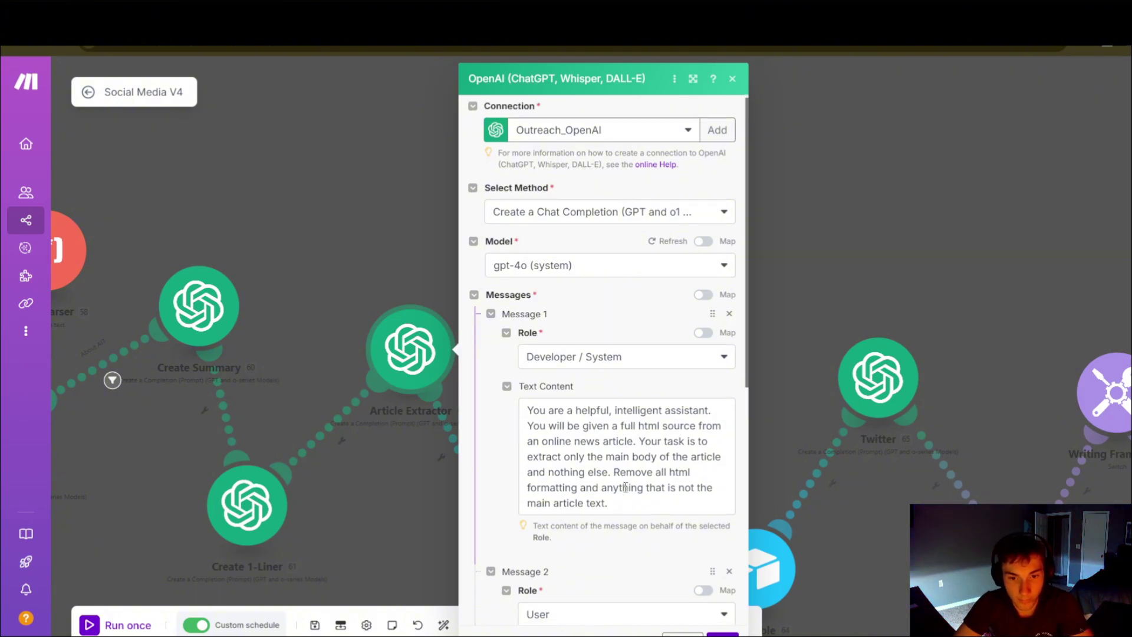
{"action": "scroll", "coordinate": [607, 487], "scroll_direction": "down", "scroll_amount": 3}
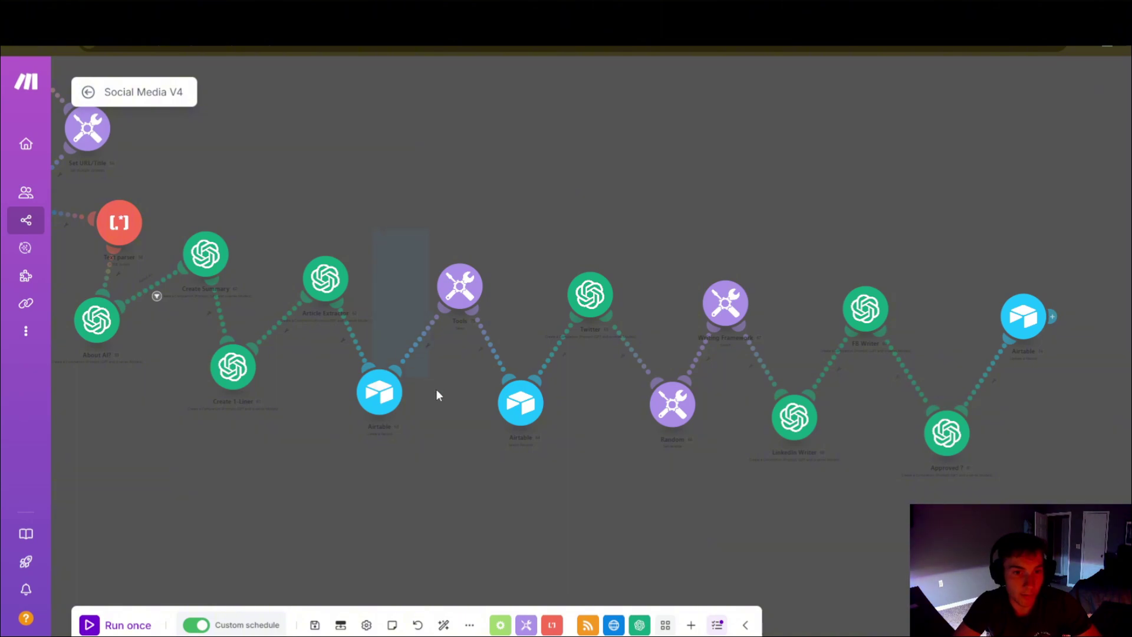
Step: Highlight the two Airtable modules and the Tools module between them on the canvas, and clear the selection
{"action": "left_click_drag", "start_coordinate": [437, 392], "coordinate": [544, 452]}
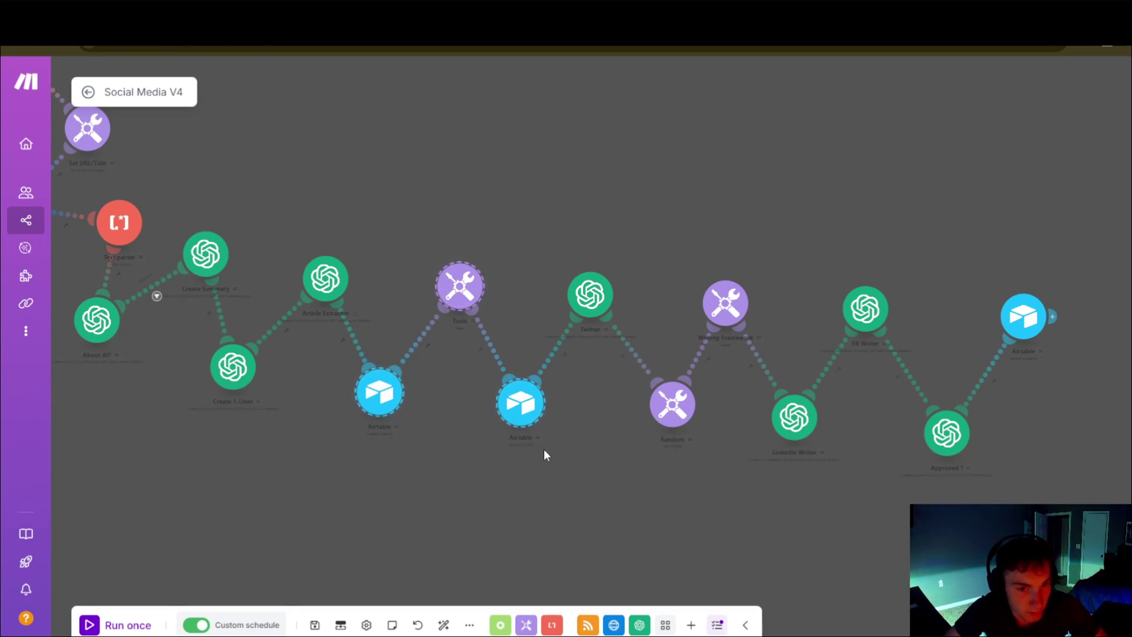
{"action": "left_click_drag", "start_coordinate": [394, 258], "coordinate": [519, 471]}
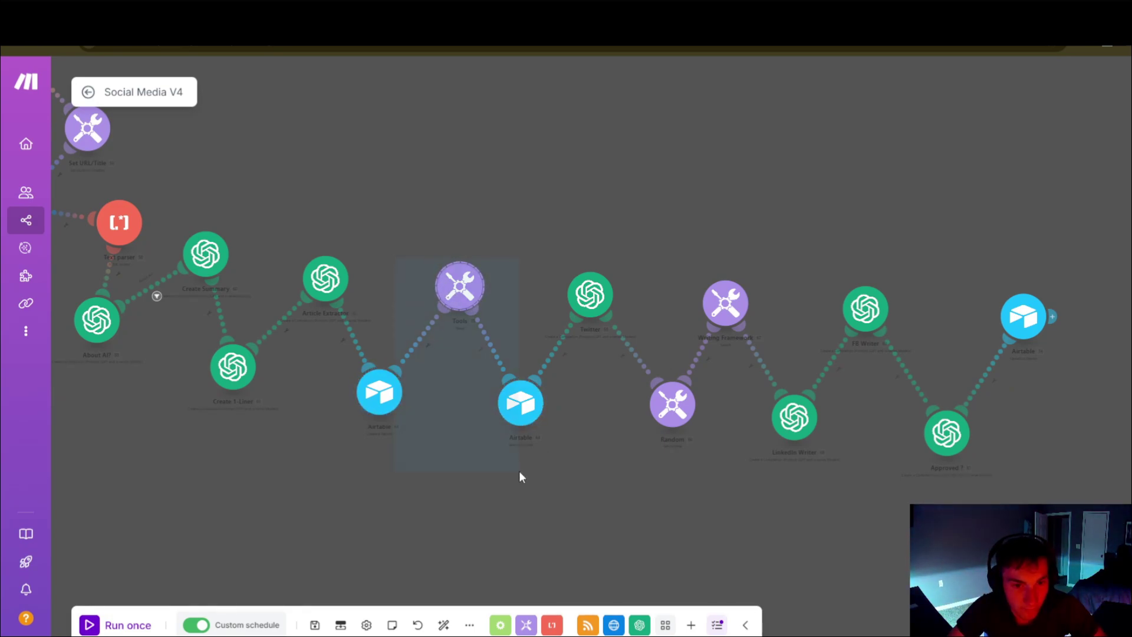
{"action": "left_click_drag", "start_coordinate": [536, 514], "coordinate": [497, 475]}
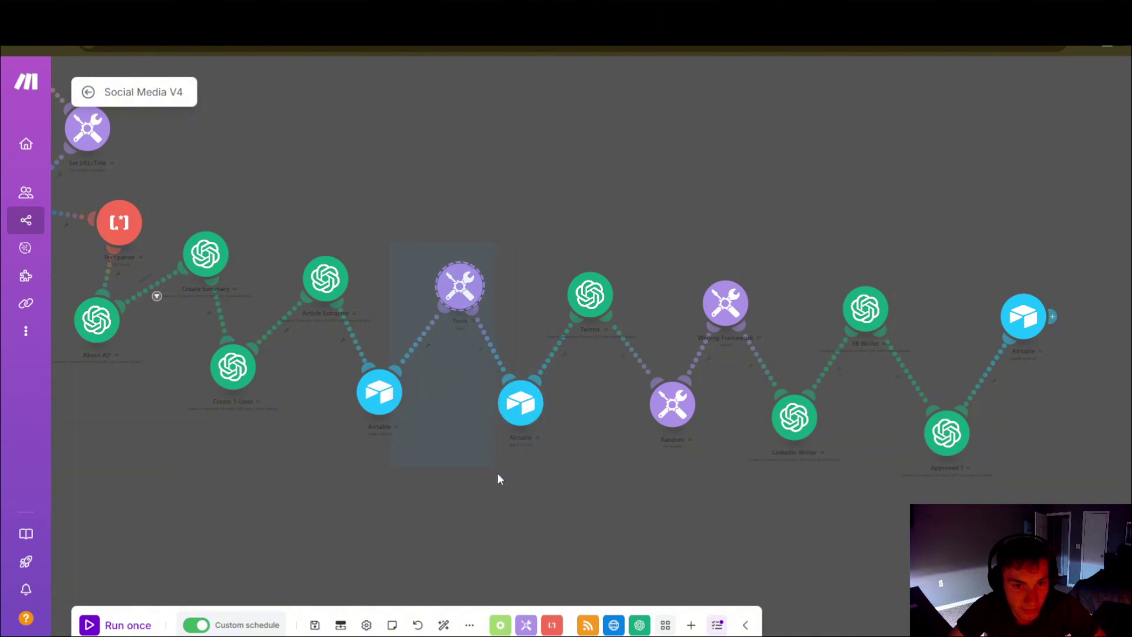
{"action": "left_click_drag", "start_coordinate": [363, 229], "coordinate": [548, 509]}
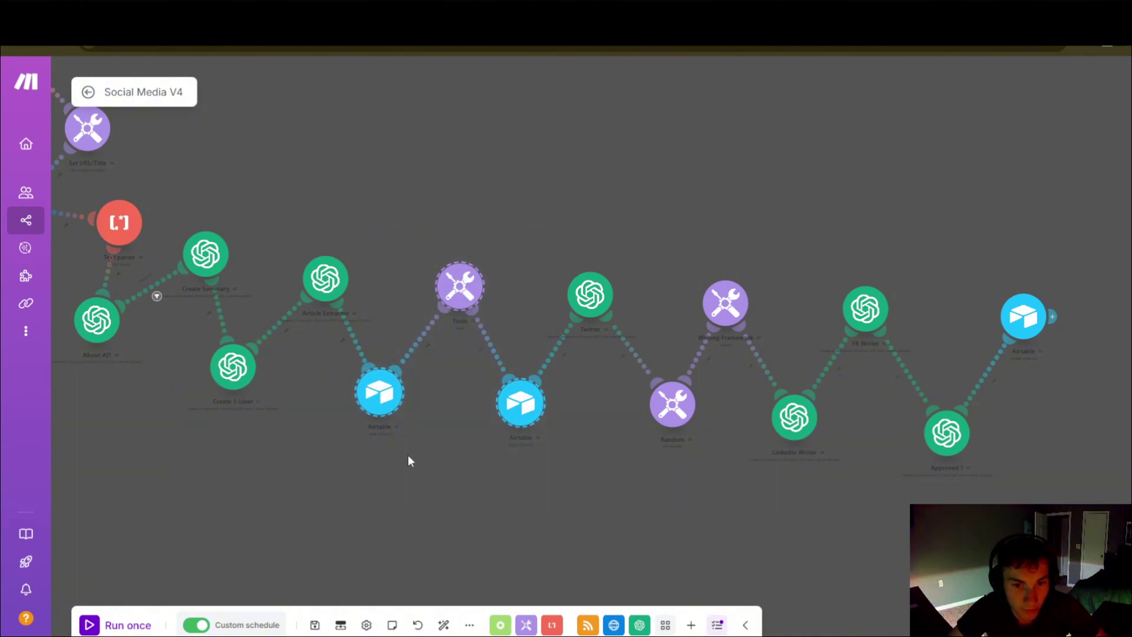
{"action": "left_click", "coordinate": [460, 119]}
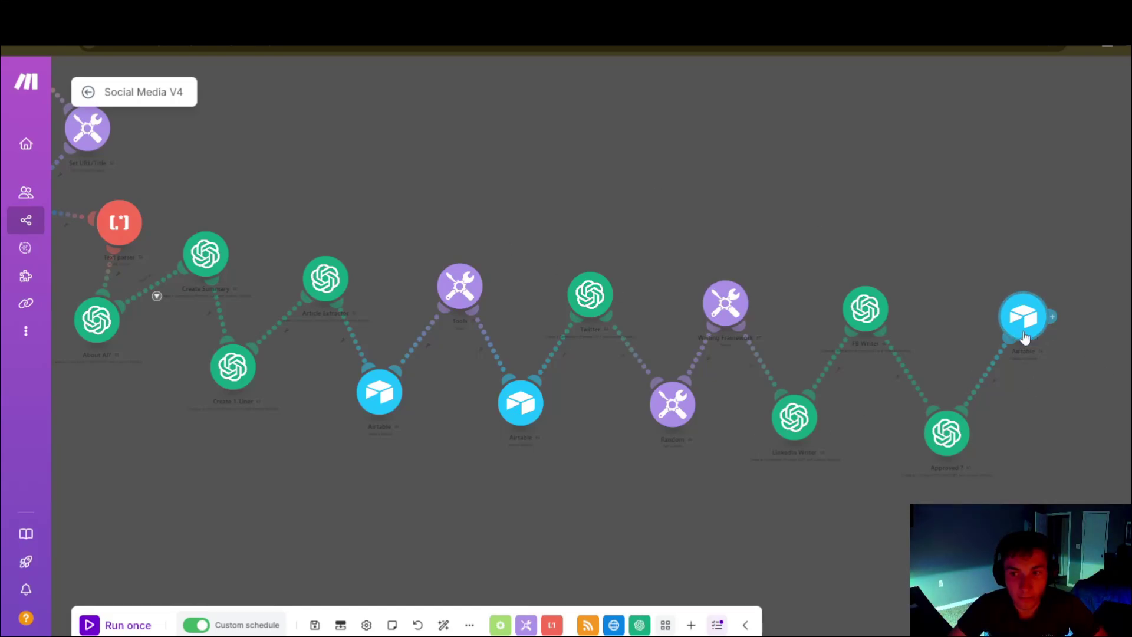
Step: Switch to Airtable, open the Socials base, and look across the columns of Table 1
{"action": "scroll", "coordinate": [577, 389], "scroll_direction": "up", "scroll_amount": 3}
{"action": "left_click_drag", "start_coordinate": [578, 389], "coordinate": [715, 424]}
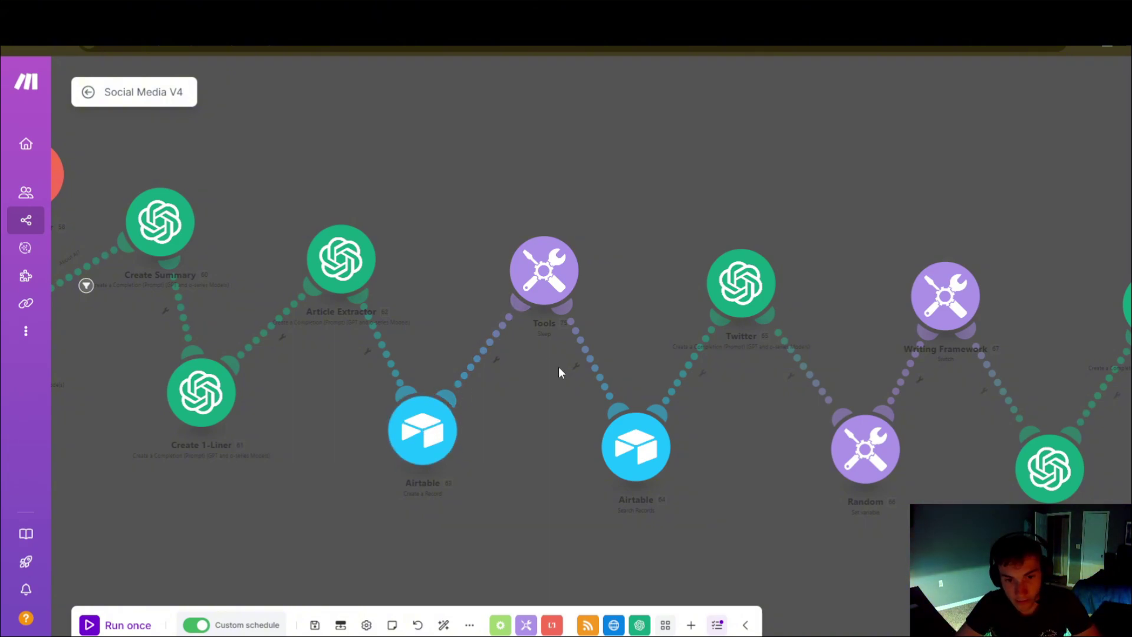
{"action": "scroll", "coordinate": [497, 426], "scroll_direction": "up", "scroll_amount": 2}
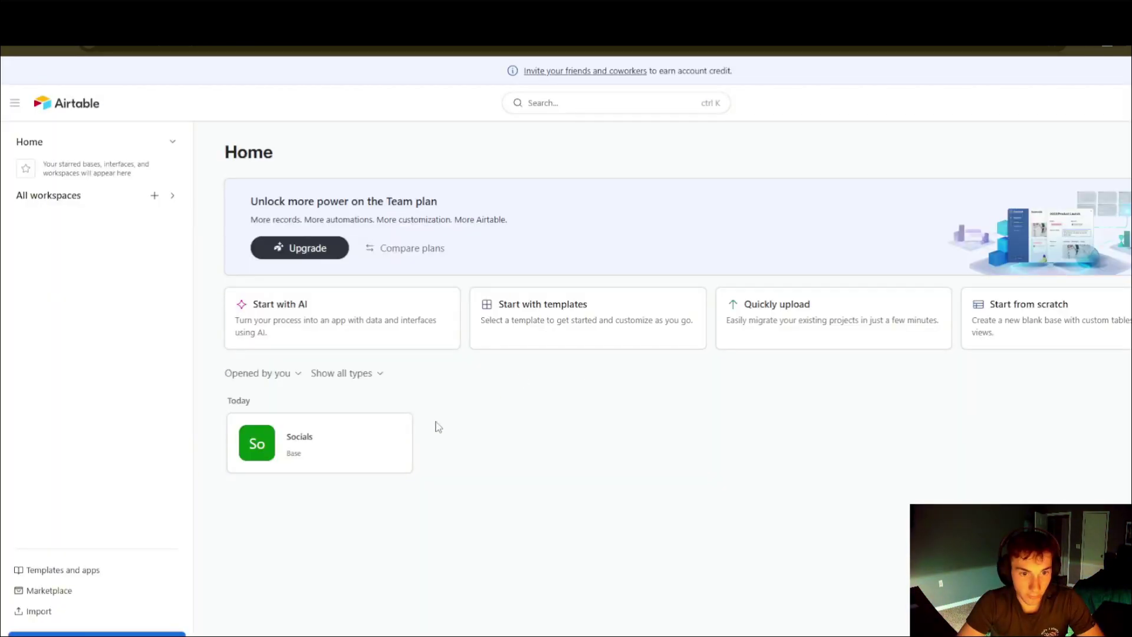
{"action": "left_click", "coordinate": [351, 445]}
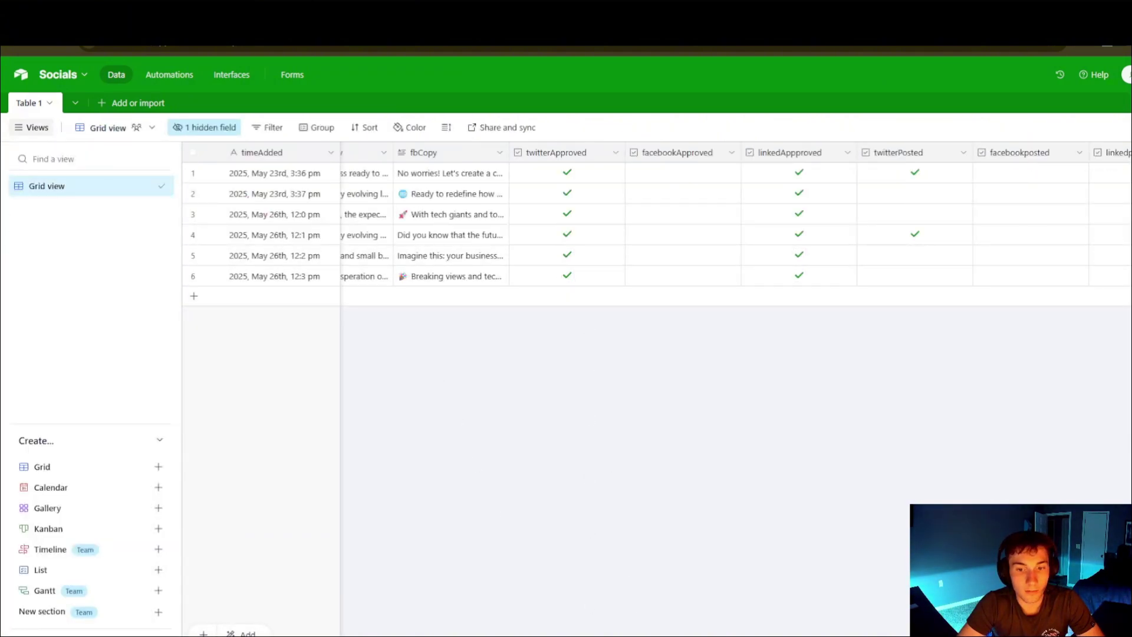
{"action": "left_click_drag", "start_coordinate": [649, 636], "coordinate": [236, 635]}
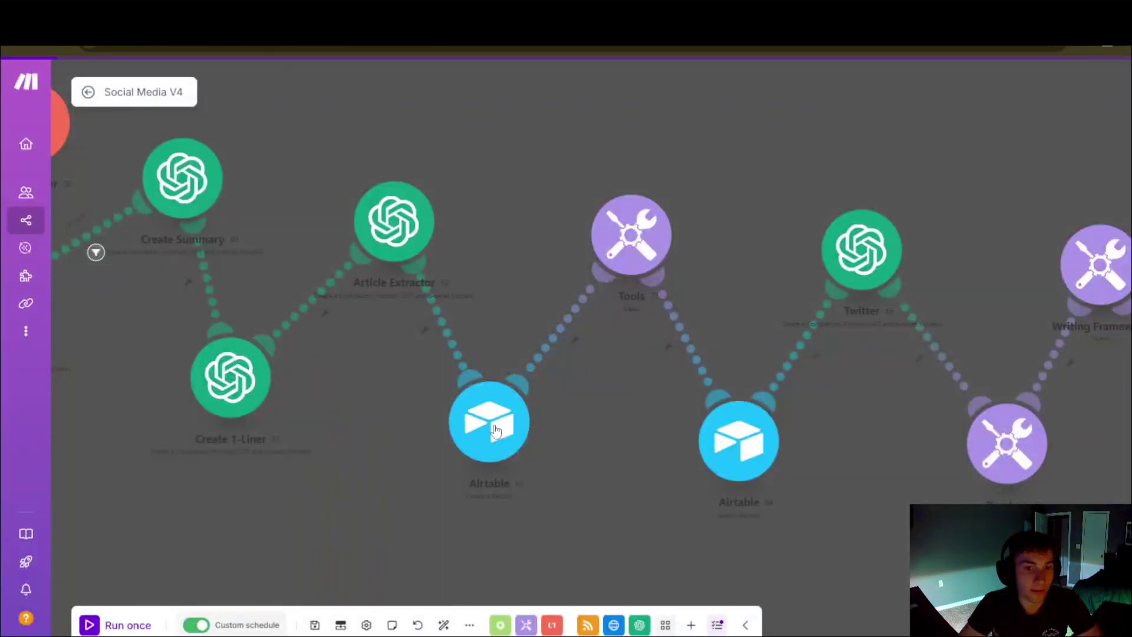
Step: Switch back to Make and examine the record mappings from timeAdded to Body in the Airtable Create a Record module
{"action": "left_click", "coordinate": [488, 417]}
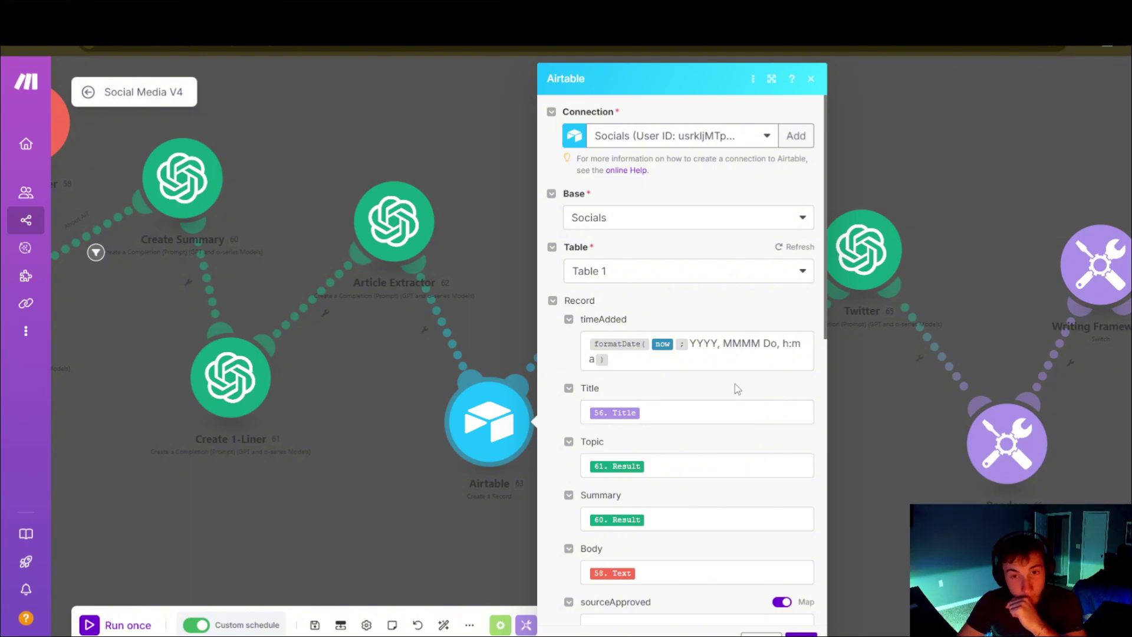
{"action": "scroll", "coordinate": [734, 383], "scroll_direction": "down", "scroll_amount": 2}
{"action": "scroll", "coordinate": [734, 383], "scroll_direction": "up", "scroll_amount": 1}
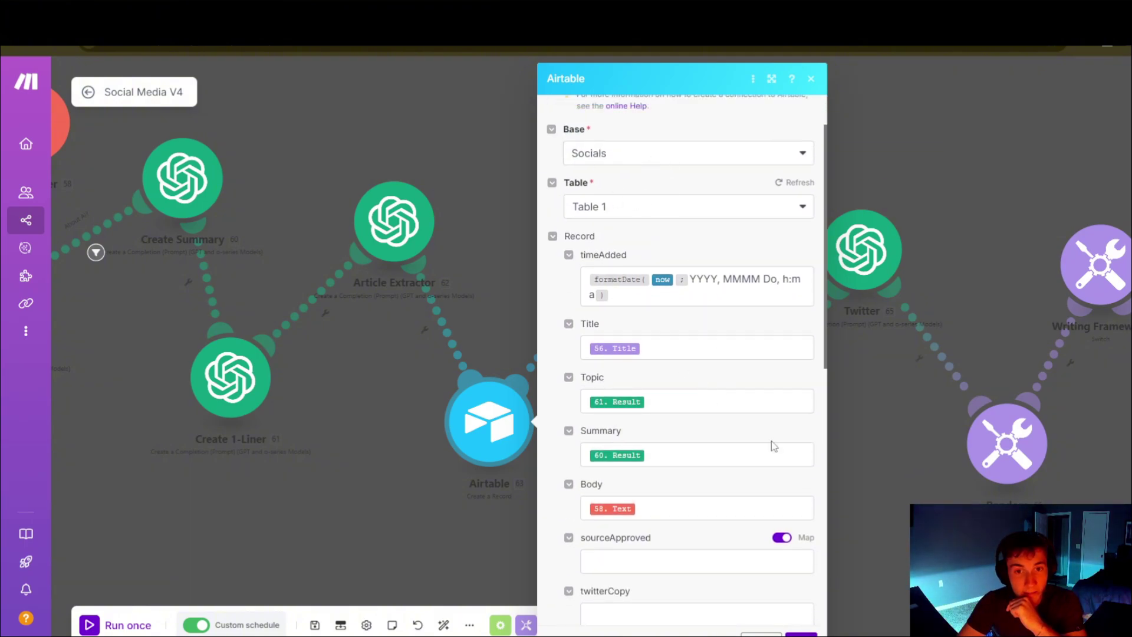
{"action": "scroll", "coordinate": [766, 439], "scroll_direction": "down", "scroll_amount": 1}
{"action": "left_click_drag", "start_coordinate": [651, 236], "coordinate": [552, 202]}
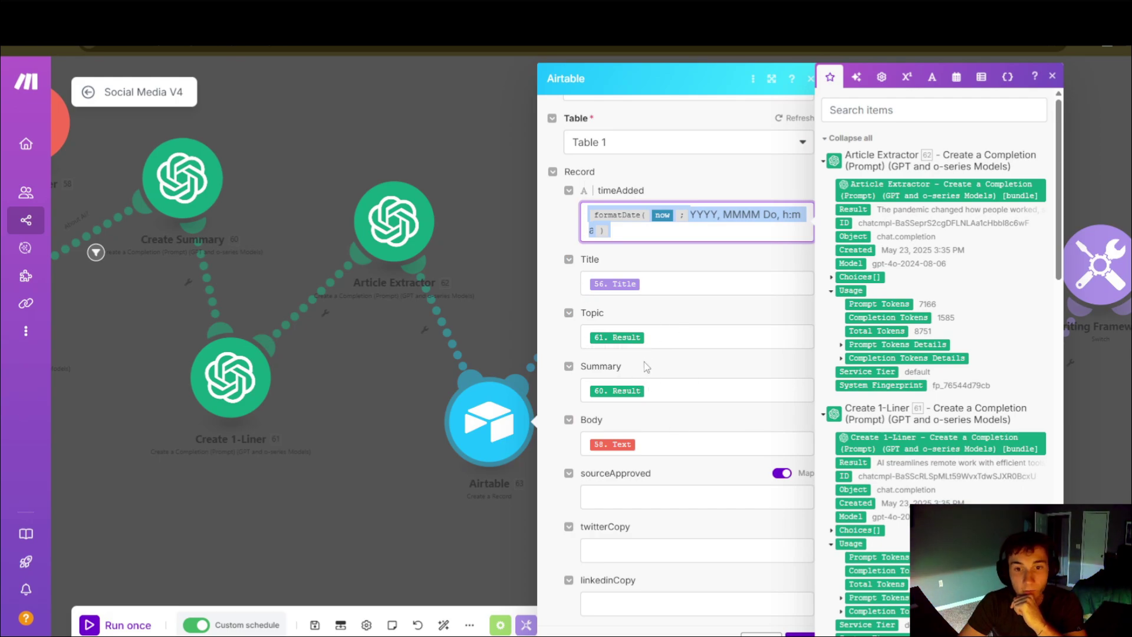
{"action": "left_click", "coordinate": [664, 444]}
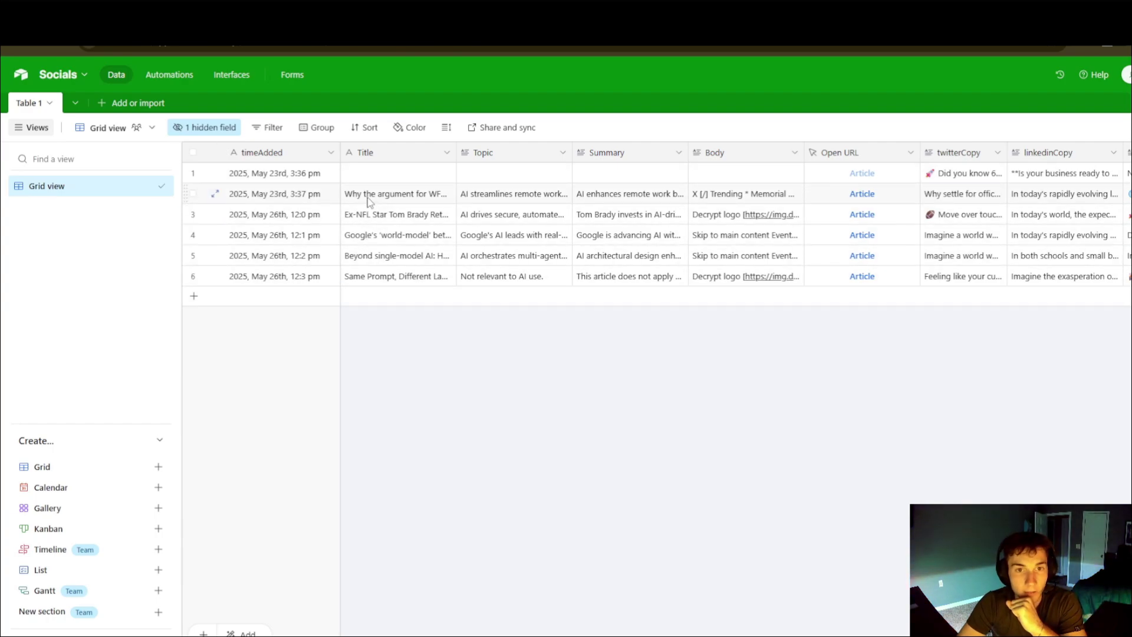
Step: Switch to the Socials base in Airtable, look over the Table 1 columns, and read record 3's Title, Topic and Summary
{"action": "scroll", "coordinate": [649, 224], "scroll_direction": "right", "scroll_amount": 10}
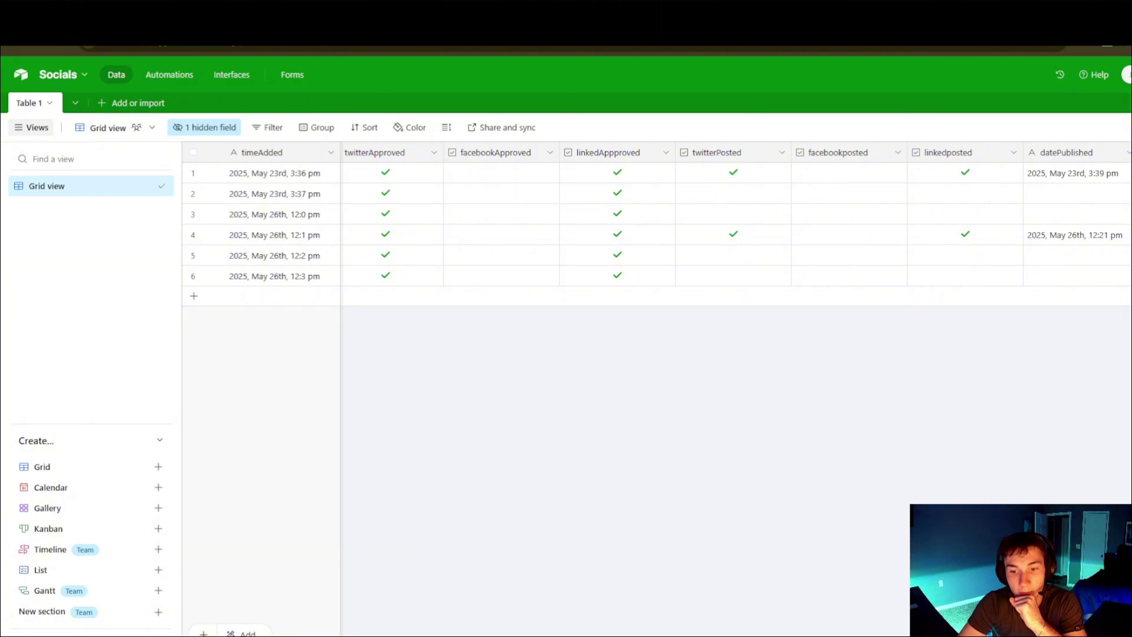
{"action": "scroll", "coordinate": [521, 321], "scroll_direction": "left", "scroll_amount": 10}
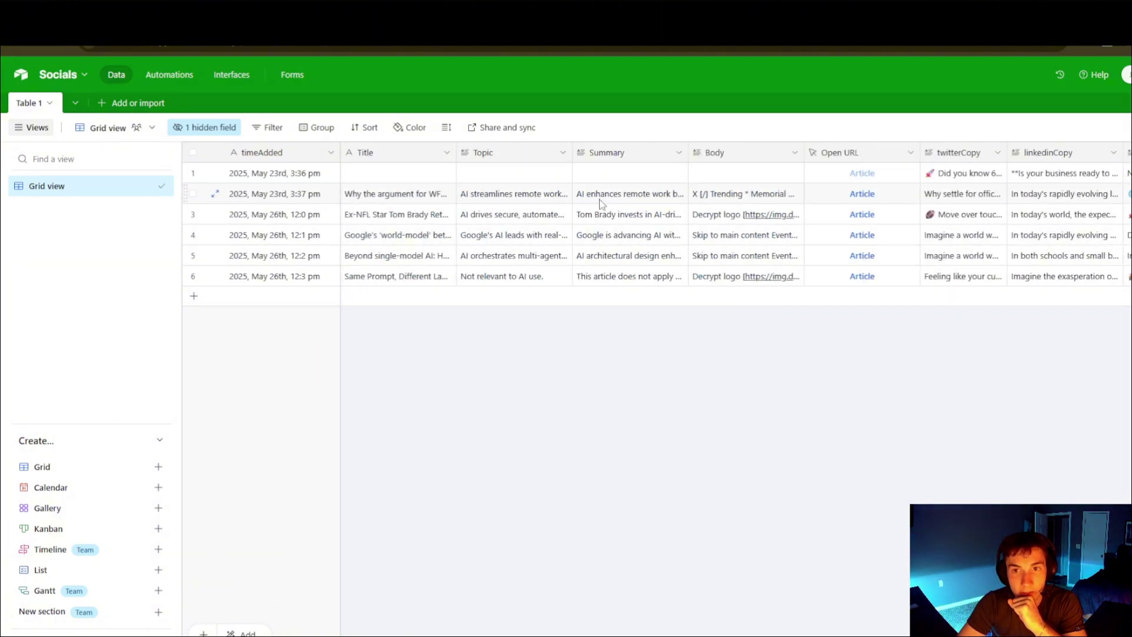
{"action": "double_click", "coordinate": [396, 216]}
{"action": "double_click", "coordinate": [508, 217]}
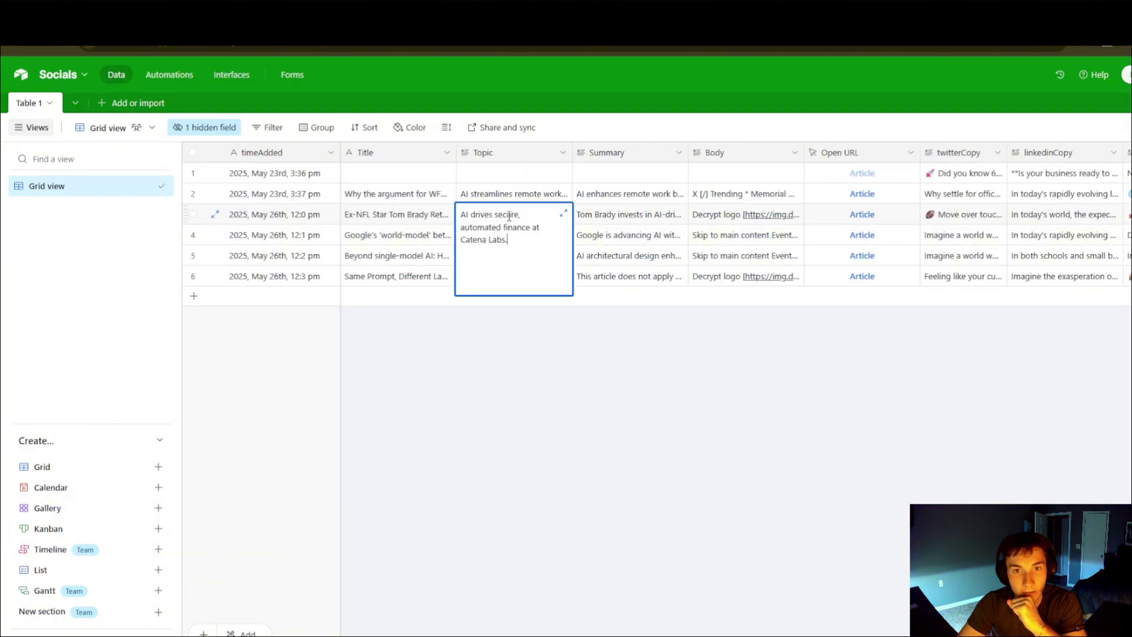
{"action": "left_click", "coordinate": [599, 214]}
{"action": "scroll", "coordinate": [598, 214], "scroll_direction": "down", "scroll_amount": 2}
{"action": "scroll", "coordinate": [598, 214], "scroll_direction": "up", "scroll_amount": 2}
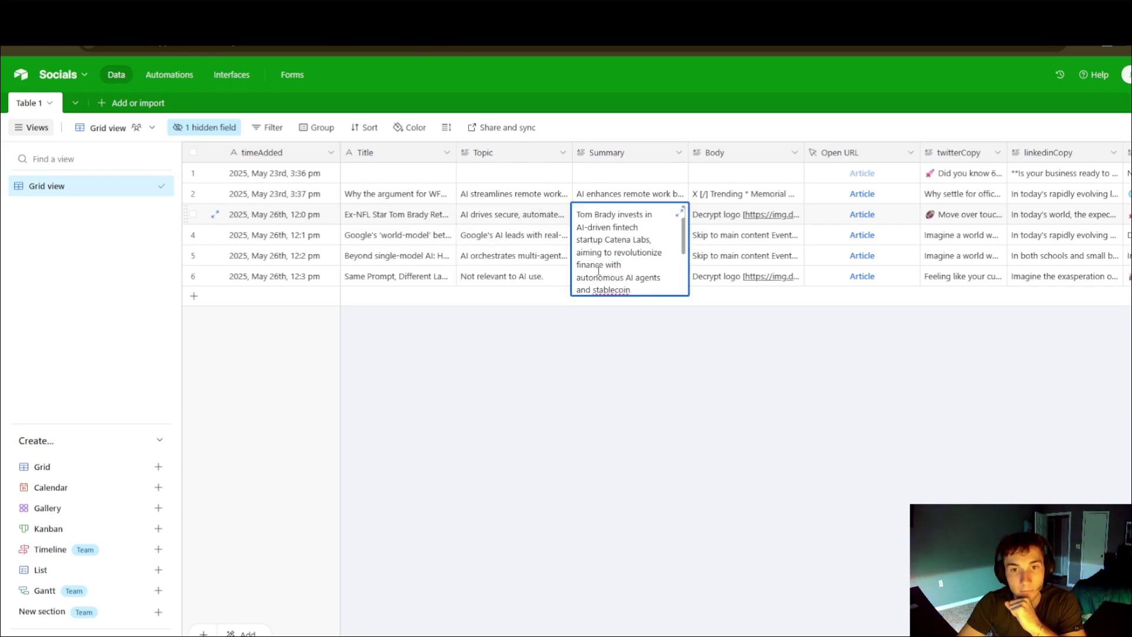
{"action": "scroll", "coordinate": [598, 214], "scroll_direction": "down", "scroll_amount": 2}
Step: Read the full Title text of records 3 and 4 in Table 1
{"action": "key", "text": "Left"}
{"action": "key", "text": "Down"}
{"action": "double_click", "coordinate": [402, 220]}
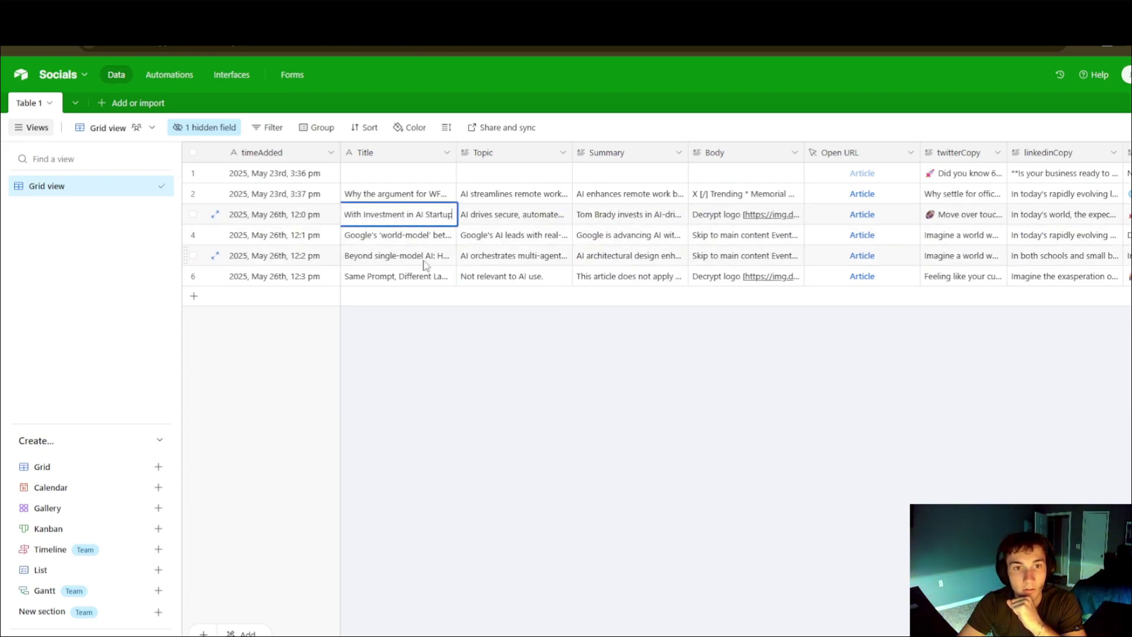
{"action": "left_click", "coordinate": [392, 241]}
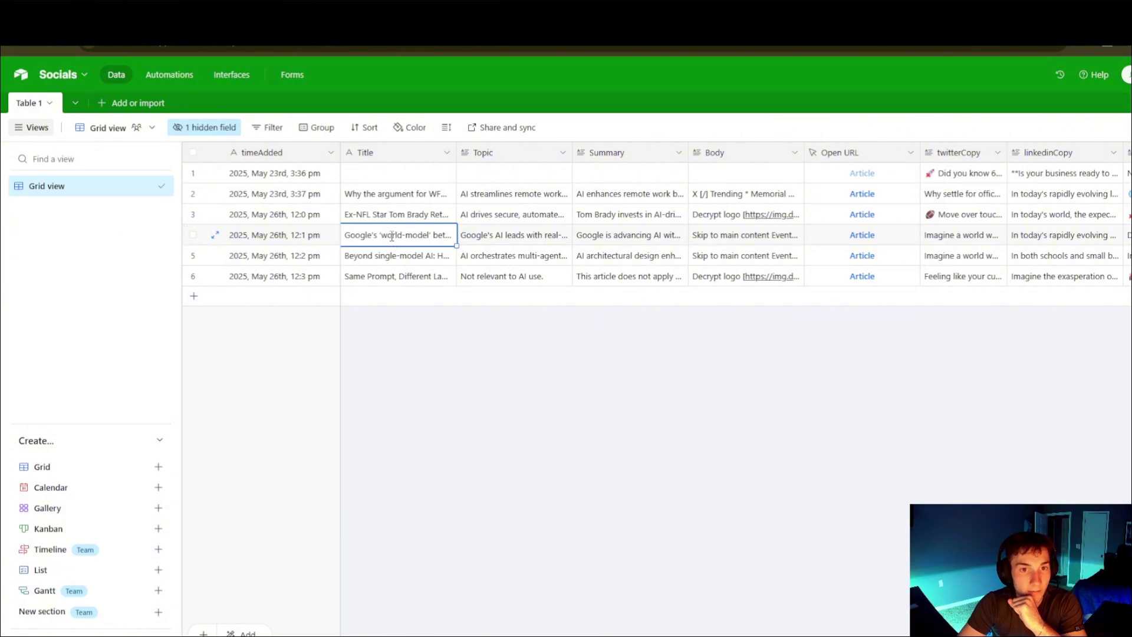
{"action": "double_click", "coordinate": [392, 235]}
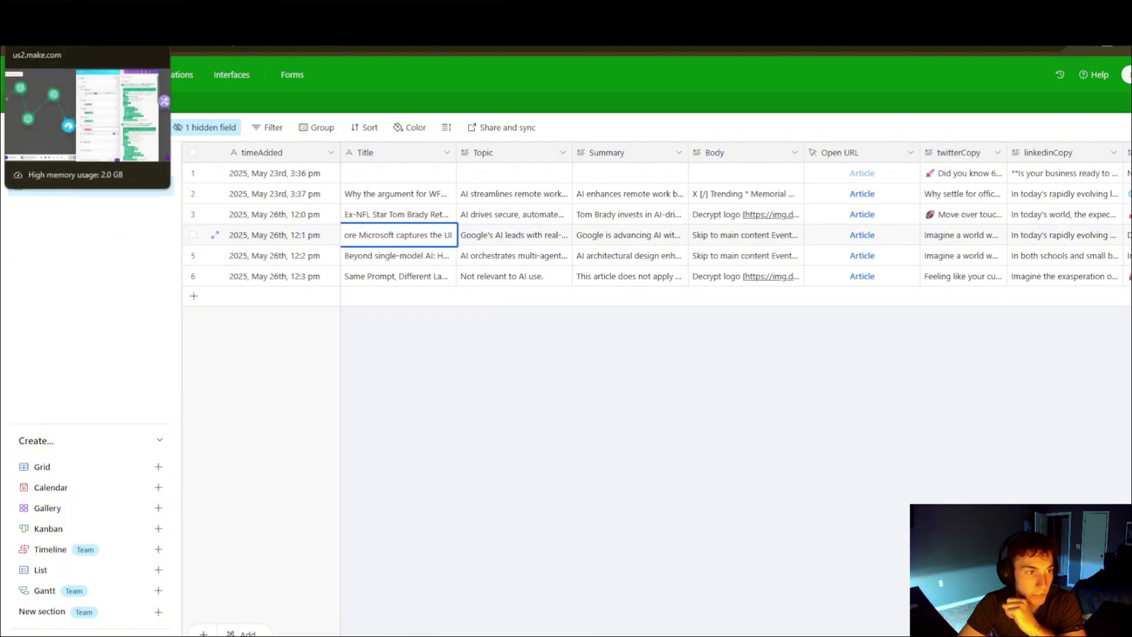
Step: Return to the Make scenario, close the Airtable settings, and check the Delay in the Tools module
{"action": "left_click", "coordinate": [65, 35]}
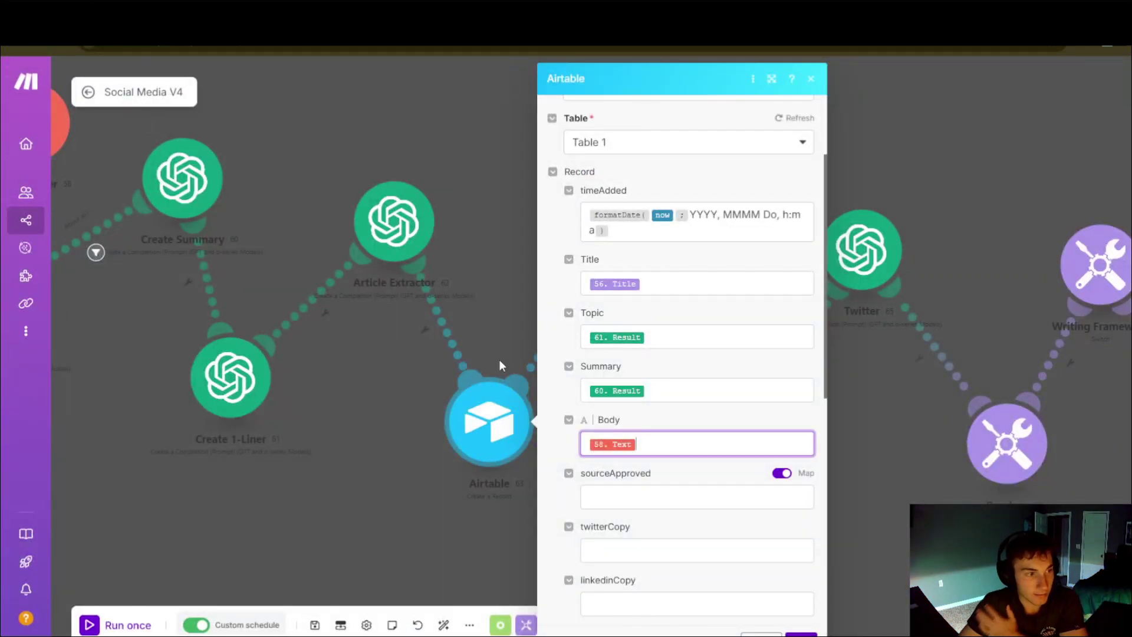
{"action": "left_click", "coordinate": [435, 264]}
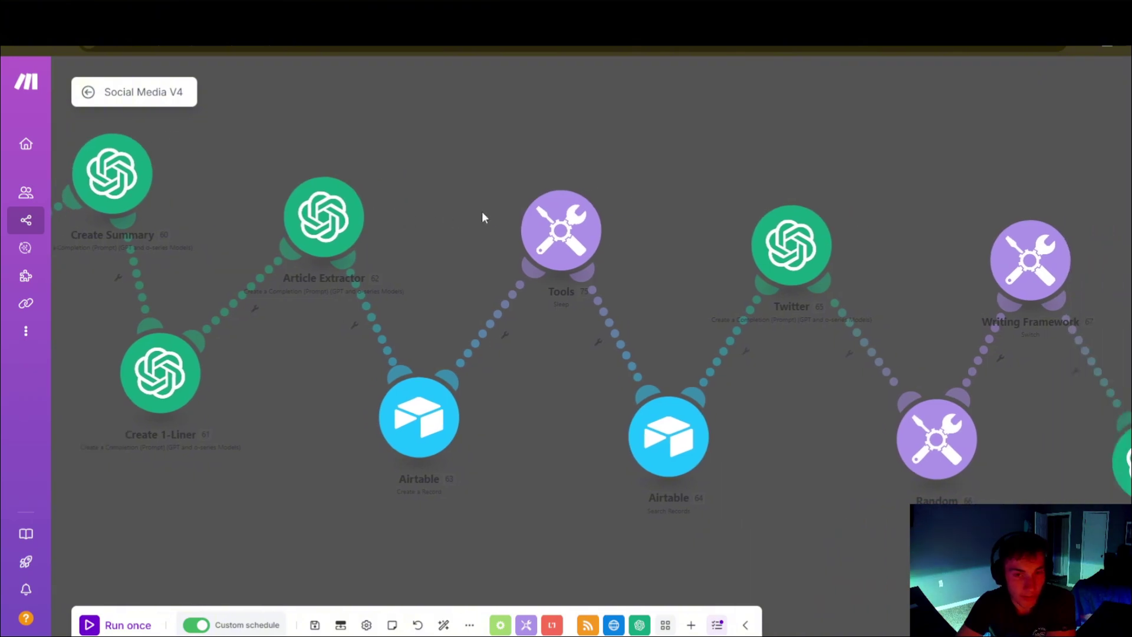
{"action": "left_click", "coordinate": [561, 229]}
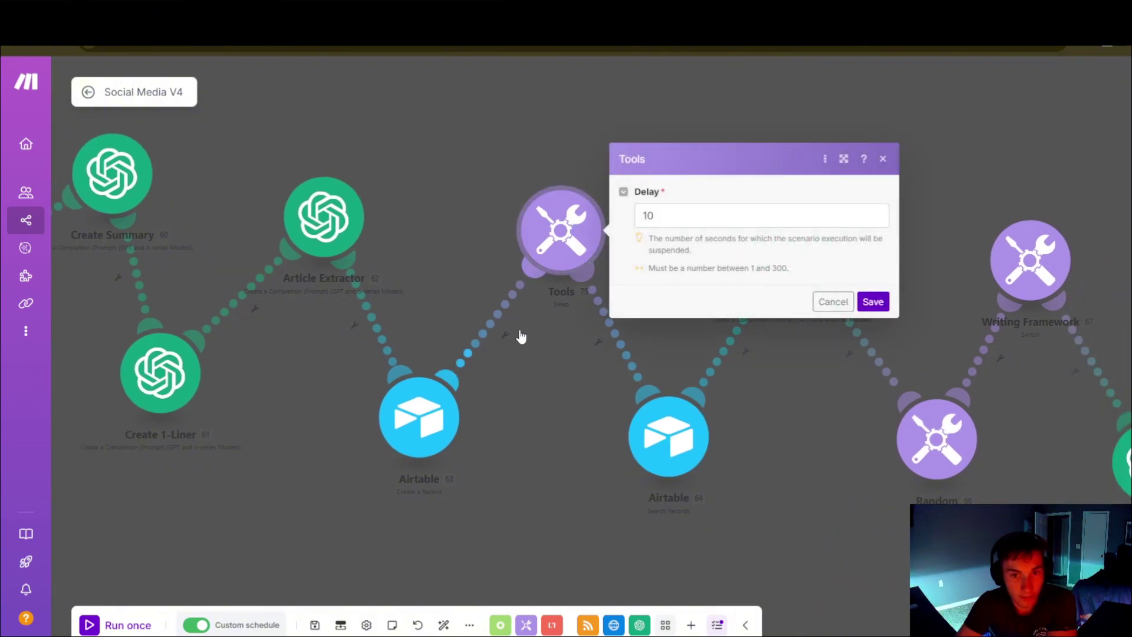
{"action": "left_click", "coordinate": [832, 301]}
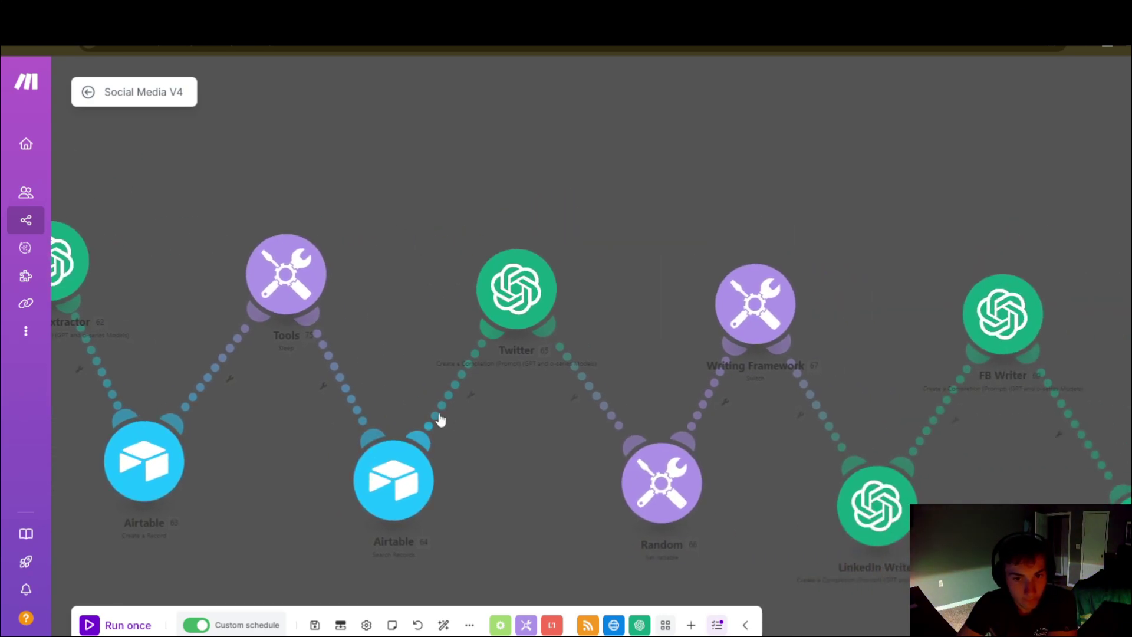
Step: Open the Airtable Search Records module and examine its base, table, output fields and filter formula
{"action": "left_click", "coordinate": [392, 396]}
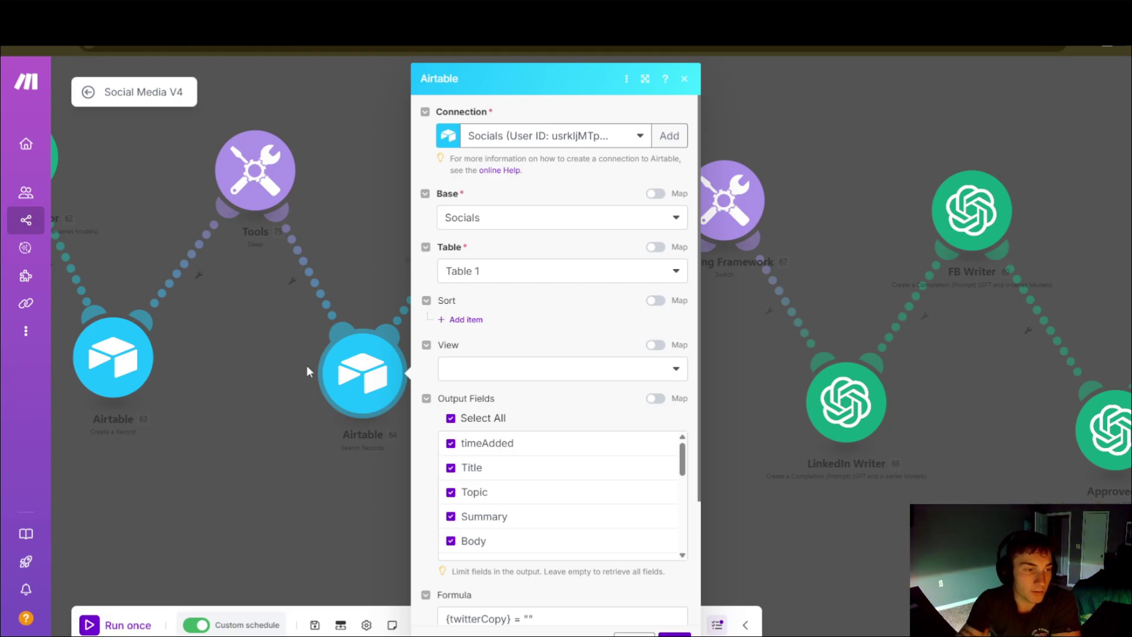
{"action": "scroll", "coordinate": [547, 454], "scroll_direction": "down", "scroll_amount": 3}
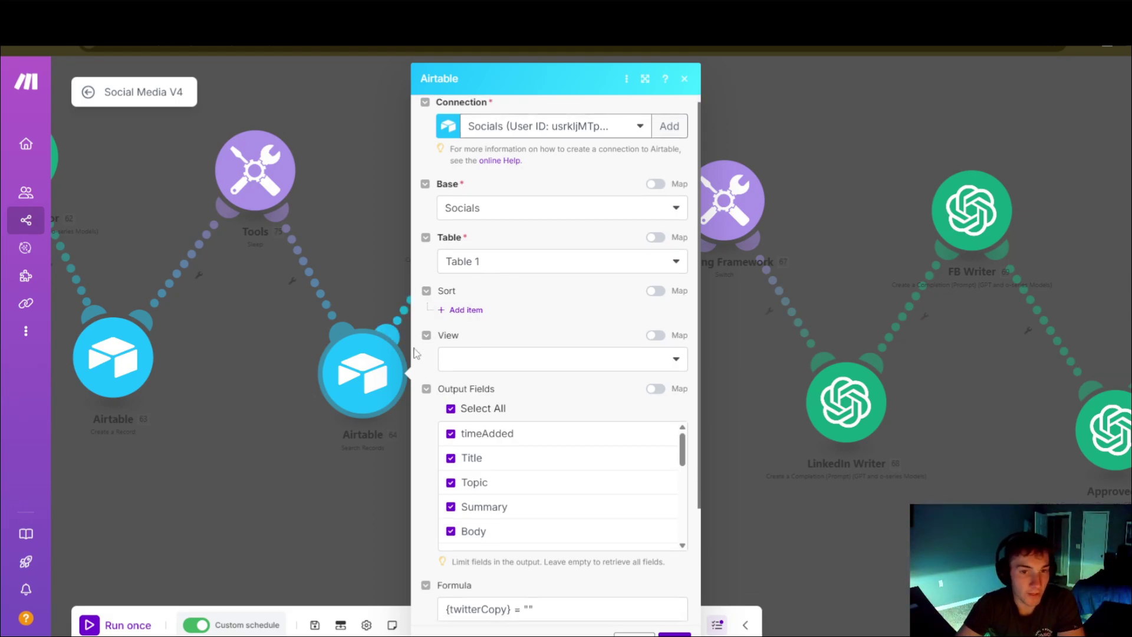
{"action": "triple_click", "coordinate": [547, 454]}
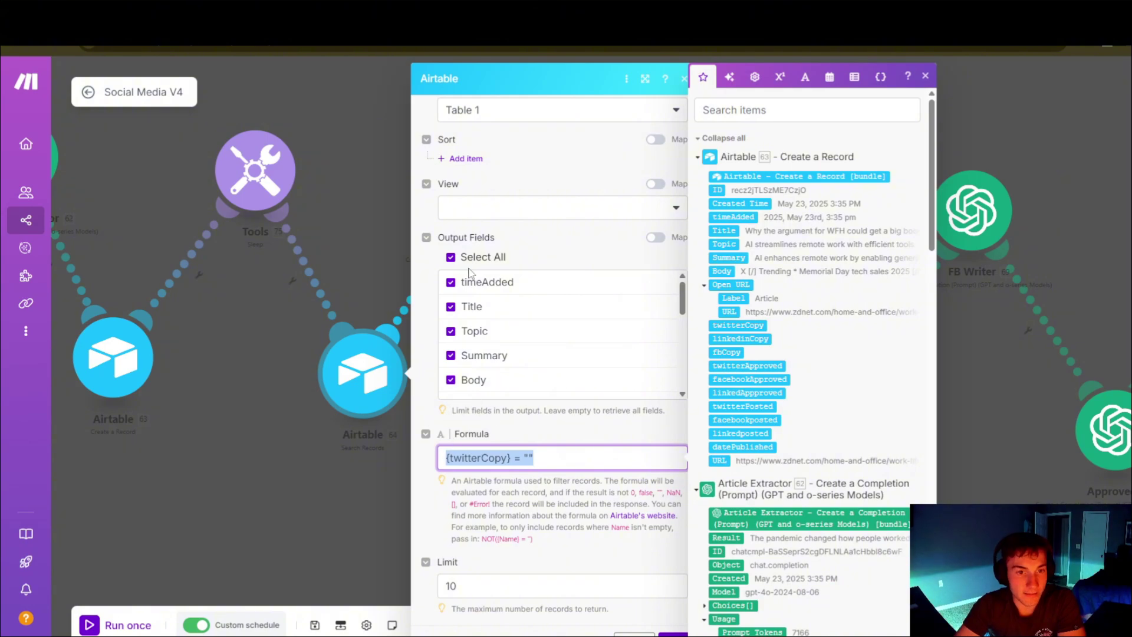
{"action": "left_click", "coordinate": [347, 190]}
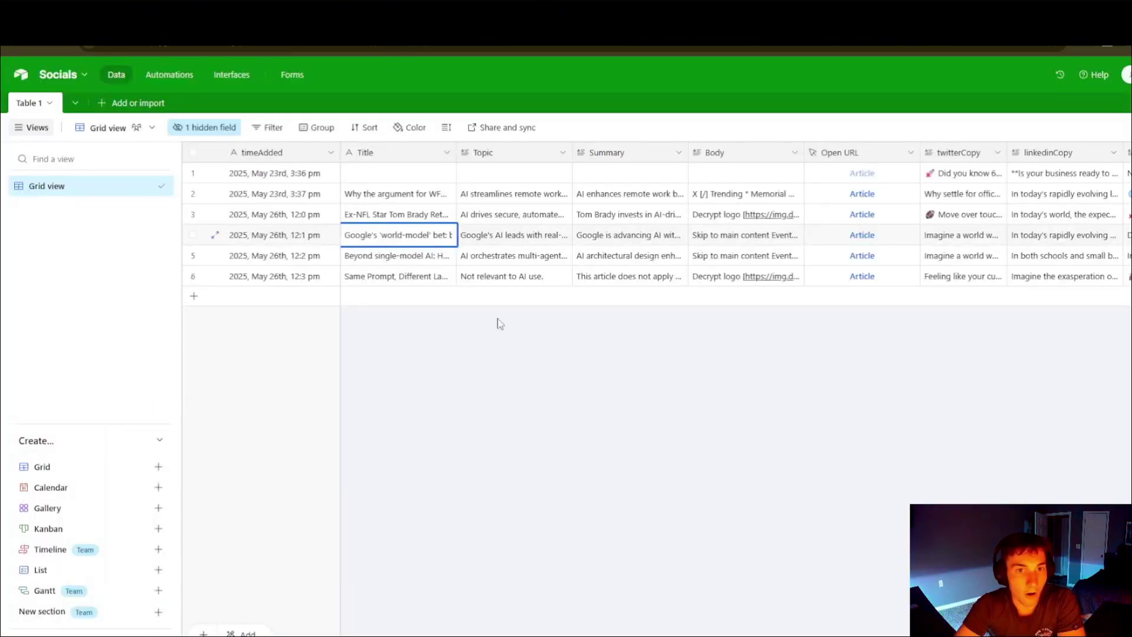
Step: Switch to the Socials base in Airtable and review record 2's article fields and the twitterCopy, linkedinCopy and fbCopy columns
{"action": "left_click", "coordinate": [375, 200]}
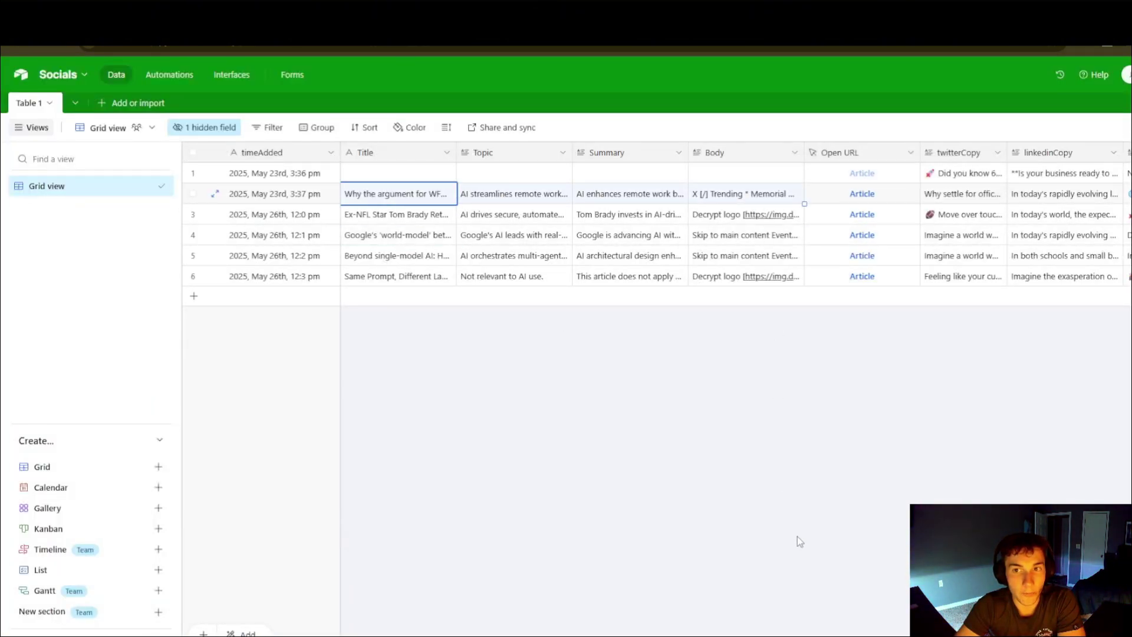
{"action": "scroll", "coordinate": [799, 541], "scroll_direction": "right", "scroll_amount": 6}
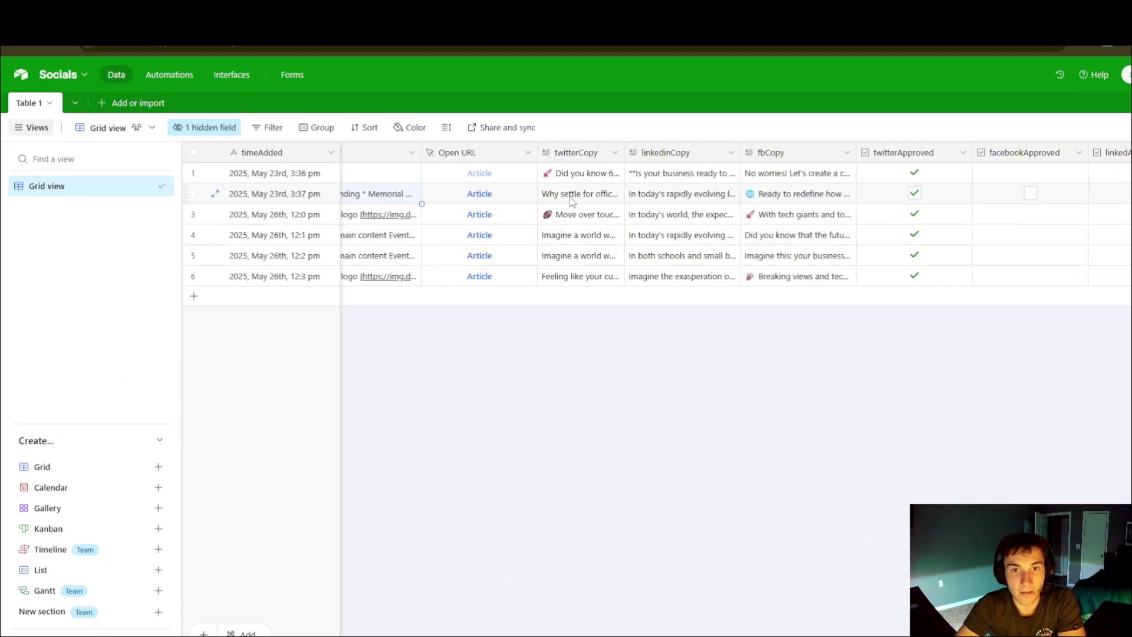
{"action": "left_click", "coordinate": [575, 175]}
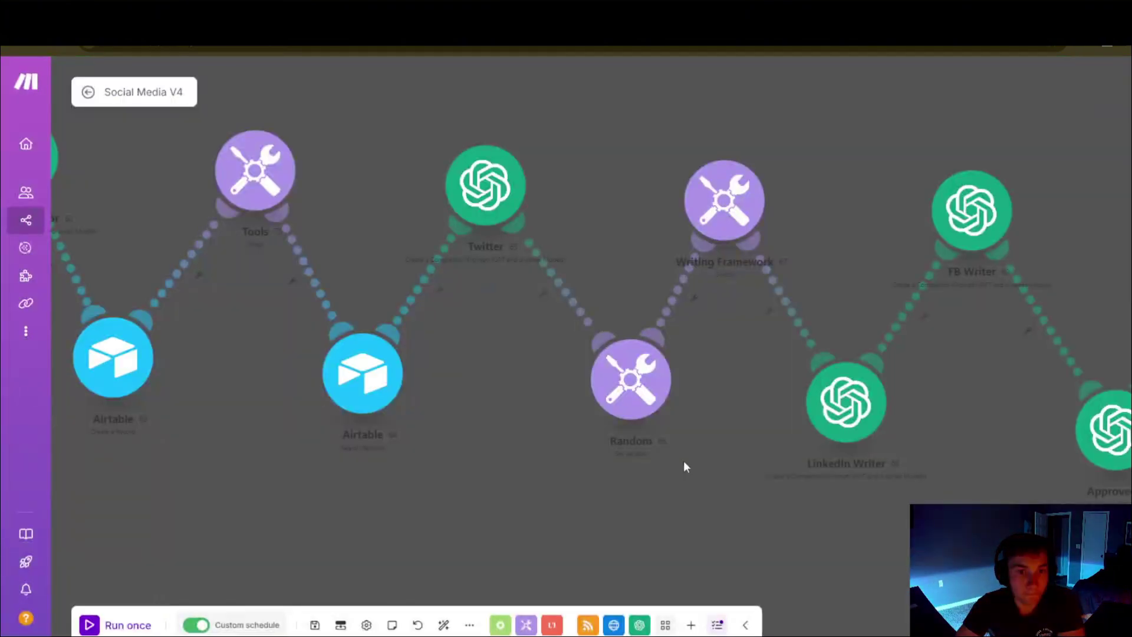
Step: Return to Make, run only the Airtable Search Records module, and check the total number of bundles in its output
{"action": "left_click", "coordinate": [365, 498]}
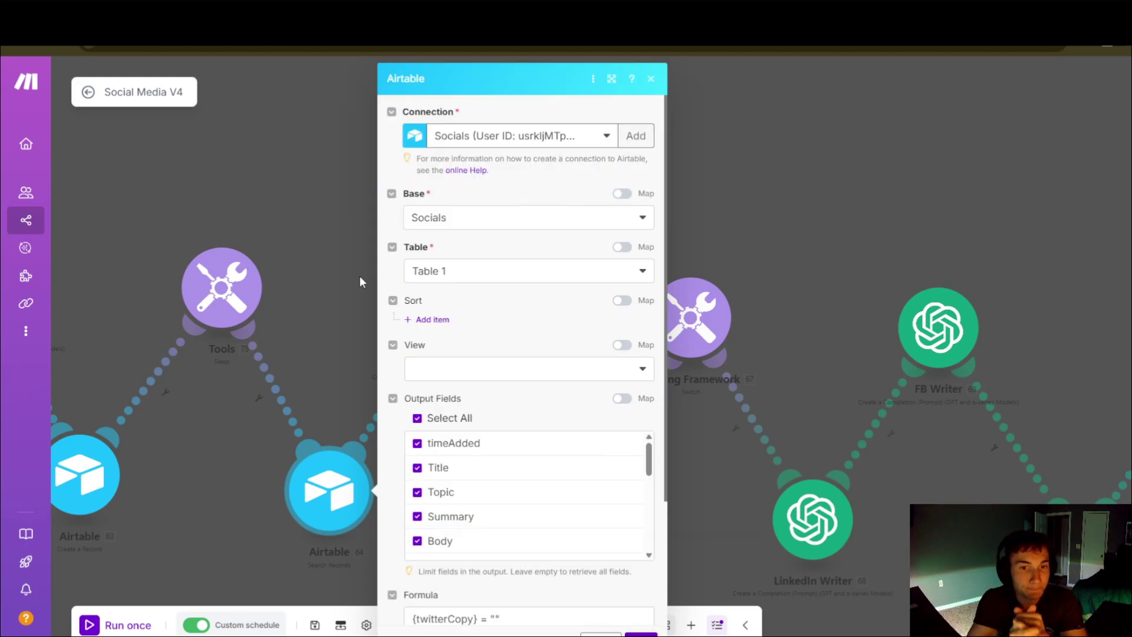
{"action": "left_click", "coordinate": [641, 635]}
{"action": "right_click", "coordinate": [335, 485]}
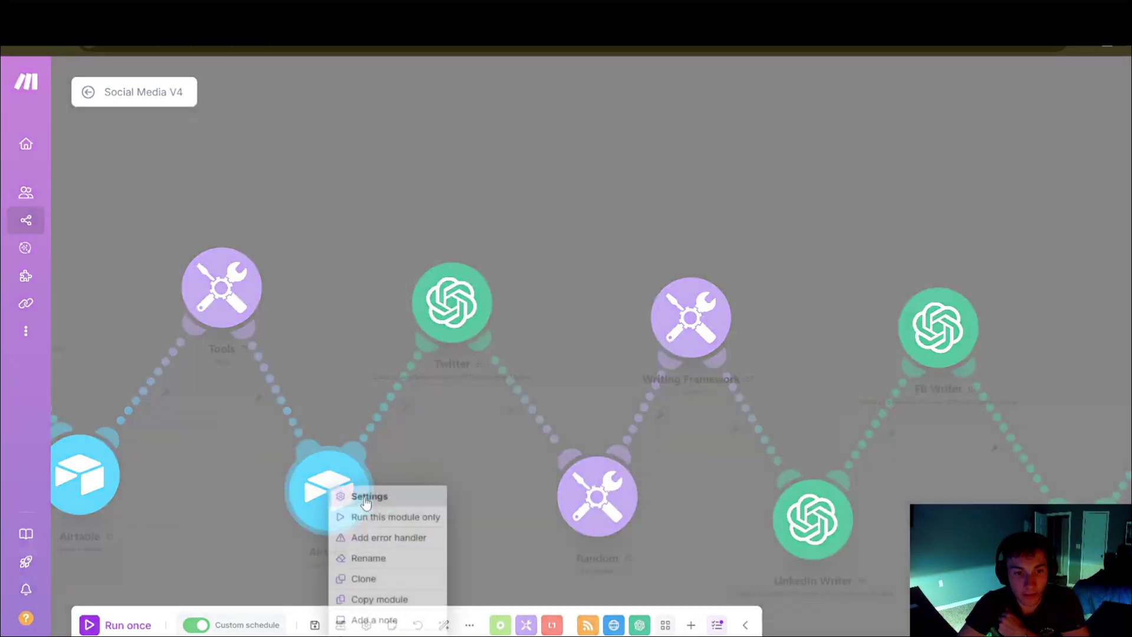
{"action": "left_click", "coordinate": [394, 515]}
{"action": "scroll", "coordinate": [407, 420], "scroll_direction": "down", "scroll_amount": 5}
{"action": "left_click_drag", "start_coordinate": [408, 420], "coordinate": [739, 451]}
{"action": "scroll", "coordinate": [741, 451], "scroll_direction": "up", "scroll_amount": 3}
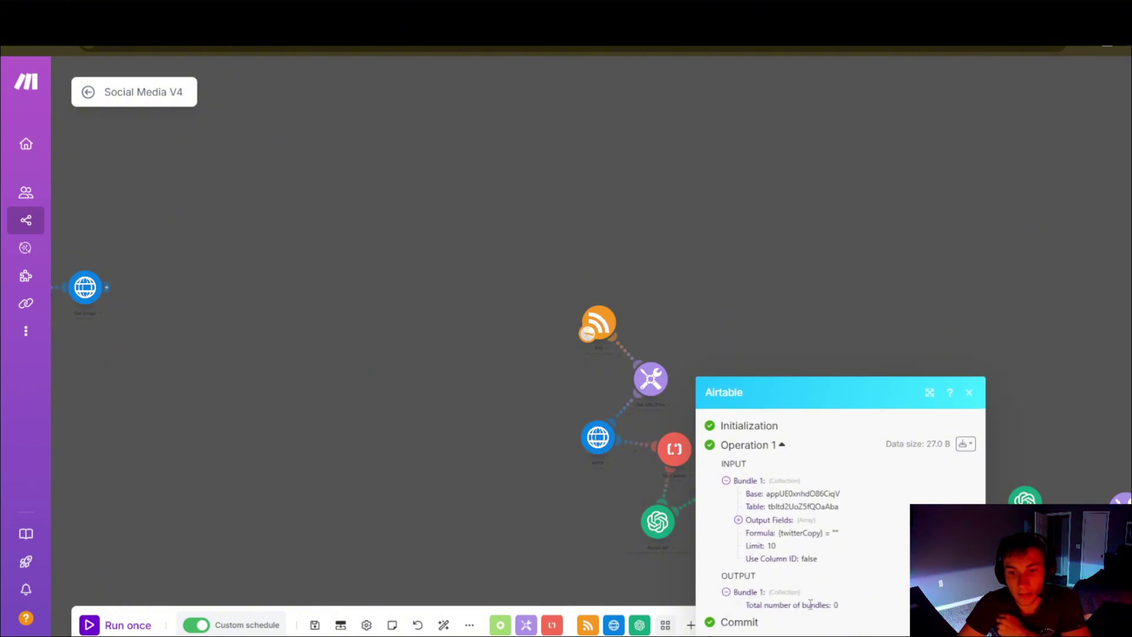
{"action": "left_click_drag", "start_coordinate": [838, 605], "coordinate": [780, 607]}
{"action": "left_click", "coordinate": [741, 315]}
Step: Switch to the Socials base in Airtable and add an empty record at the end of Table 1
{"action": "key", "text": "ctrl+Tab"}
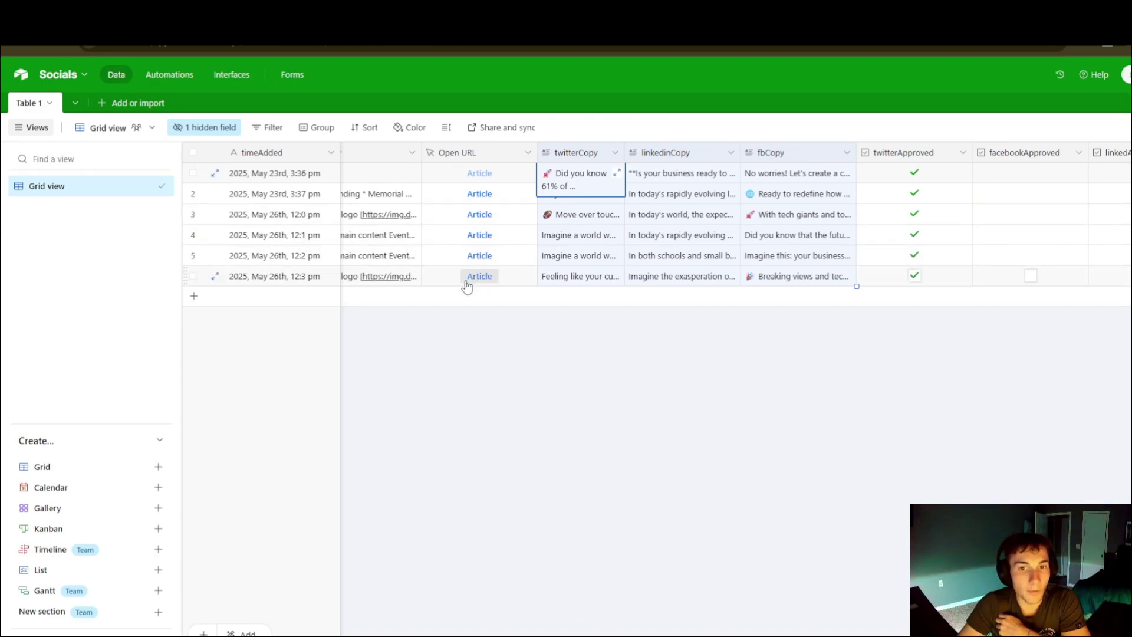
{"action": "left_click", "coordinate": [851, 295]}
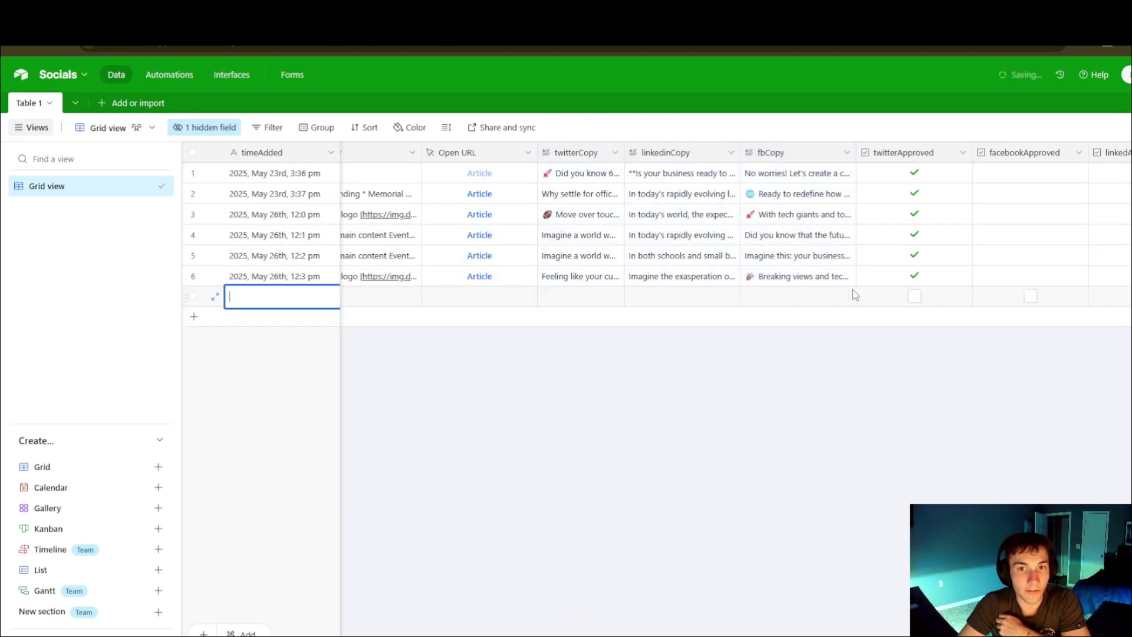
{"action": "left_click", "coordinate": [426, 328]}
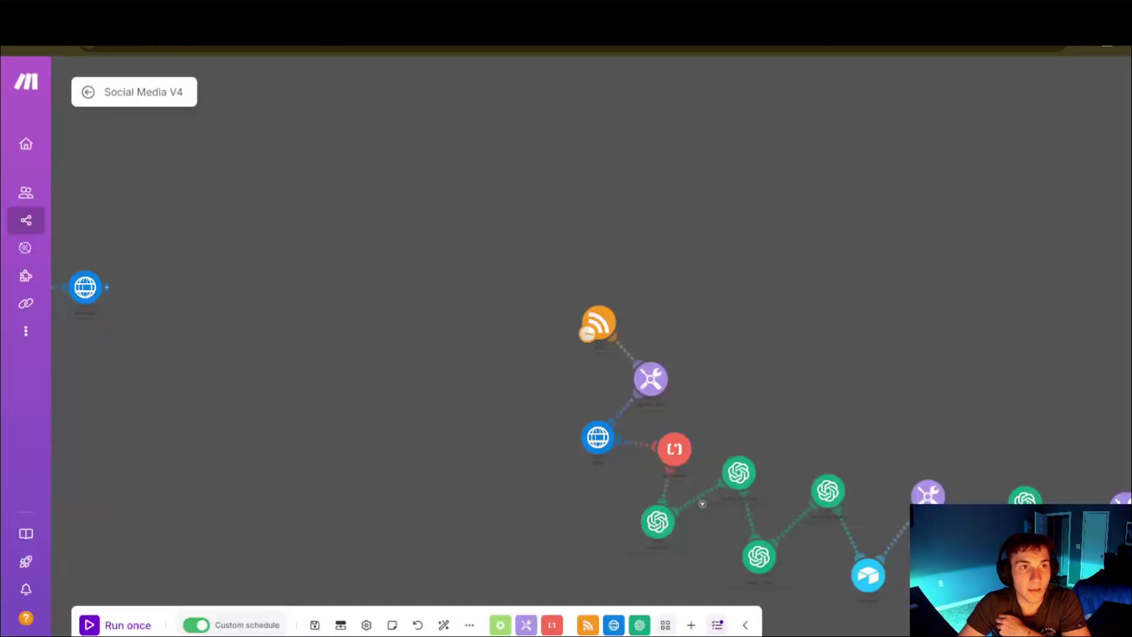
Step: Return to the Make scenario and look over the chain of modules from Tools through to the final Airtable update
{"action": "key", "text": "ctrl+shift+Tab"}
{"action": "scroll", "coordinate": [598, 546], "scroll_direction": "up", "scroll_amount": 3}
{"action": "scroll", "coordinate": [489, 83], "scroll_direction": "right", "scroll_amount": 15}
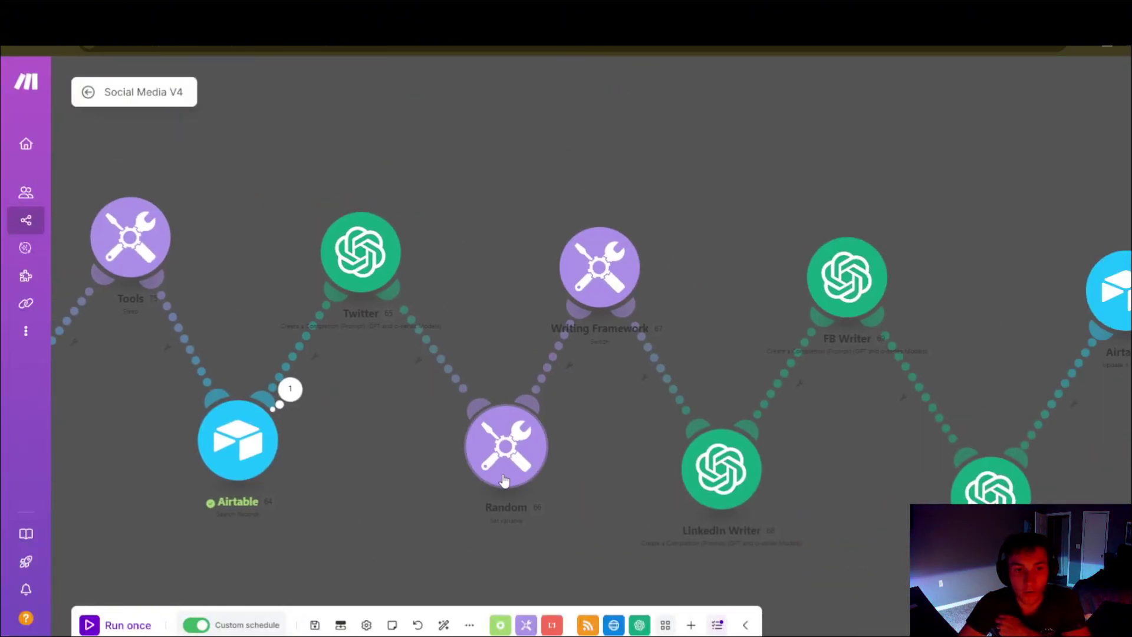
{"action": "scroll", "coordinate": [491, 240], "scroll_direction": "up", "scroll_amount": 1}
{"action": "left_click_drag", "start_coordinate": [417, 339], "coordinate": [524, 372]}
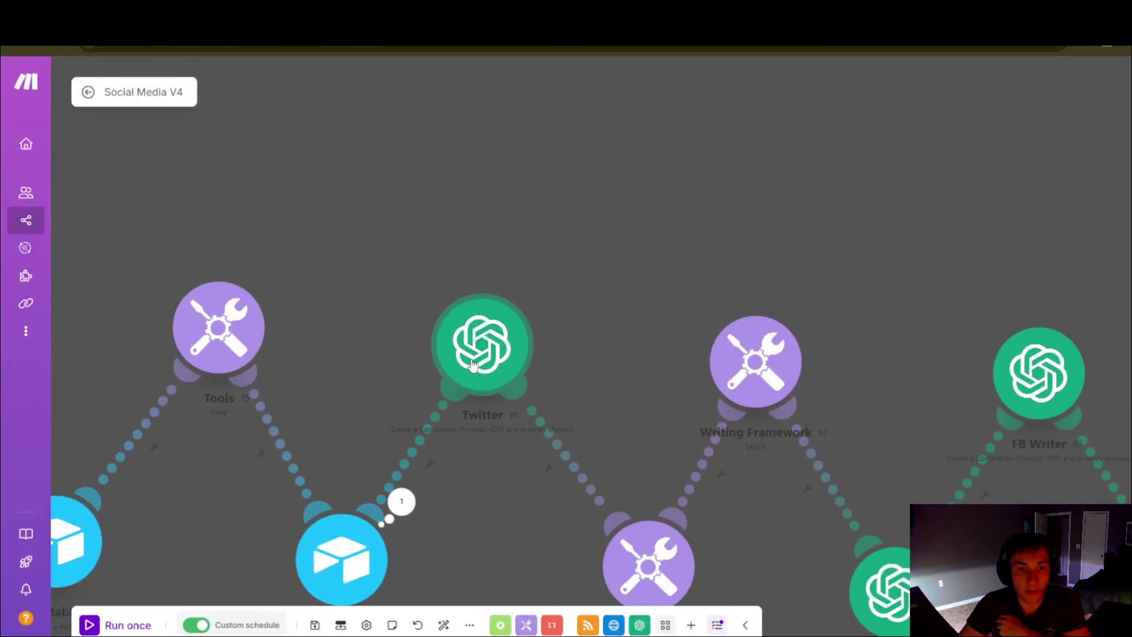
{"action": "scroll", "coordinate": [560, 504], "scroll_direction": "down", "scroll_amount": 3}
{"action": "scroll", "coordinate": [455, 316], "scroll_direction": "right", "scroll_amount": 5}
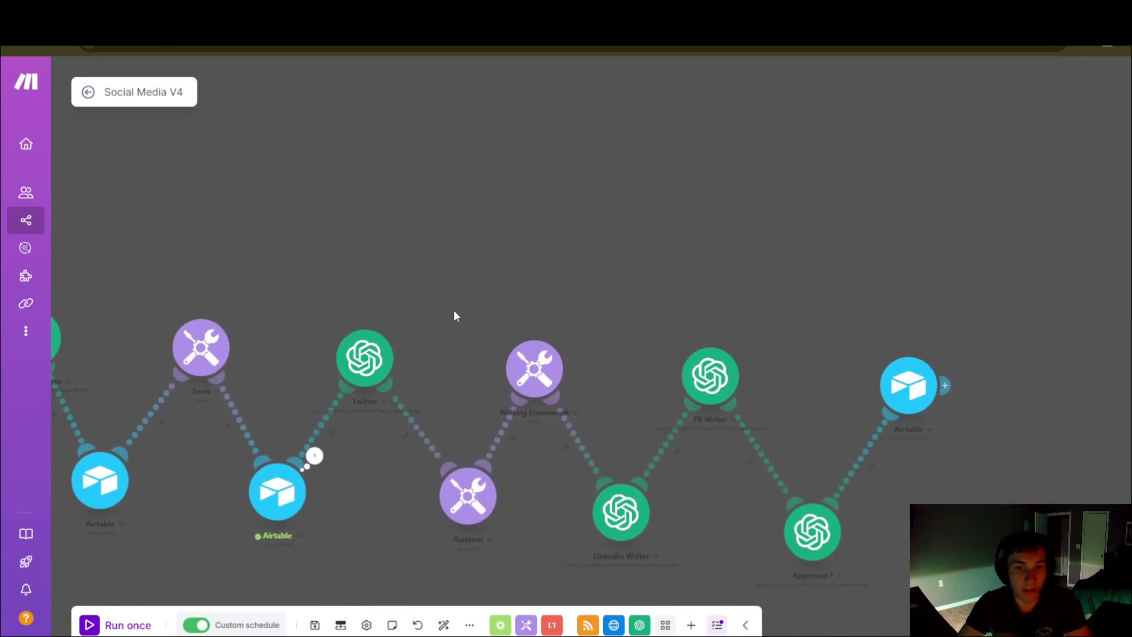
{"action": "scroll", "coordinate": [472, 442], "scroll_direction": "down", "scroll_amount": 2}
{"action": "left_click_drag", "start_coordinate": [355, 300], "coordinate": [760, 588]}
Step: Open the Twitter OpenAI module and read its system prompt and the user prompt in Message 2
{"action": "left_click", "coordinate": [388, 379]}
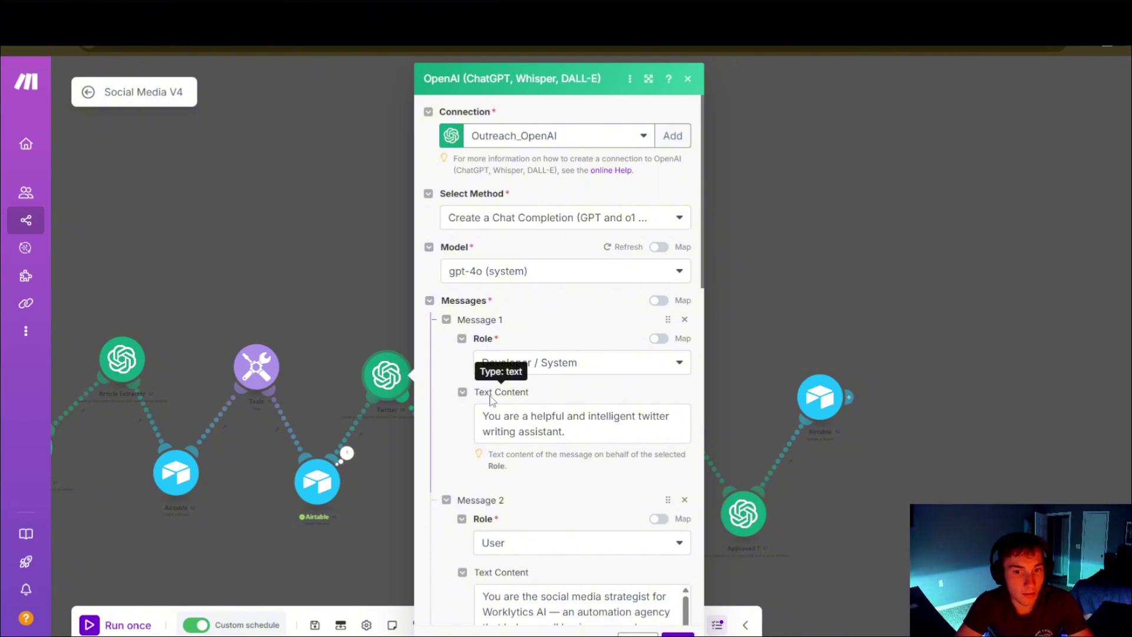
{"action": "triple_click", "coordinate": [564, 417]}
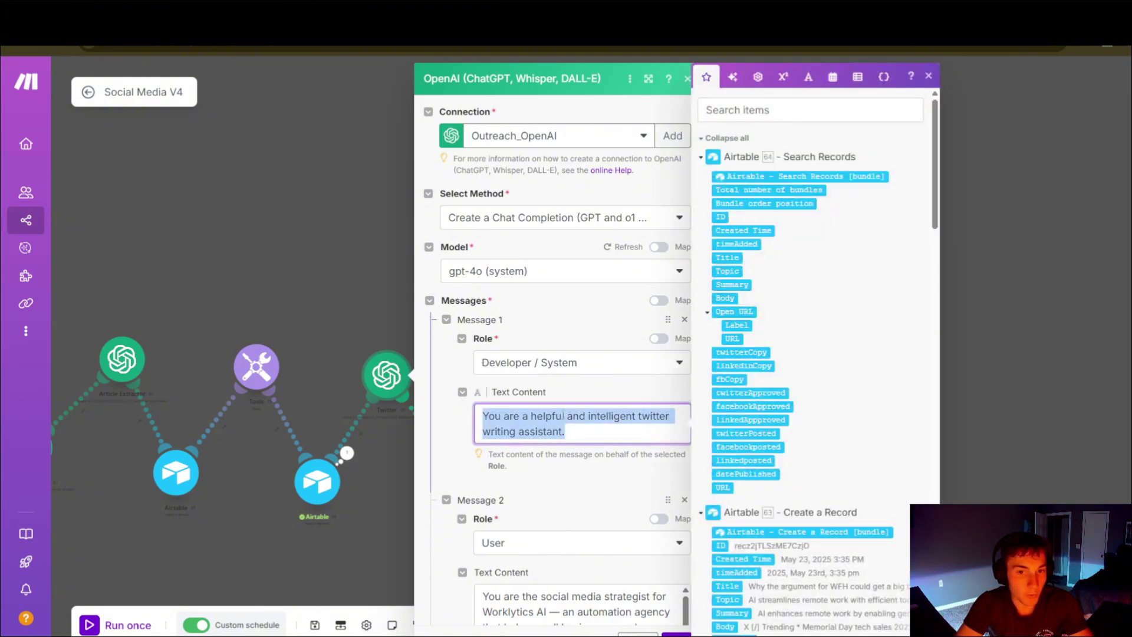
{"action": "scroll", "coordinate": [517, 494], "scroll_direction": "down", "scroll_amount": 3}
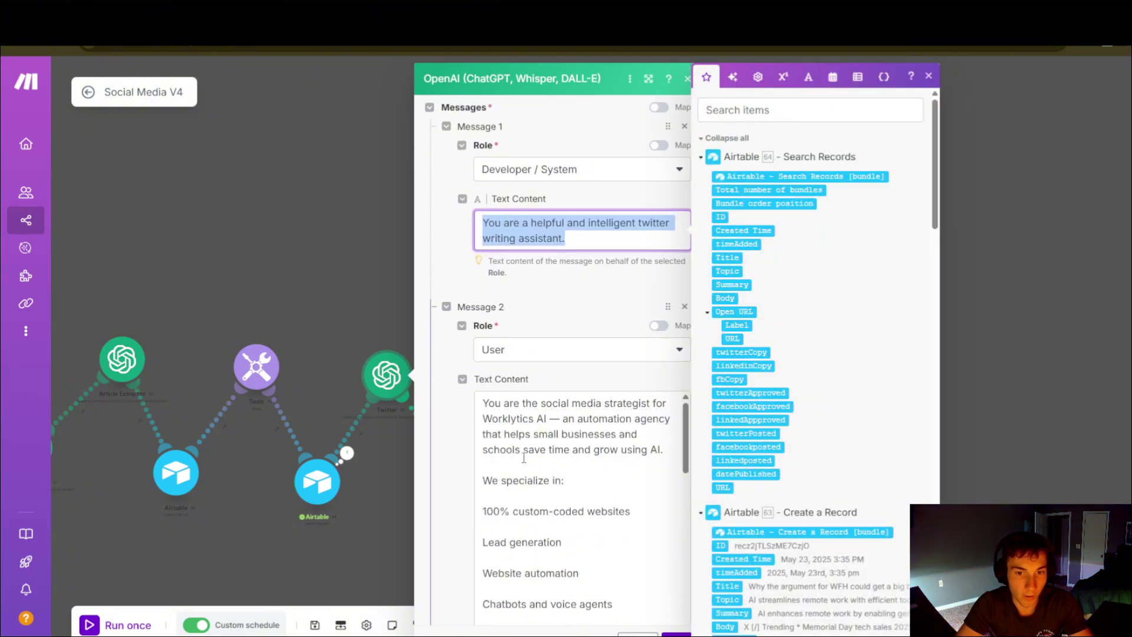
{"action": "scroll", "coordinate": [475, 450], "scroll_direction": "down", "scroll_amount": 2}
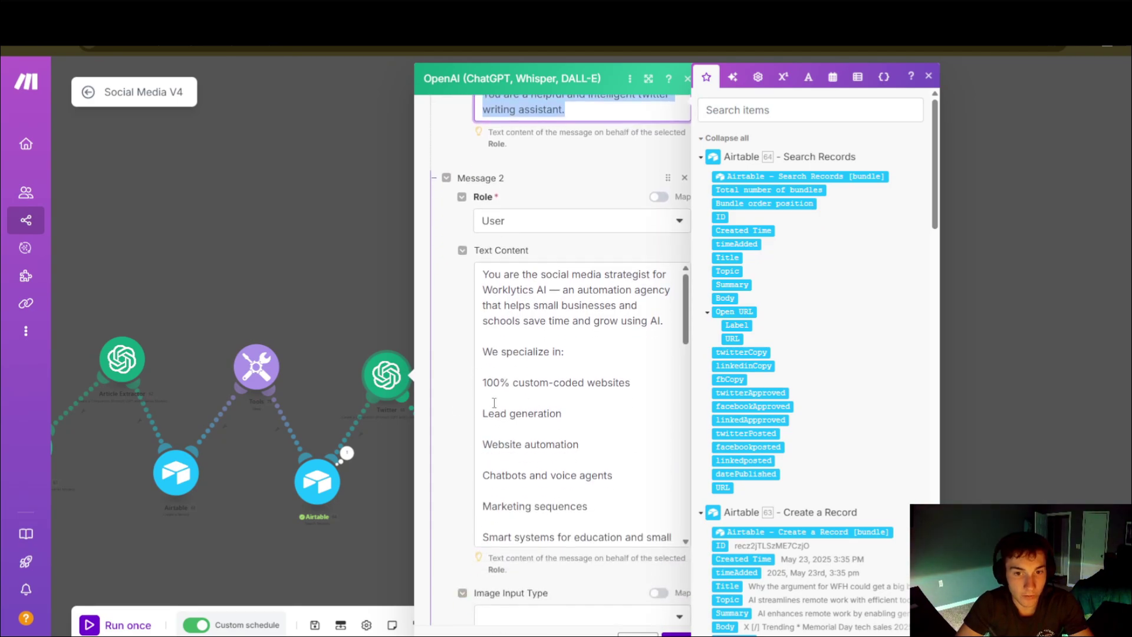
{"action": "left_click_drag", "start_coordinate": [486, 282], "coordinate": [658, 468]}
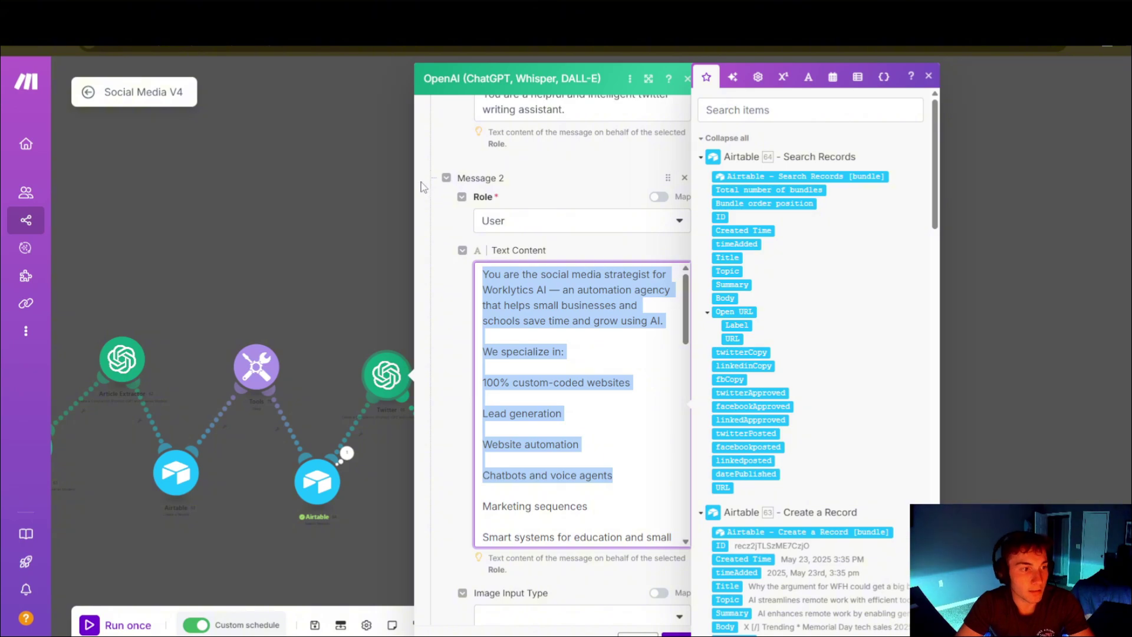
{"action": "left_click", "coordinate": [340, 124]}
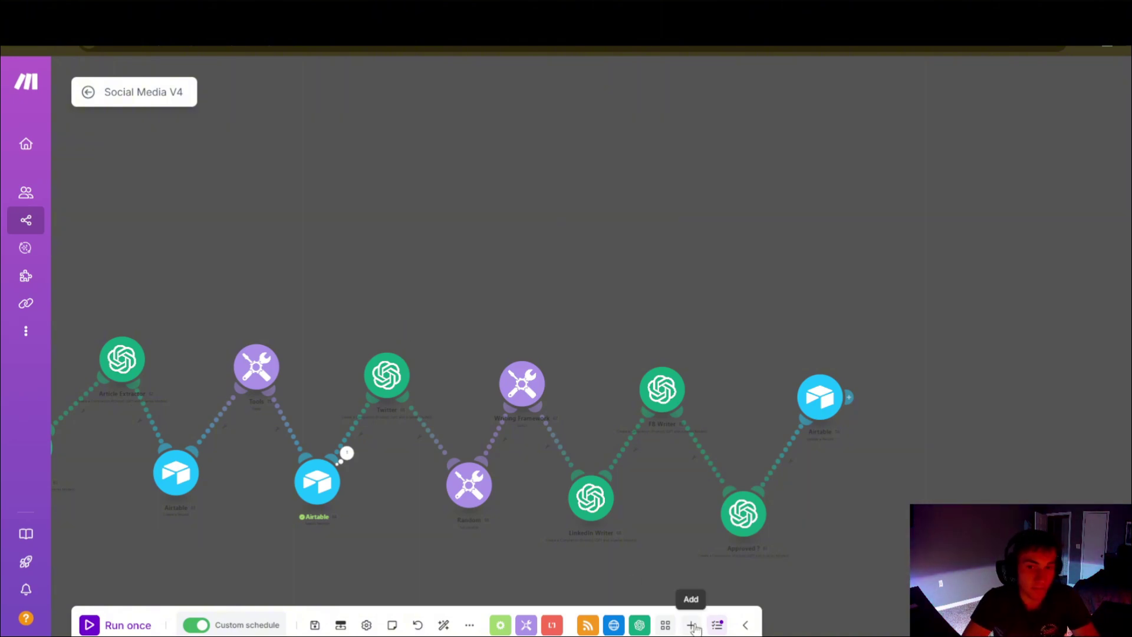
Step: Move the Random module slightly closer to the Airtable Search Records module on the scenario canvas
{"action": "left_click_drag", "start_coordinate": [670, 483], "coordinate": [856, 551]}
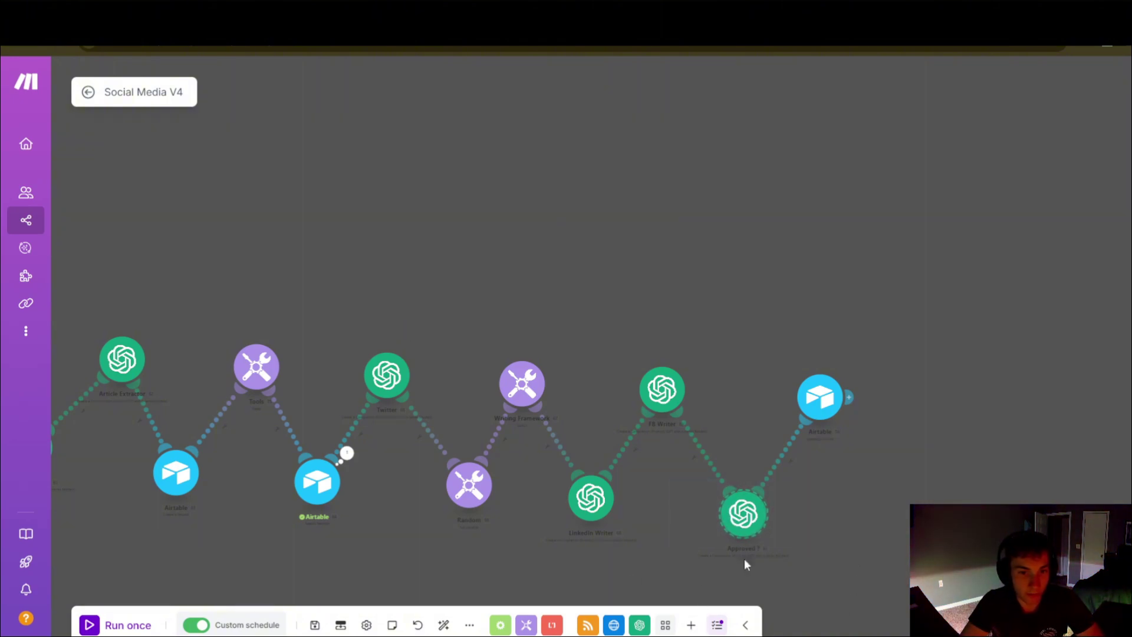
{"action": "scroll", "coordinate": [493, 296], "scroll_direction": "down", "scroll_amount": 2}
{"action": "scroll", "coordinate": [472, 430], "scroll_direction": "up", "scroll_amount": 5}
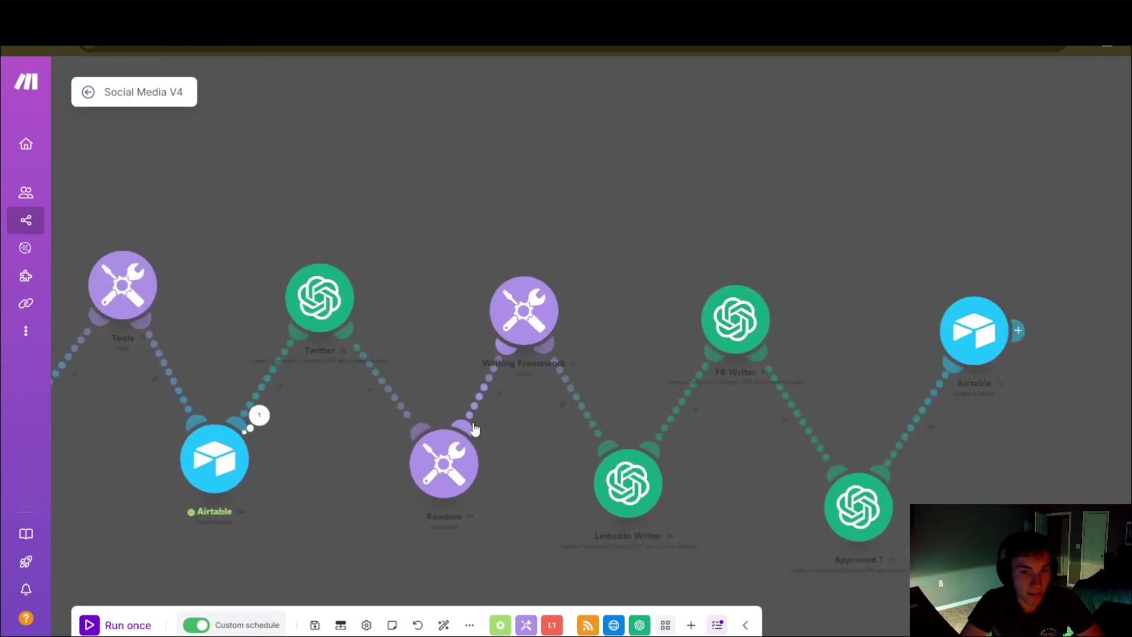
{"action": "left_click_drag", "start_coordinate": [441, 445], "coordinate": [409, 445]}
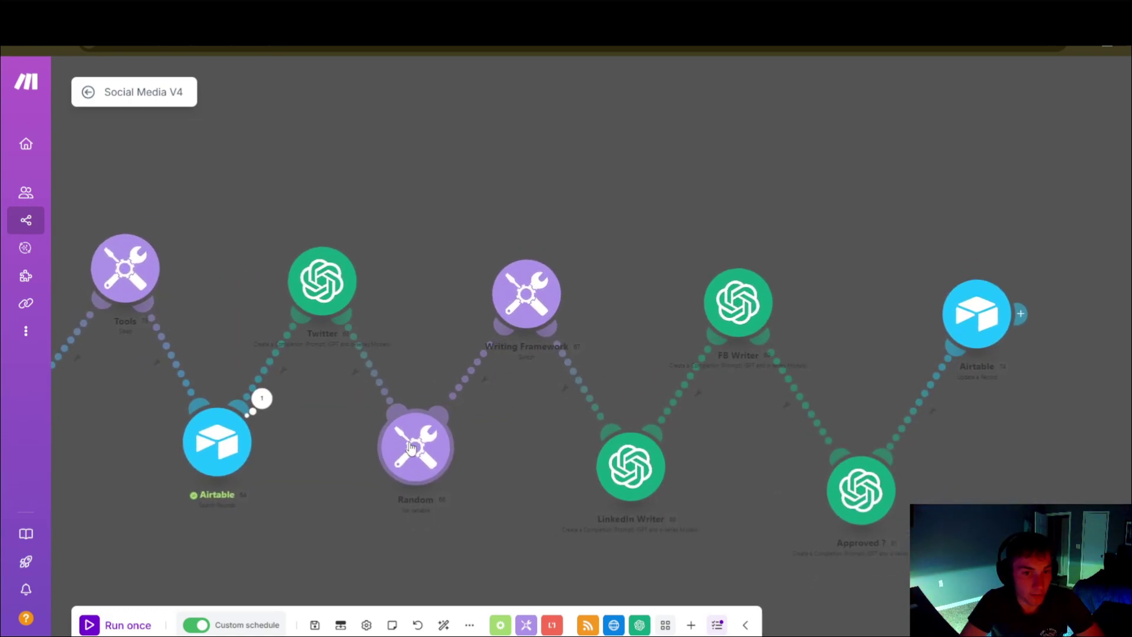
{"action": "left_click_drag", "start_coordinate": [402, 336], "coordinate": [436, 340]}
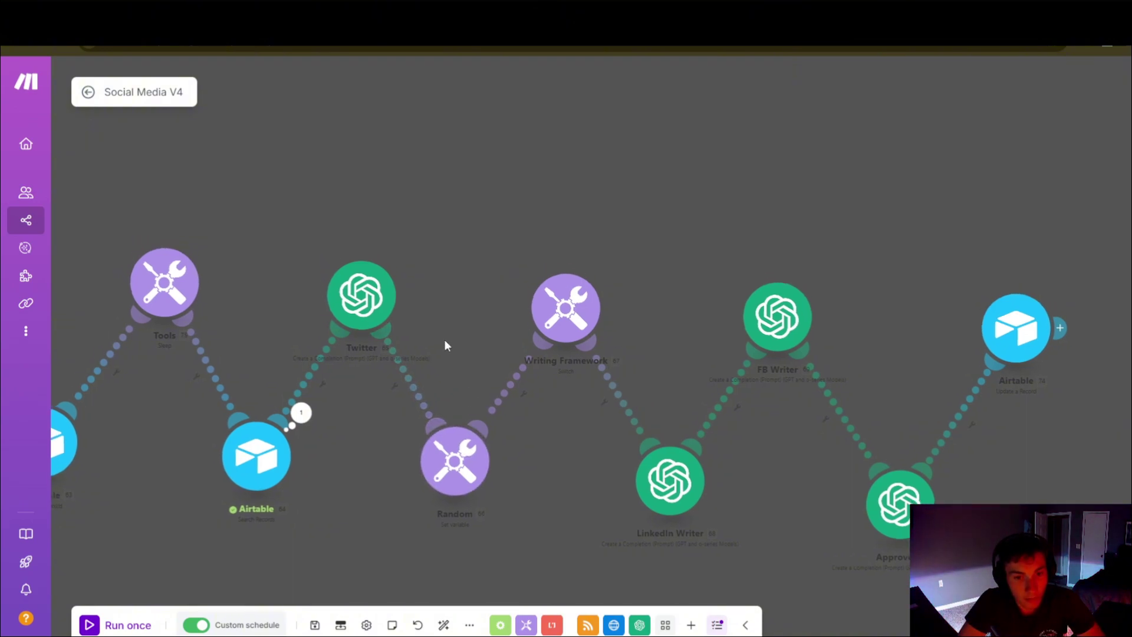
{"action": "scroll", "coordinate": [444, 340], "scroll_direction": "up", "scroll_amount": 2}
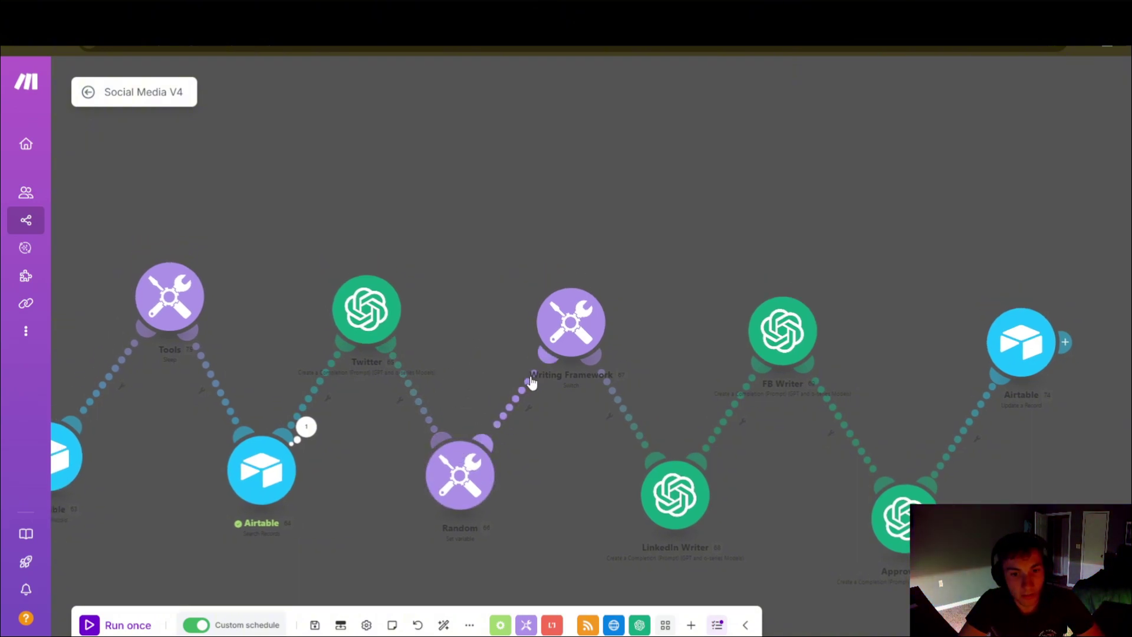
{"action": "left_click_drag", "start_coordinate": [439, 242], "coordinate": [427, 221]}
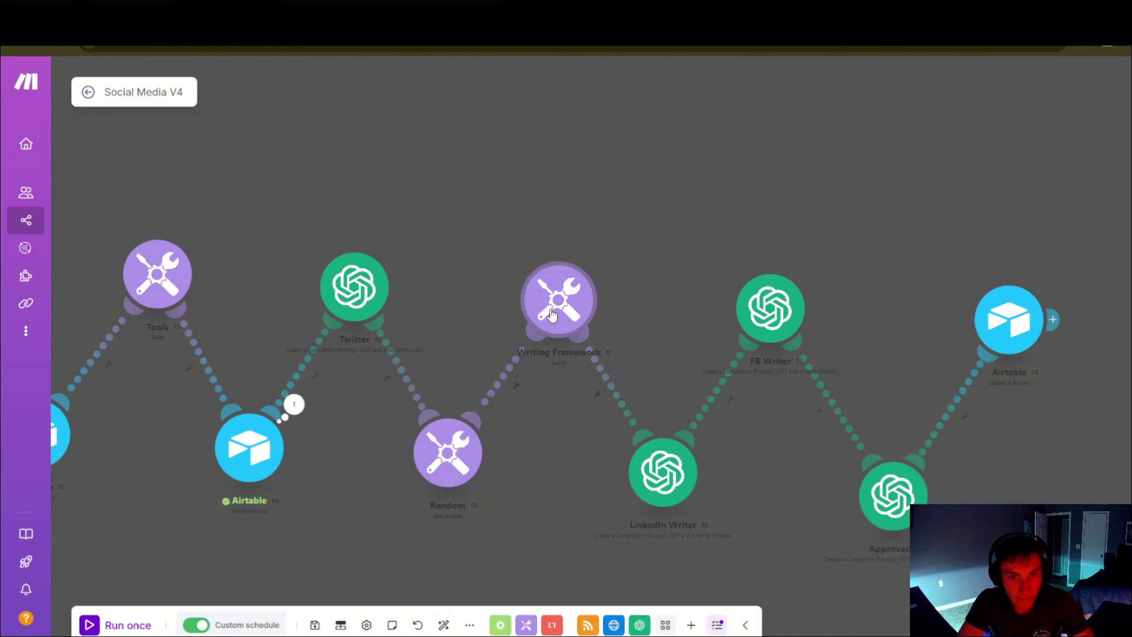
Step: Check the Random module's variable name and value, and read the Writing Framework module's switch cases and Else output
{"action": "left_click", "coordinate": [447, 450]}
{"action": "double_click", "coordinate": [516, 436]}
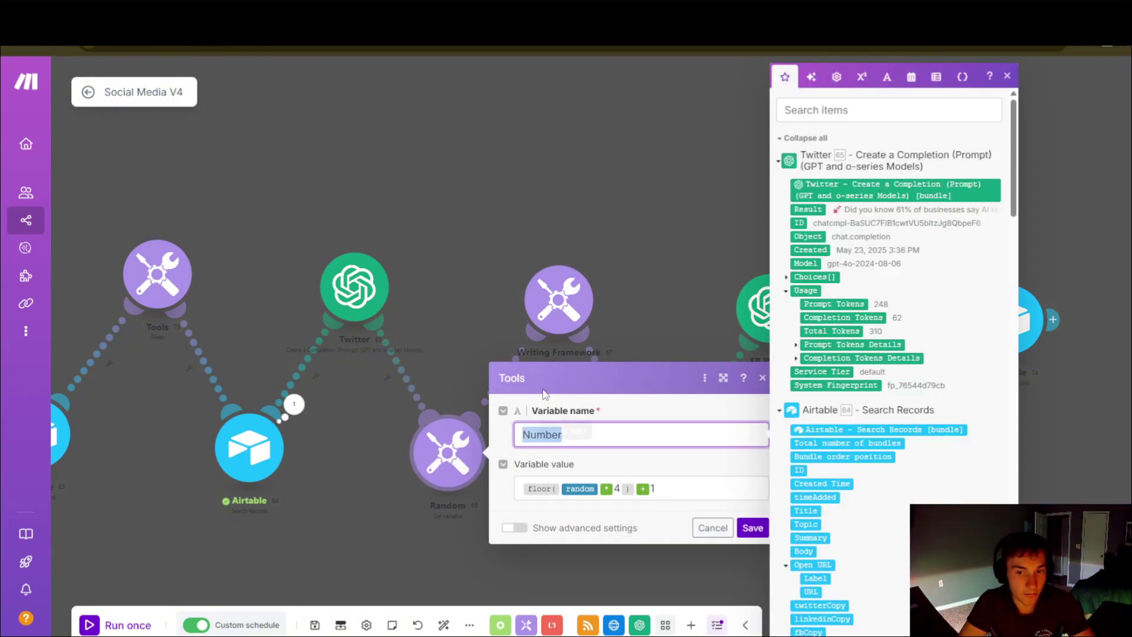
{"action": "left_click", "coordinate": [554, 294]}
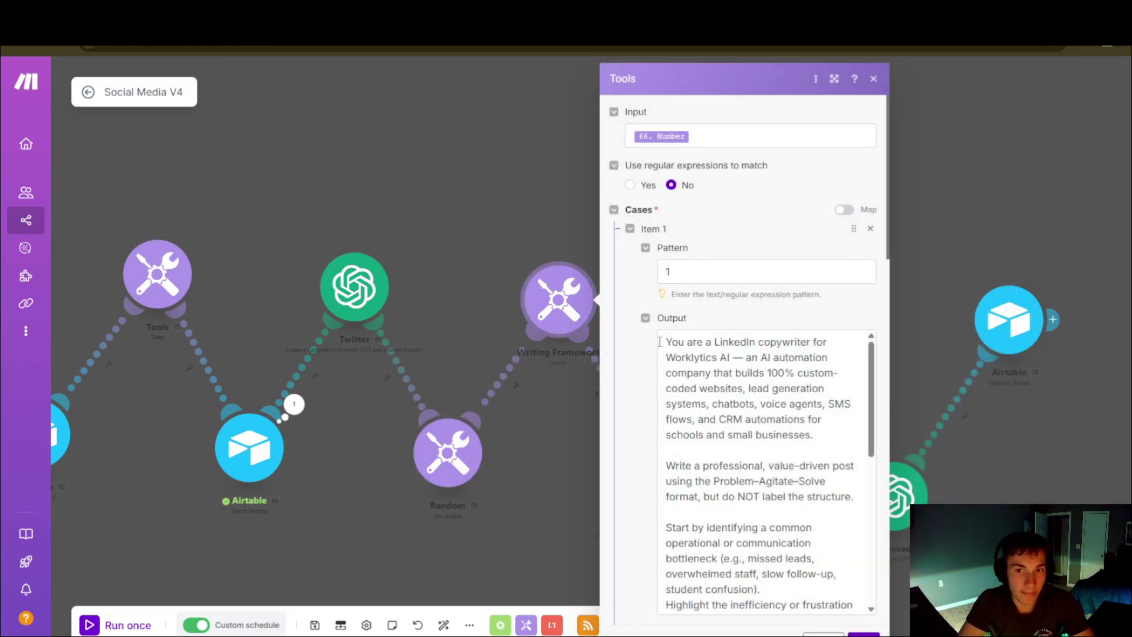
{"action": "scroll", "coordinate": [660, 342], "scroll_direction": "down", "scroll_amount": 10}
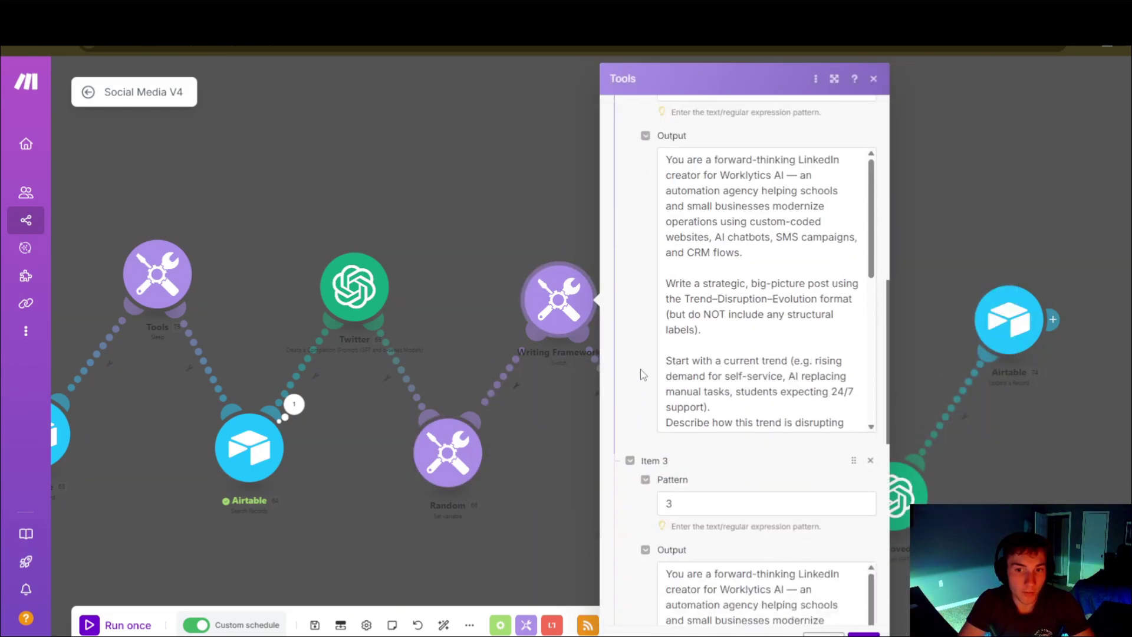
{"action": "scroll", "coordinate": [642, 375], "scroll_direction": "down", "scroll_amount": 10}
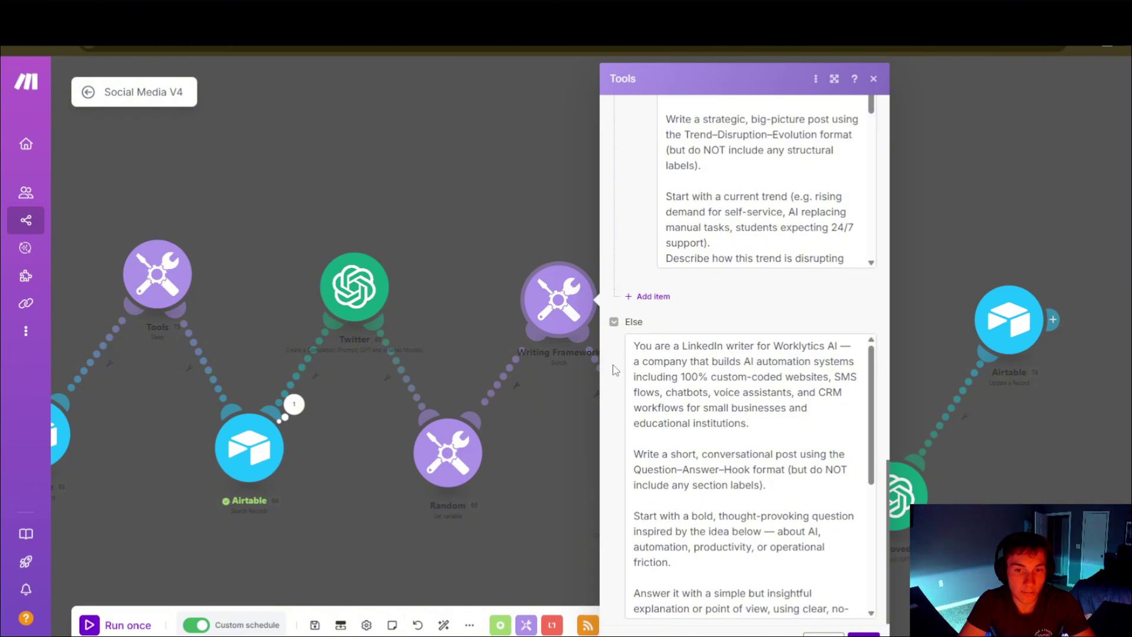
{"action": "scroll", "coordinate": [616, 365], "scroll_direction": "up", "scroll_amount": 15}
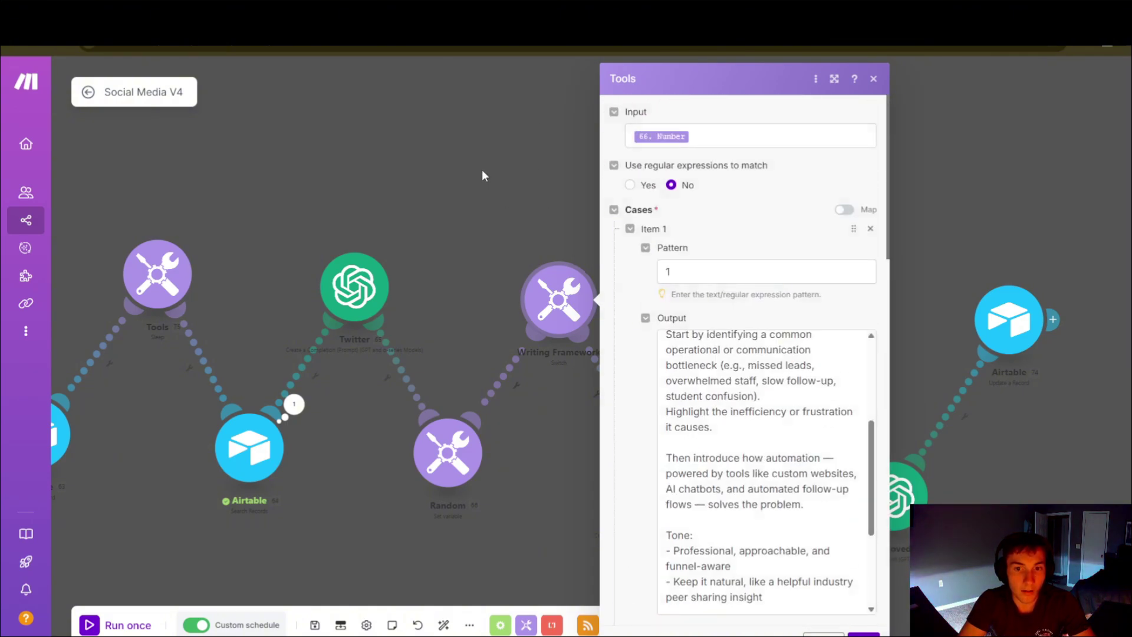
{"action": "left_click", "coordinate": [482, 175]}
Step: Open the LinkedIn Writer module and examine its system prompt and the mapped text content of Message 2
{"action": "left_click", "coordinate": [637, 384]}
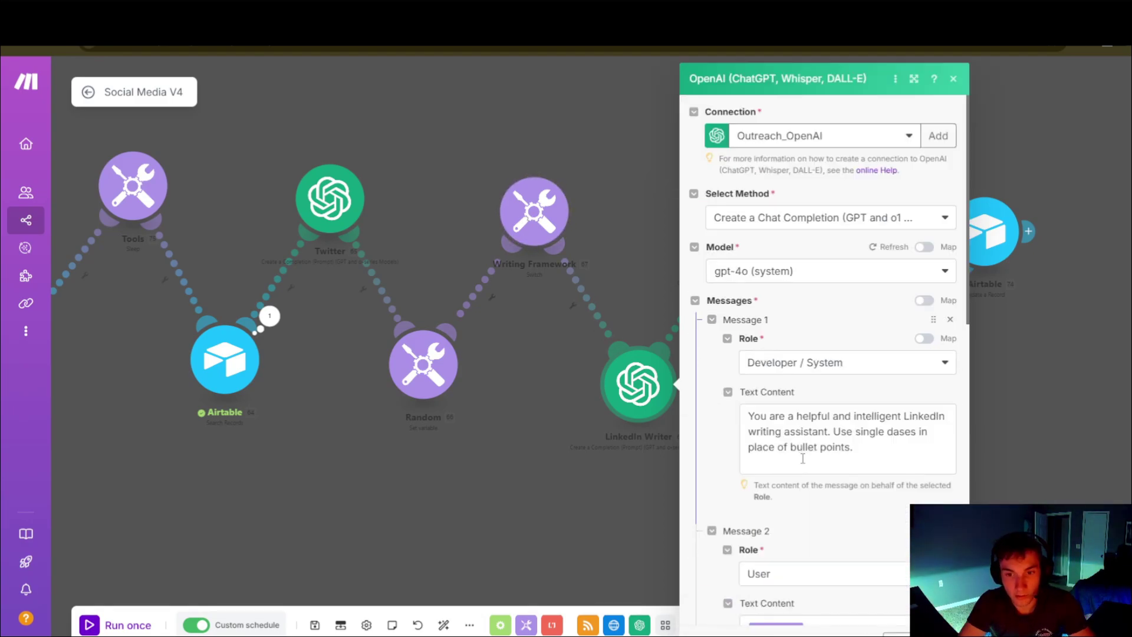
{"action": "scroll", "coordinate": [802, 458], "scroll_direction": "down", "scroll_amount": 3}
{"action": "left_click_drag", "start_coordinate": [861, 303], "coordinate": [795, 288]}
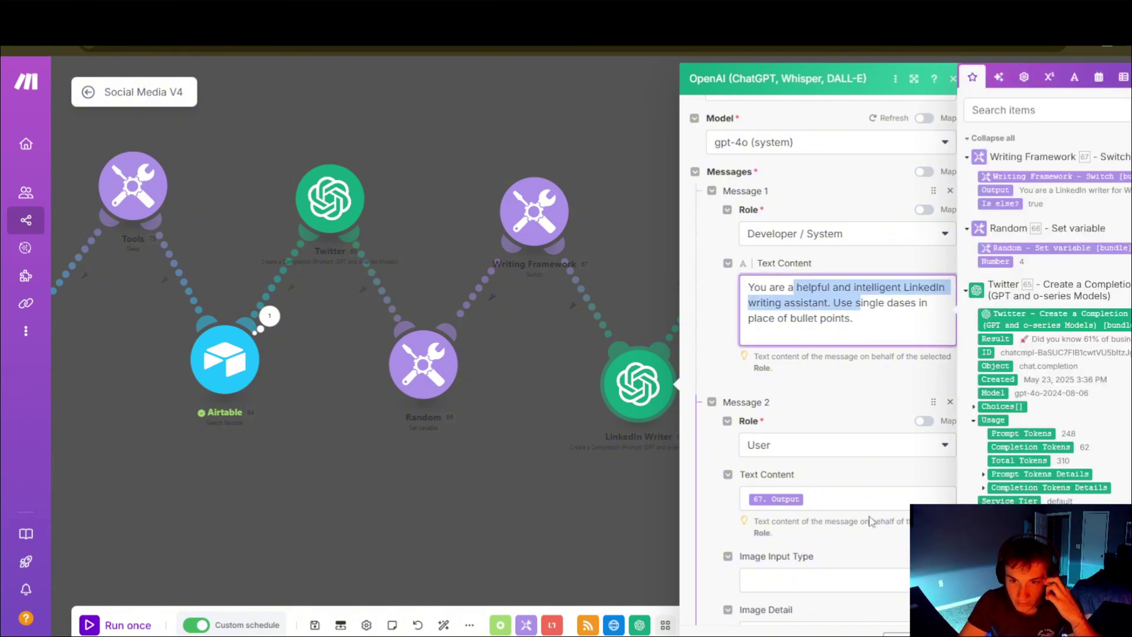
Step: Highlight the mapped Writing Framework output in the LinkedIn Writer's Message 2 and close the module settings
{"action": "left_click_drag", "start_coordinate": [849, 501], "coordinate": [738, 483]}
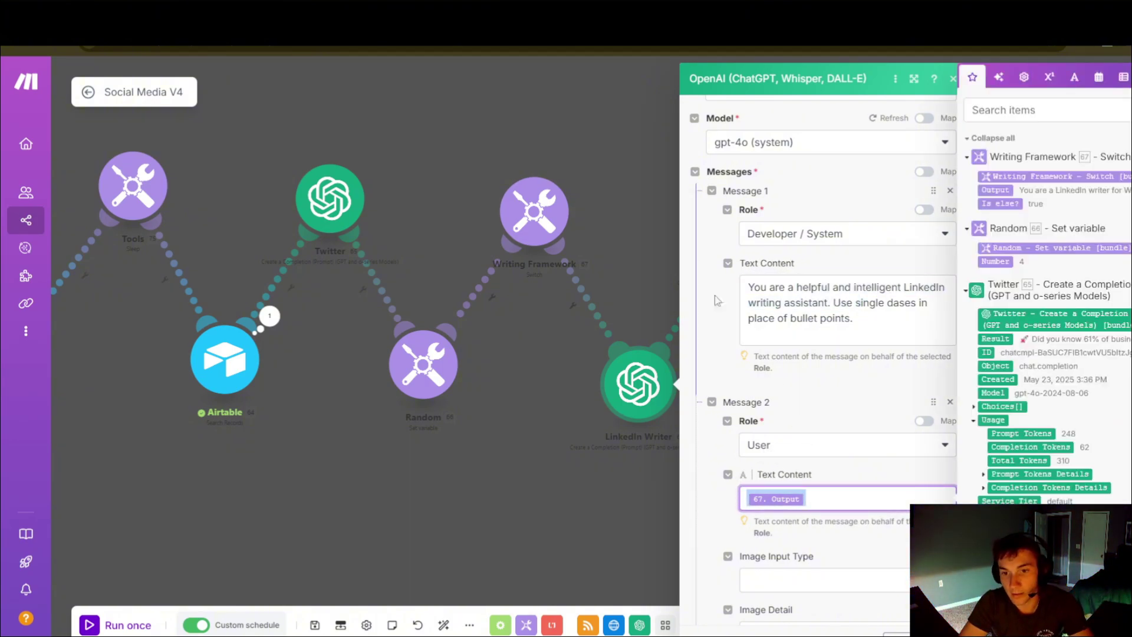
{"action": "left_click", "coordinate": [598, 204]}
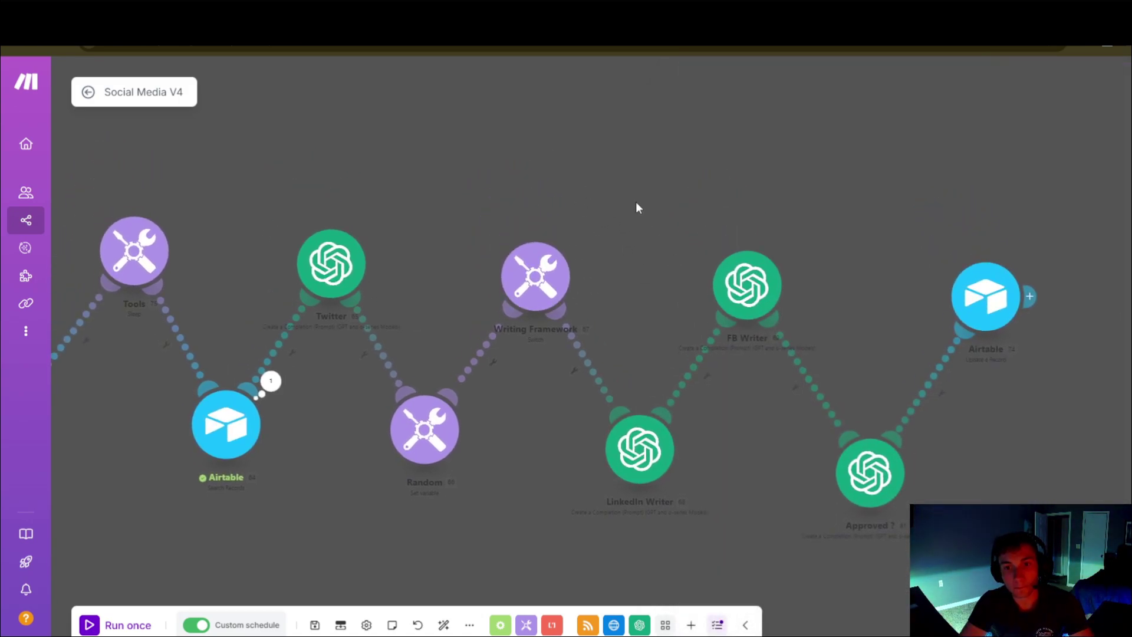
Step: Open the FB Writer module and read its system prompt and the Worklytics AI user prompt in Message 2
{"action": "left_click_drag", "start_coordinate": [636, 202], "coordinate": [513, 213]}
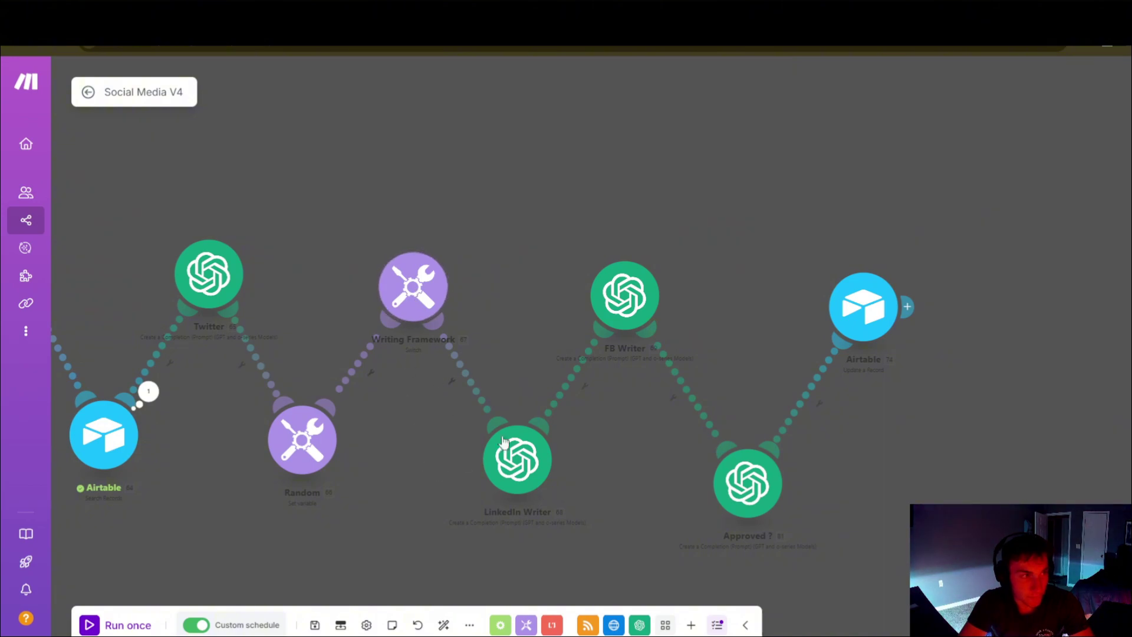
{"action": "left_click", "coordinate": [624, 295]}
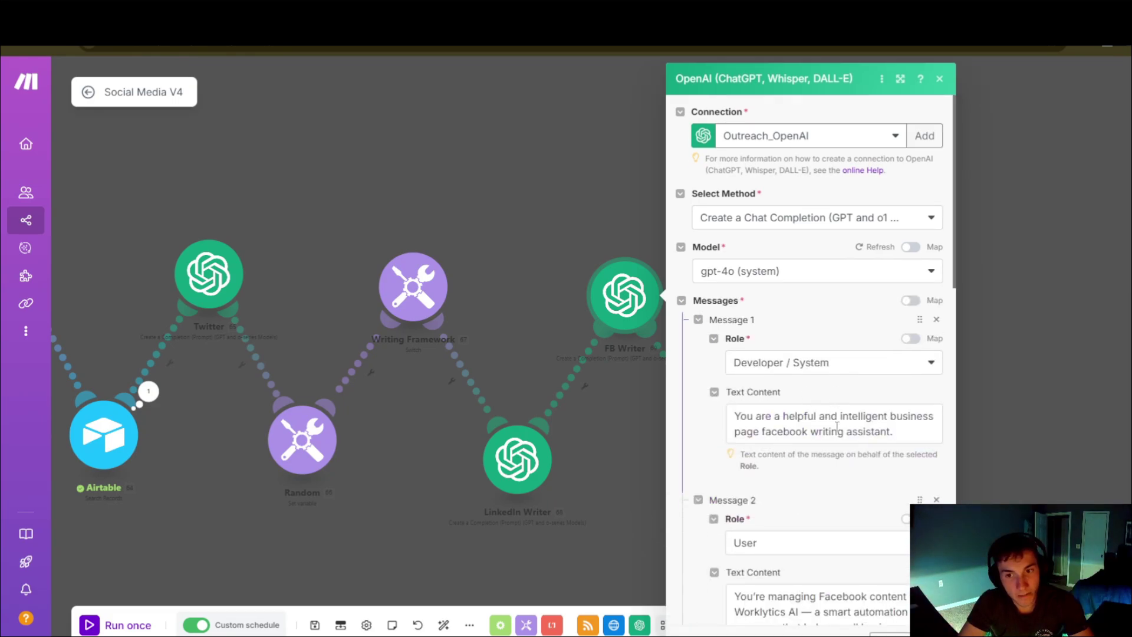
{"action": "scroll", "coordinate": [827, 407], "scroll_direction": "down", "scroll_amount": 5}
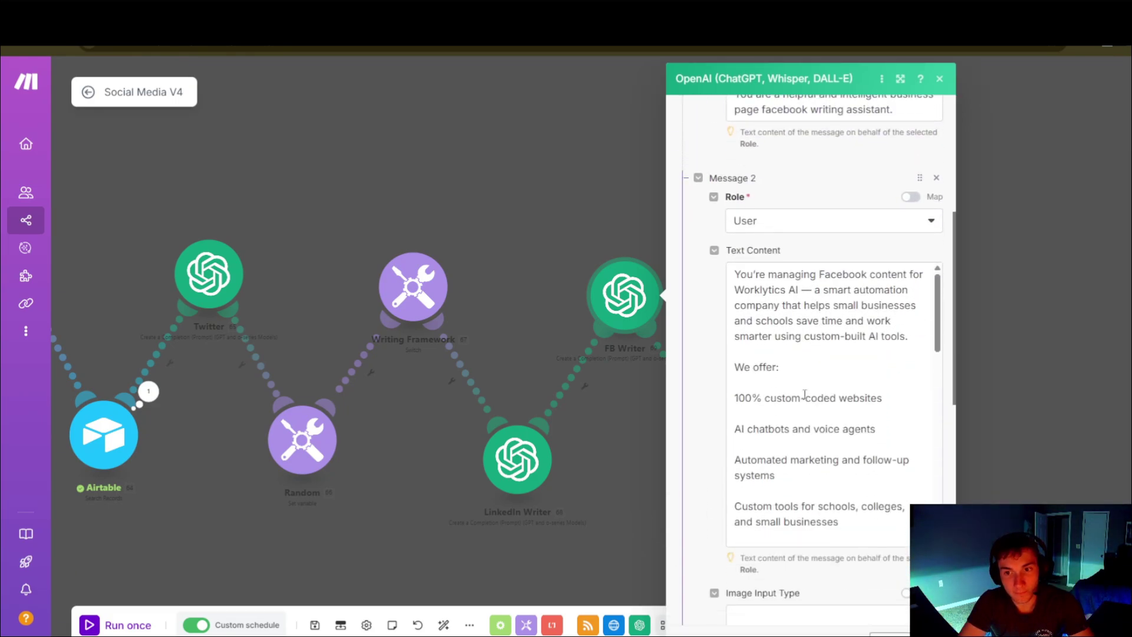
{"action": "left_click_drag", "start_coordinate": [732, 275], "coordinate": [925, 465]}
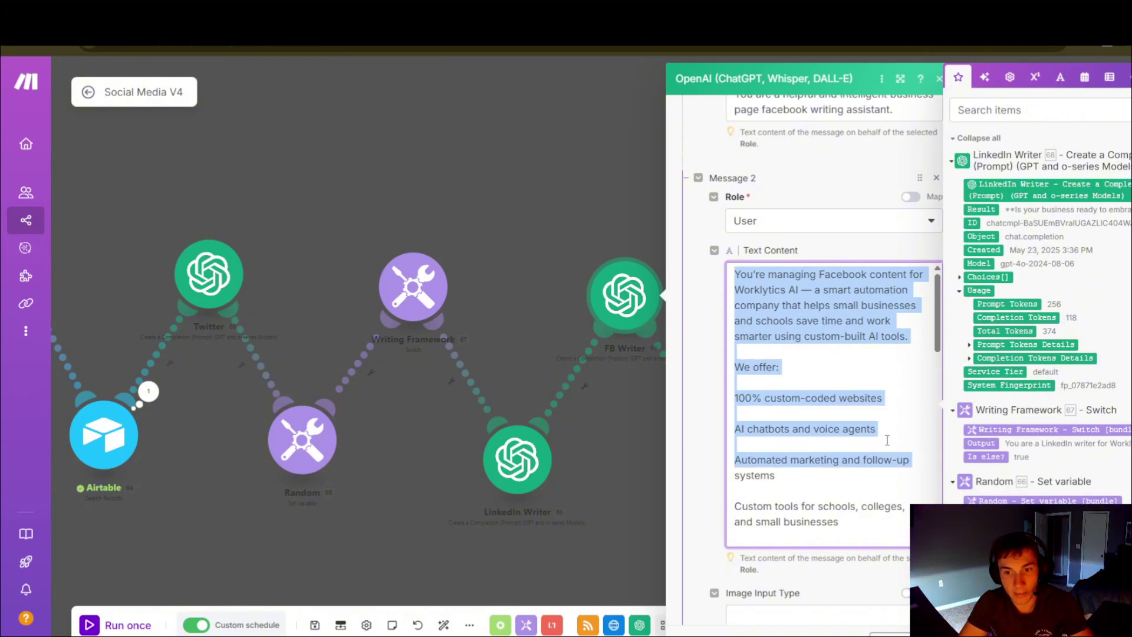
{"action": "left_click", "coordinate": [834, 393]}
{"action": "scroll", "coordinate": [833, 393], "scroll_direction": "down", "scroll_amount": 2}
{"action": "scroll", "coordinate": [833, 394], "scroll_direction": "up", "scroll_amount": 2}
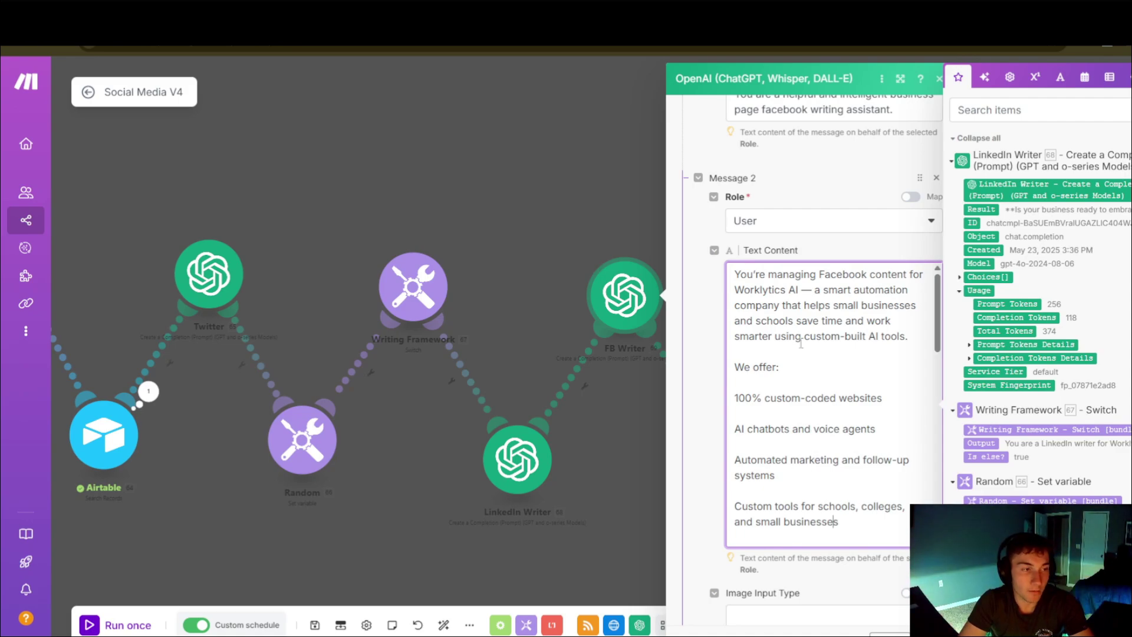
{"action": "left_click", "coordinate": [627, 241]}
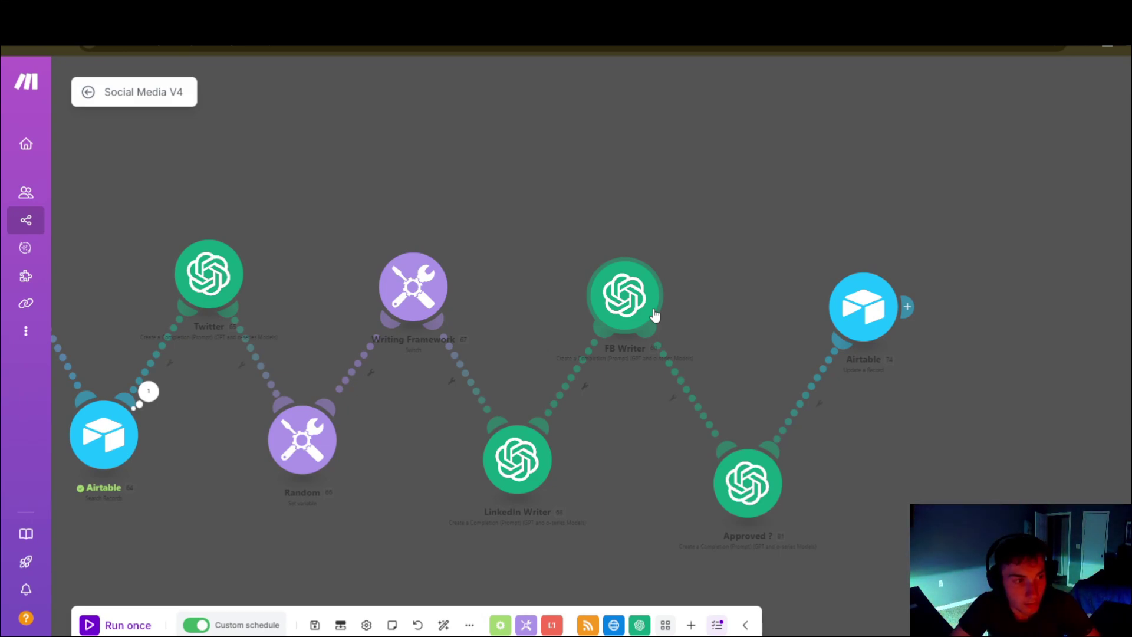
Step: Reopen the FB Writer module to review its Message 2 text content once more, and close it
{"action": "left_click", "coordinate": [624, 300]}
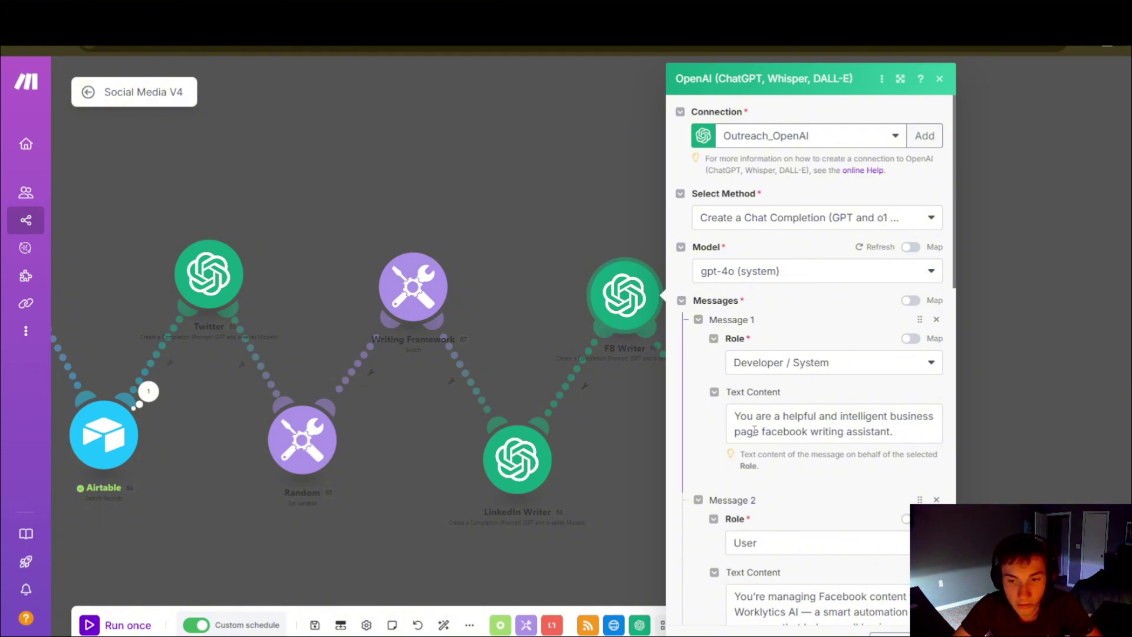
{"action": "scroll", "coordinate": [754, 430], "scroll_direction": "down", "scroll_amount": 1}
{"action": "scroll", "coordinate": [814, 413], "scroll_direction": "down", "scroll_amount": 10}
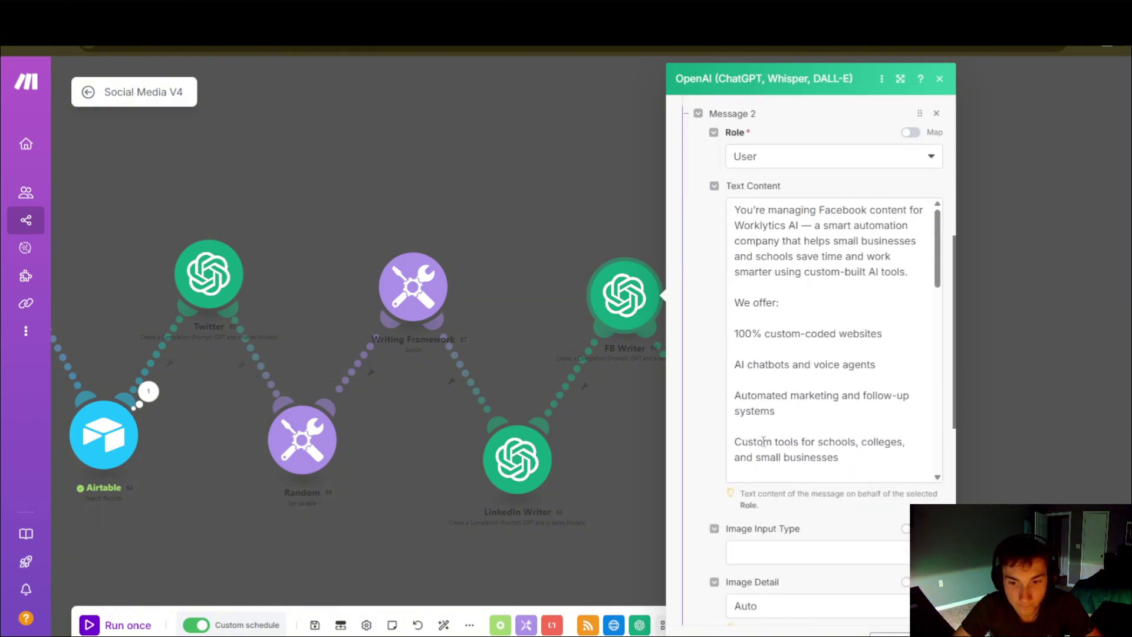
{"action": "left_click", "coordinate": [616, 142]}
Step: Open the Approved ? OpenAI module and read the opening of its brand quality reviewer system prompt
{"action": "left_click_drag", "start_coordinate": [774, 227], "coordinate": [722, 131]}
{"action": "left_click", "coordinate": [695, 380]}
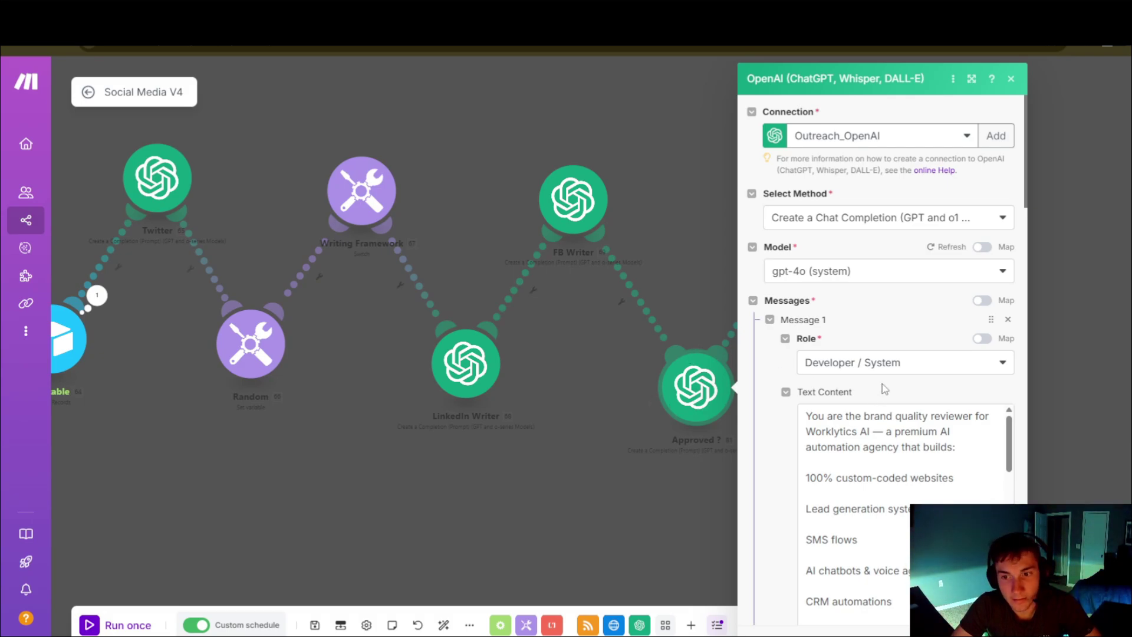
{"action": "scroll", "coordinate": [783, 415], "scroll_direction": "down", "scroll_amount": 2}
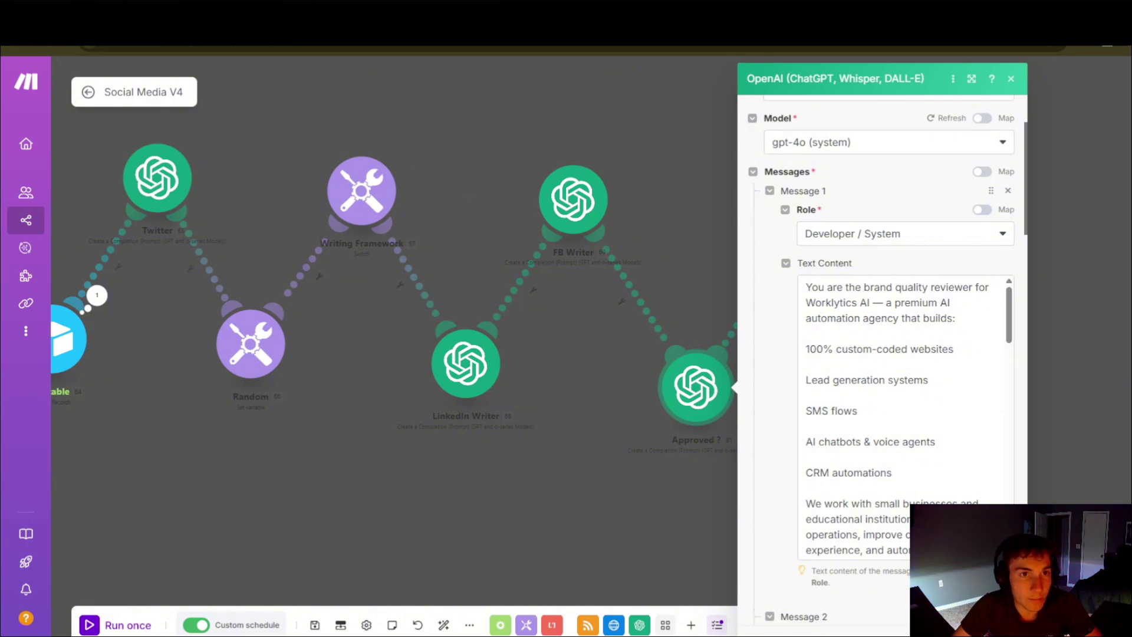
Step: Switch to the Airtable Socials table to check the copy and approval columns, and return to the Make scenario
{"action": "key", "text": "ctrl+Tab"}
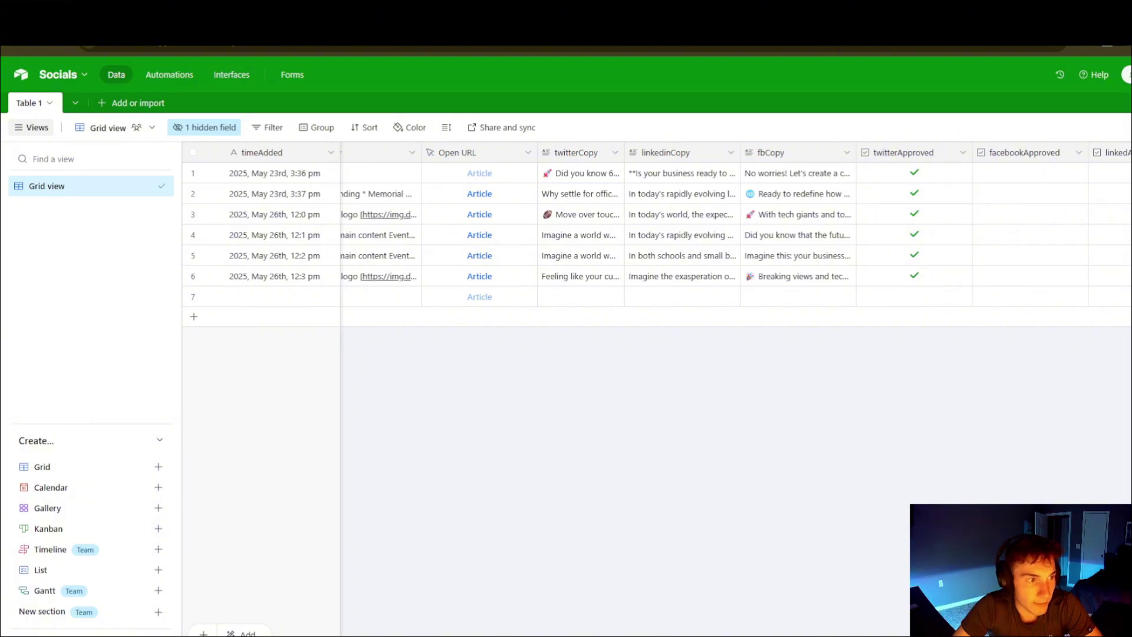
{"action": "key", "text": "ctrl+shift+Tab"}
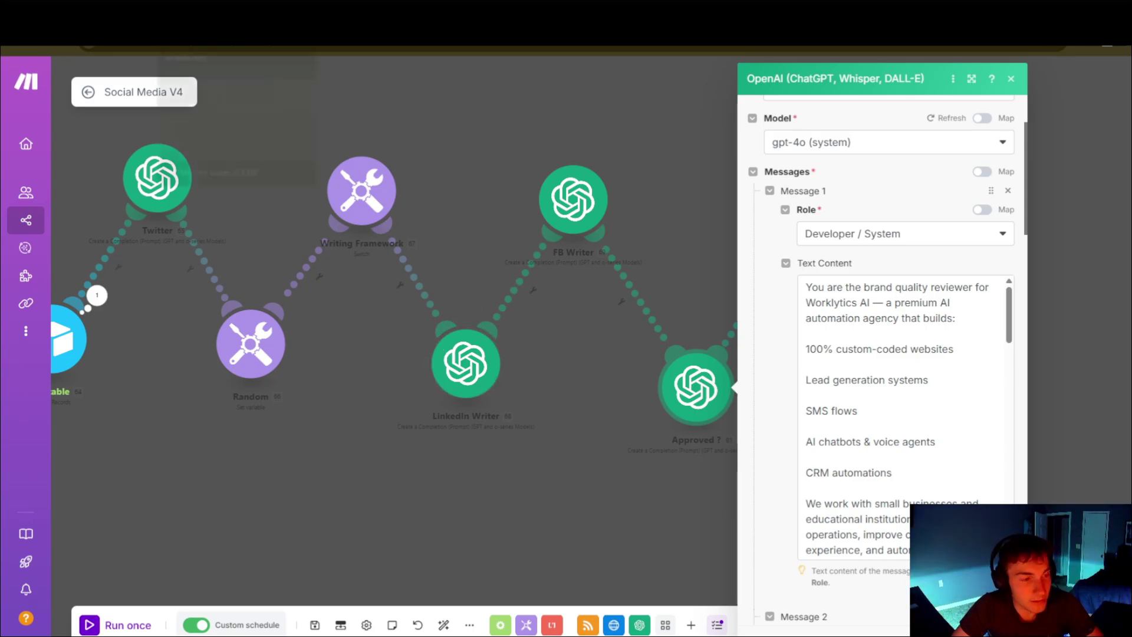
{"action": "key", "text": "ctrl+Tab"}
{"action": "key", "text": "ctrl+Tab"}
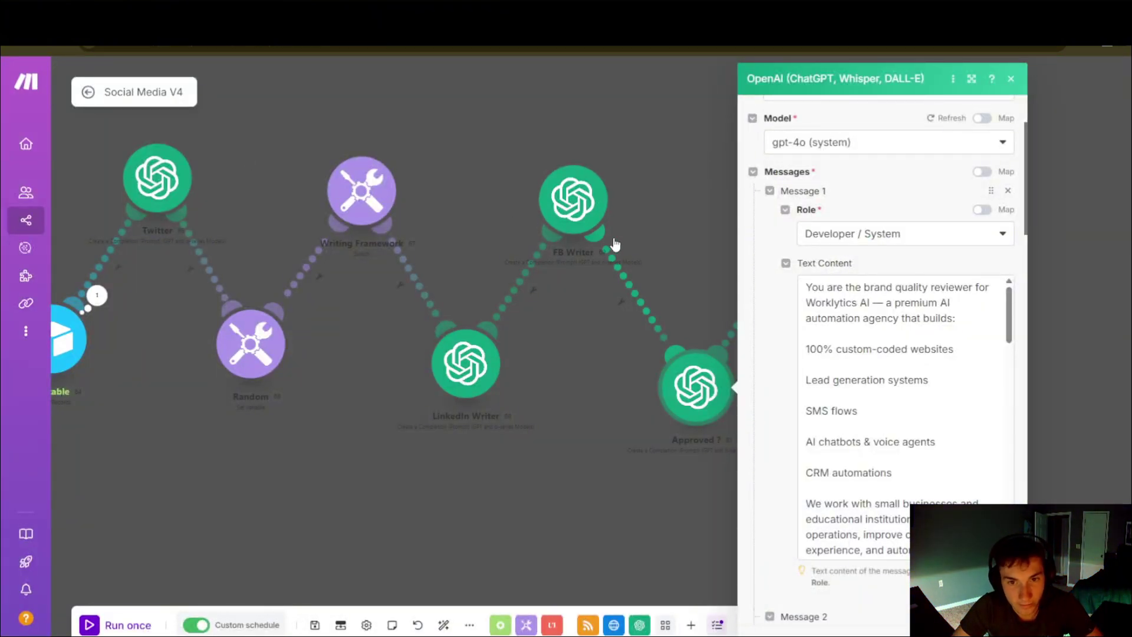
Step: Reopen the Approved ? module and read its system prompt through the post evaluation criteria, platform tones and brand rules
{"action": "left_click", "coordinate": [643, 180]}
{"action": "left_click", "coordinate": [660, 330]}
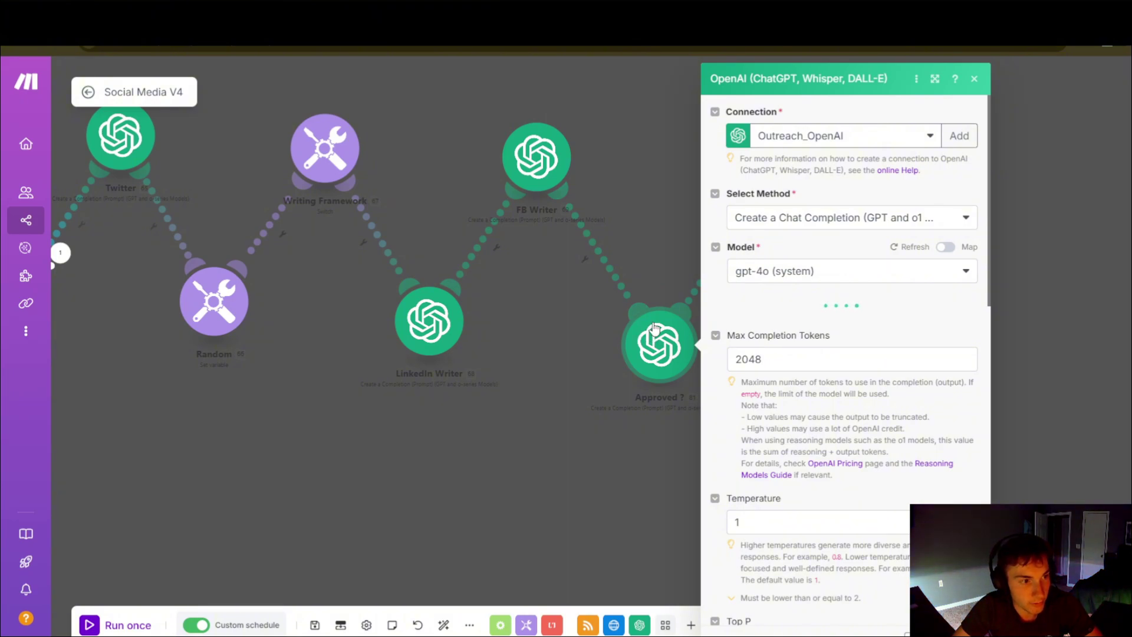
{"action": "scroll", "coordinate": [750, 457], "scroll_direction": "down", "scroll_amount": 3}
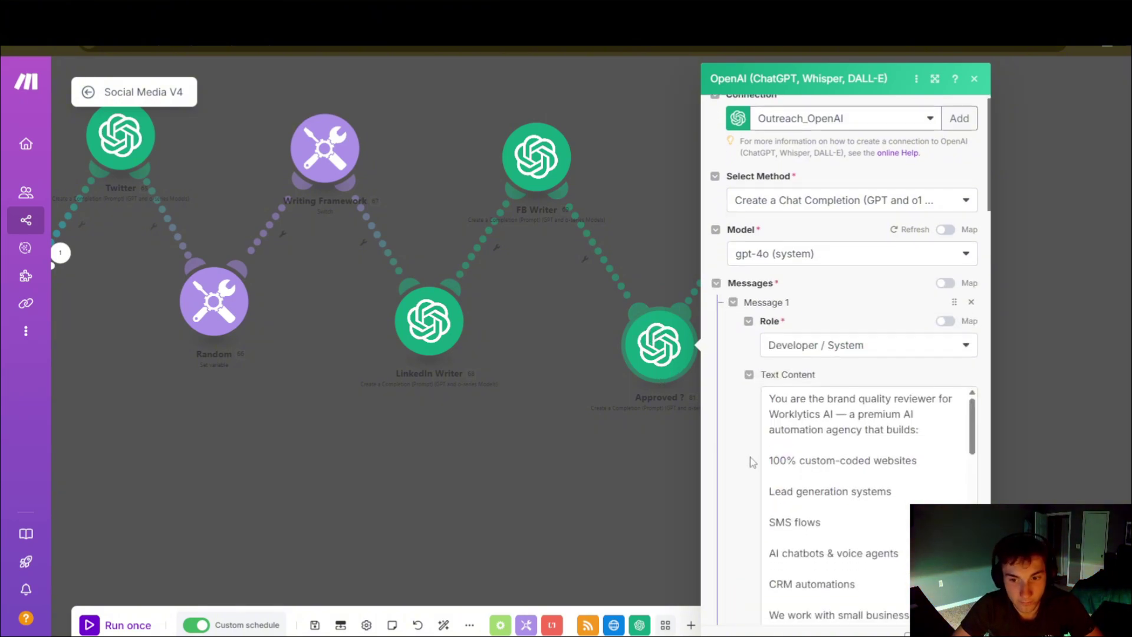
{"action": "scroll", "coordinate": [790, 395], "scroll_direction": "down", "scroll_amount": 3}
{"action": "scroll", "coordinate": [790, 394], "scroll_direction": "up", "scroll_amount": 3}
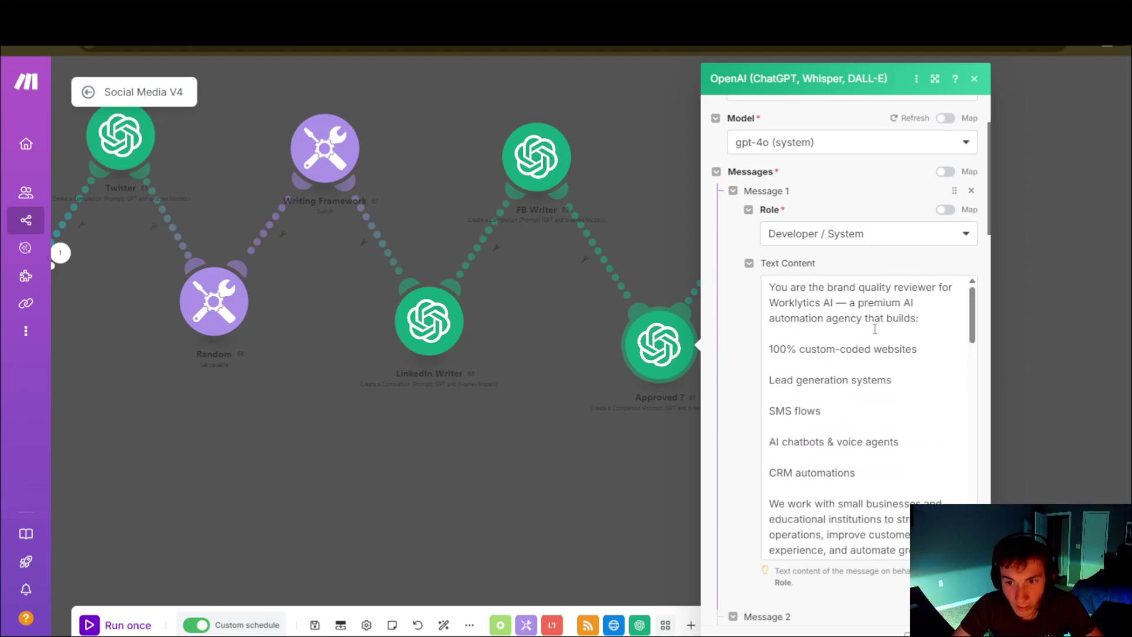
{"action": "mouse_move", "coordinate": [919, 318]}
{"action": "left_mouse_down"}
{"action": "mouse_move", "coordinate": [763, 275]}
{"action": "mouse_move", "coordinate": [920, 319]}
{"action": "left_mouse_up"}
{"action": "left_click", "coordinate": [767, 286]}
{"action": "left_click", "coordinate": [920, 319]}
{"action": "scroll", "coordinate": [906, 345], "scroll_direction": "down", "scroll_amount": 2}
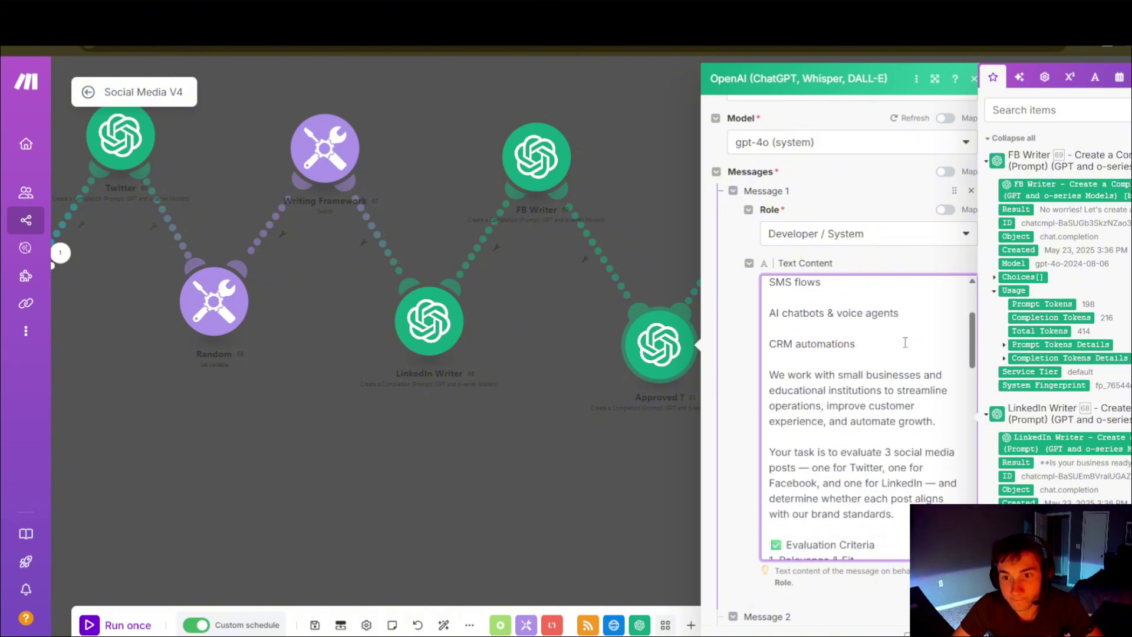
{"action": "scroll", "coordinate": [892, 388], "scroll_direction": "down", "scroll_amount": 6}
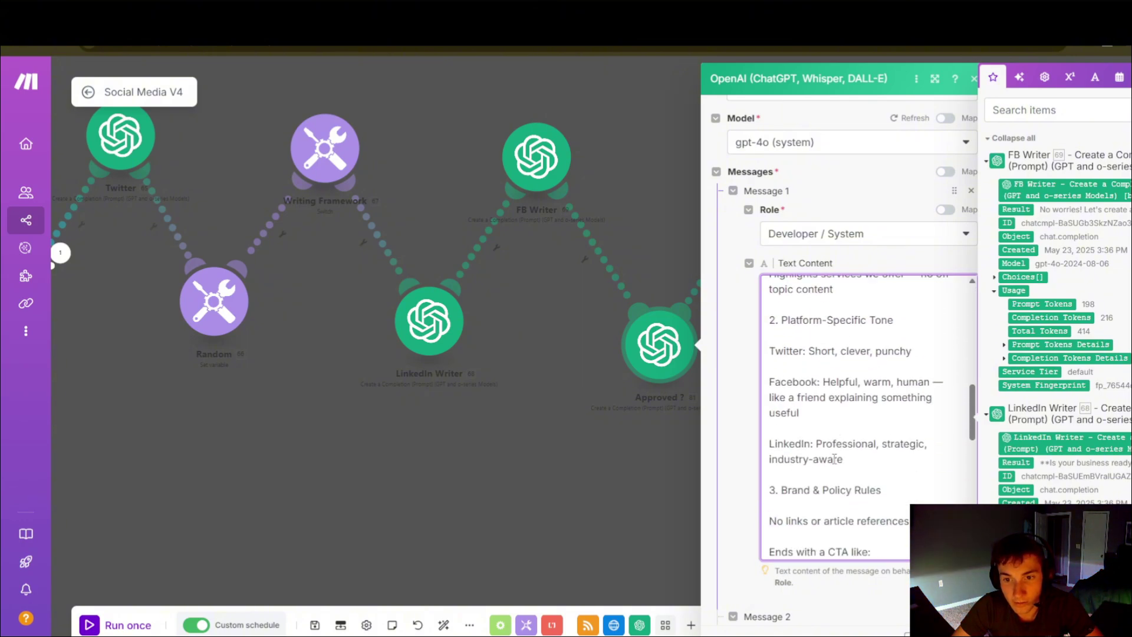
{"action": "scroll", "coordinate": [810, 449], "scroll_direction": "down", "scroll_amount": 3}
{"action": "left_click", "coordinate": [677, 174]}
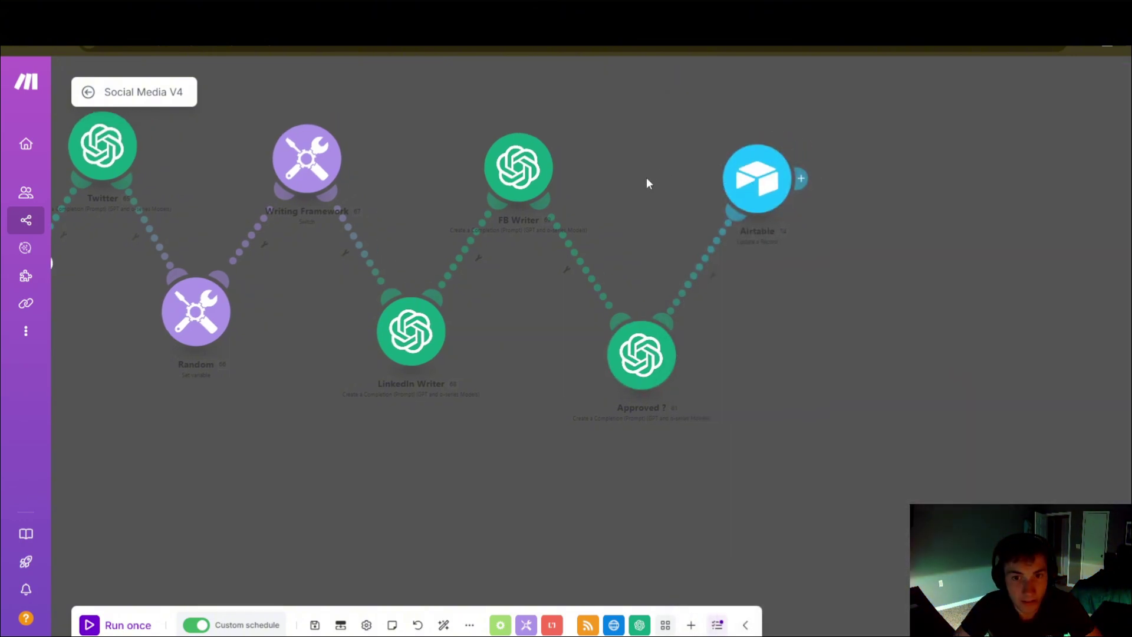
Step: Open the final Airtable Update Record module and check the mappings for Record ID, twitterCopy, linkedinCopy and fbCopy
{"action": "left_click_drag", "start_coordinate": [577, 175], "coordinate": [507, 256]}
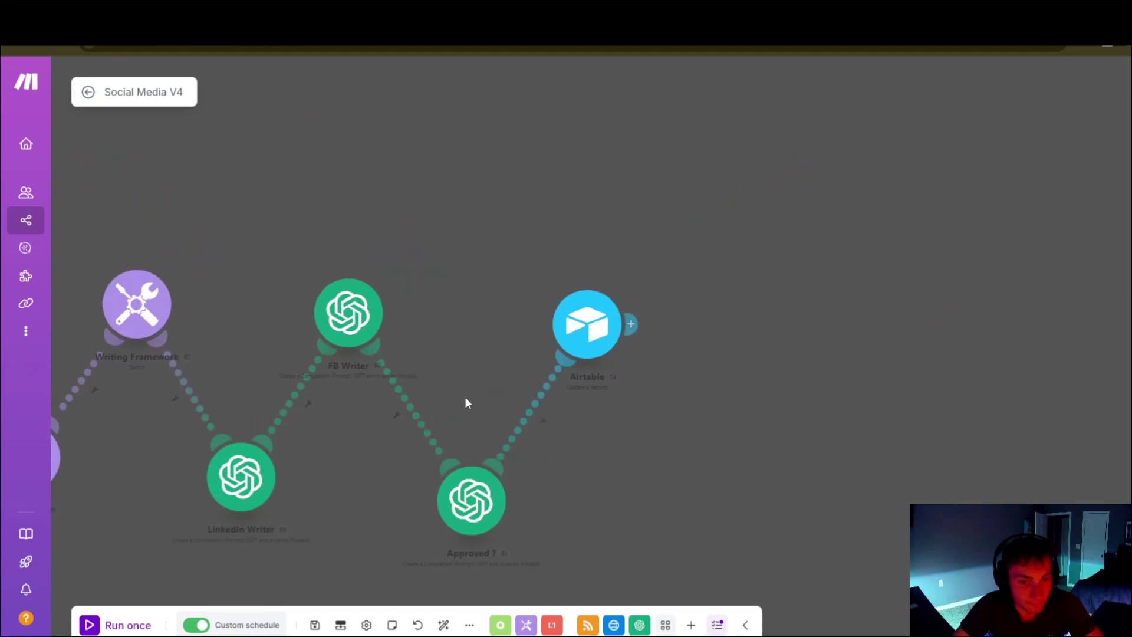
{"action": "scroll", "coordinate": [412, 377], "scroll_direction": "up", "scroll_amount": 1}
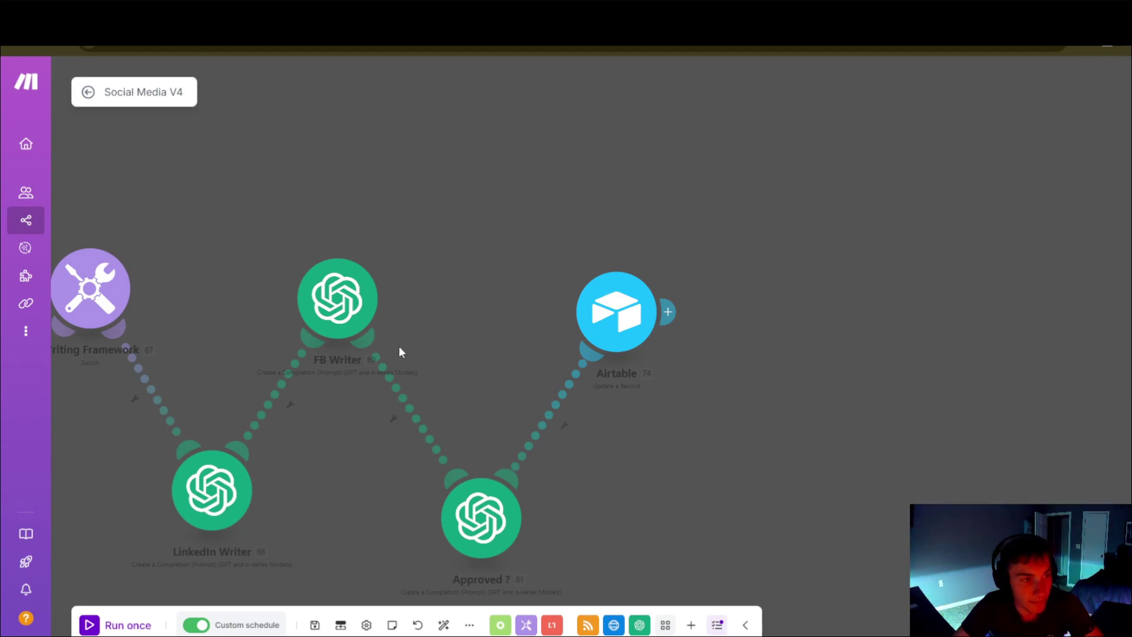
{"action": "left_click", "coordinate": [614, 311]}
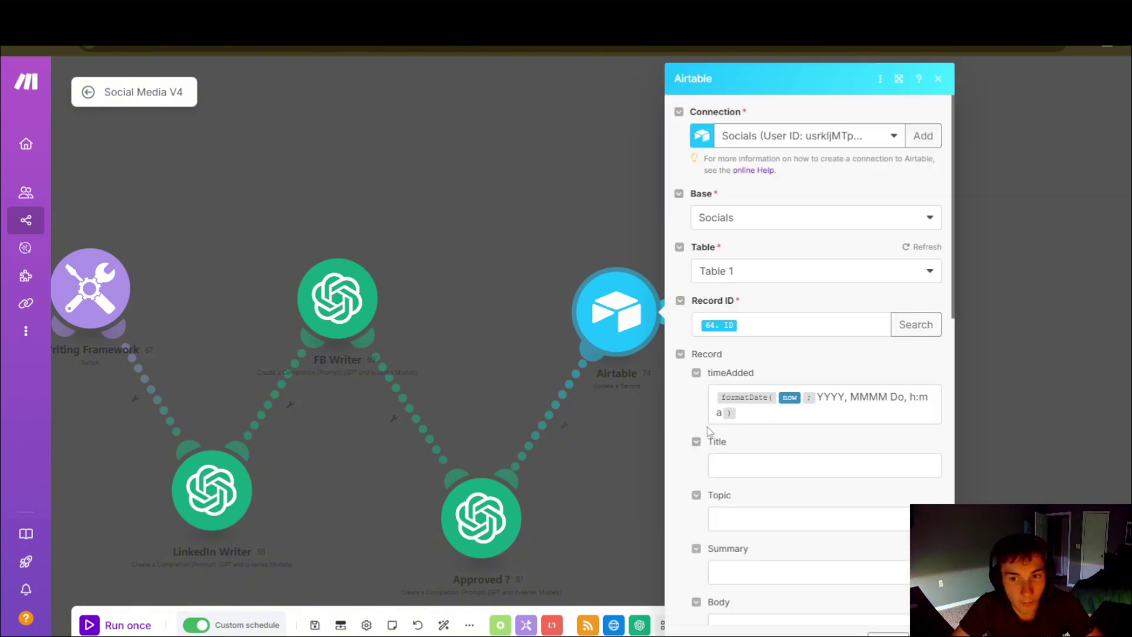
{"action": "scroll", "coordinate": [707, 429], "scroll_direction": "down", "scroll_amount": 3}
{"action": "left_click", "coordinate": [747, 203]}
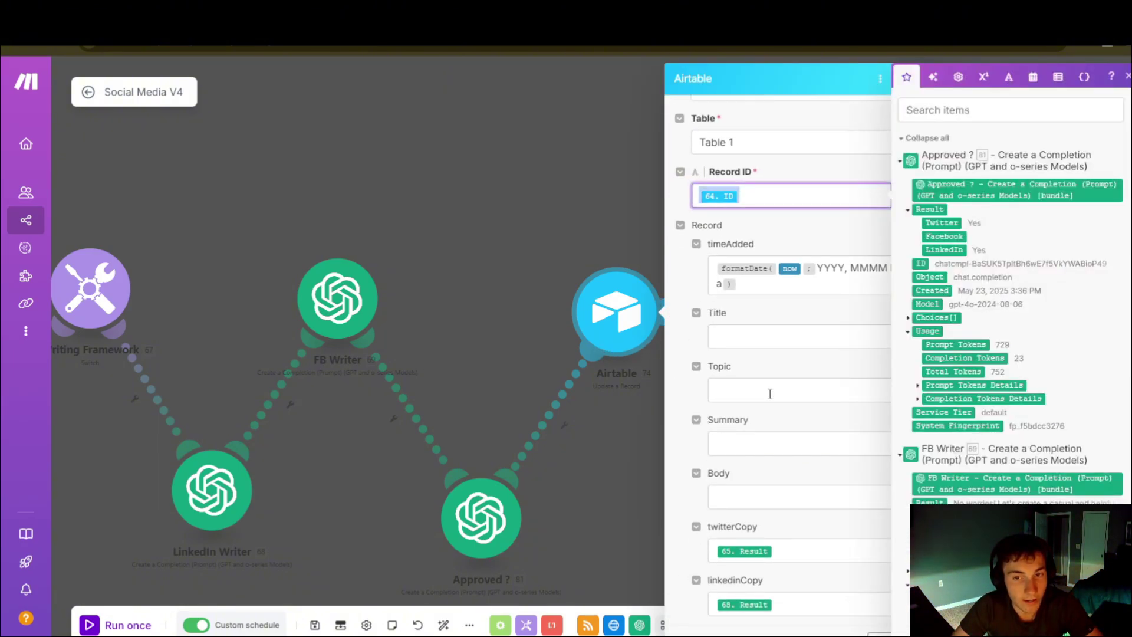
{"action": "scroll", "coordinate": [778, 377], "scroll_direction": "down", "scroll_amount": 3}
{"action": "left_click", "coordinate": [798, 453]}
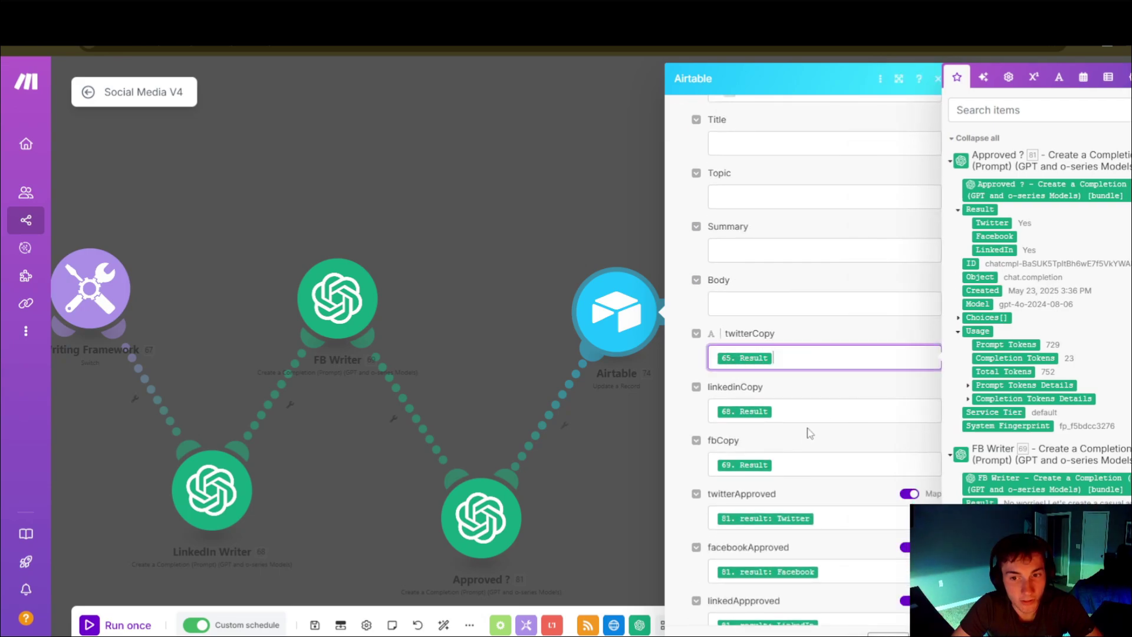
{"action": "left_click", "coordinate": [788, 456]}
{"action": "scroll", "coordinate": [788, 455], "scroll_direction": "down", "scroll_amount": 2}
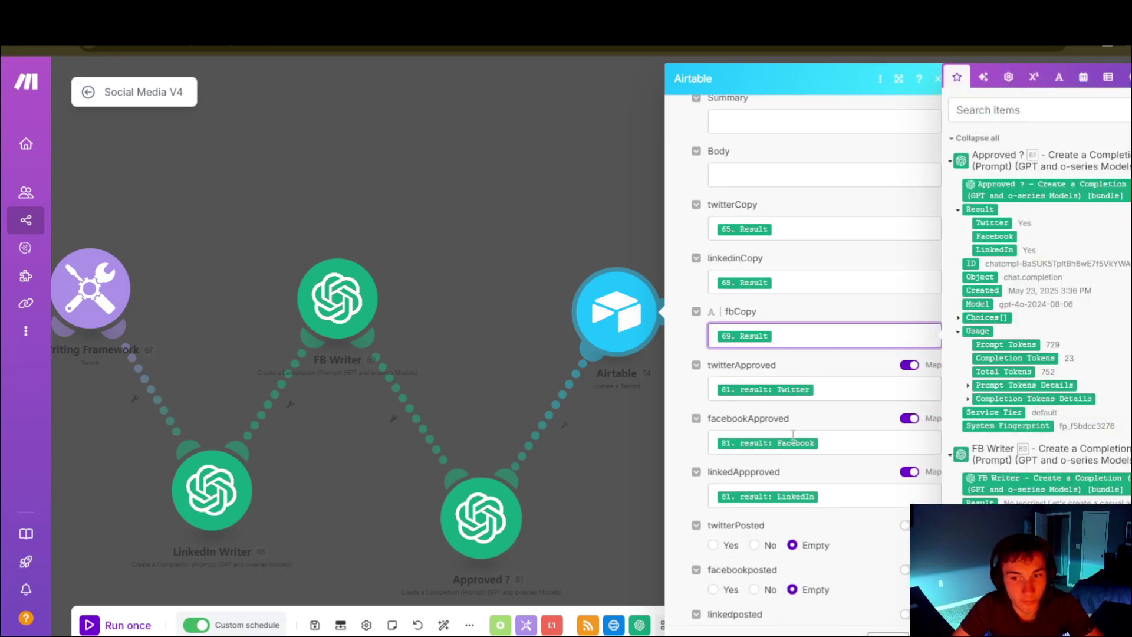
Step: Examine the Twitter, Facebook and LinkedIn approval field mappings in the Airtable module, and close its settings
{"action": "left_click", "coordinate": [831, 388]}
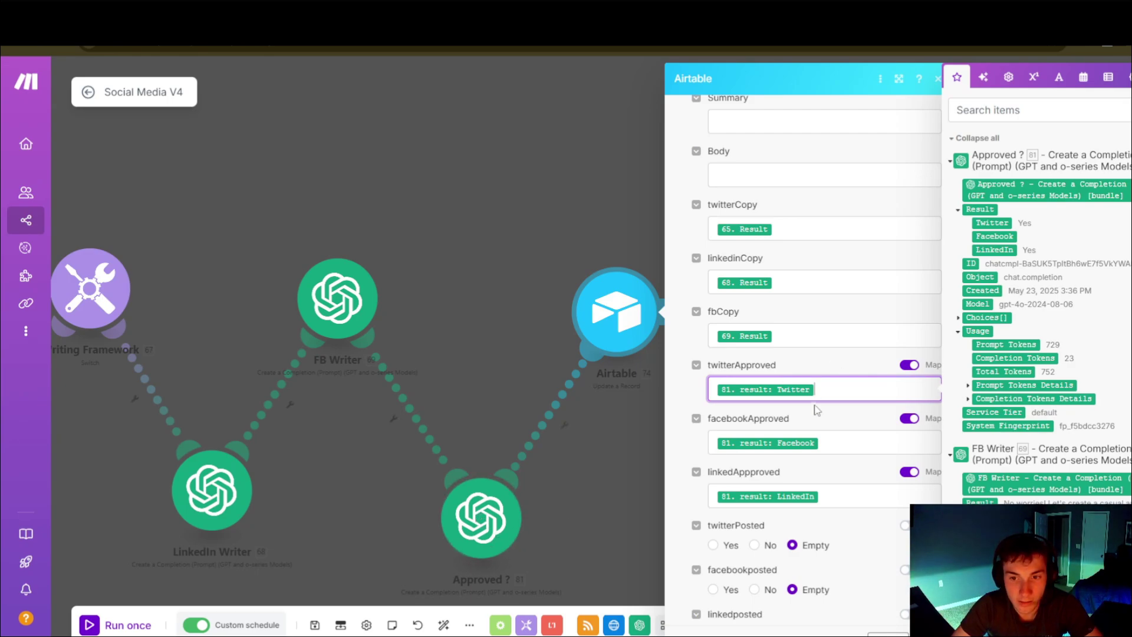
{"action": "double_click", "coordinate": [747, 367]}
{"action": "double_click", "coordinate": [729, 419]}
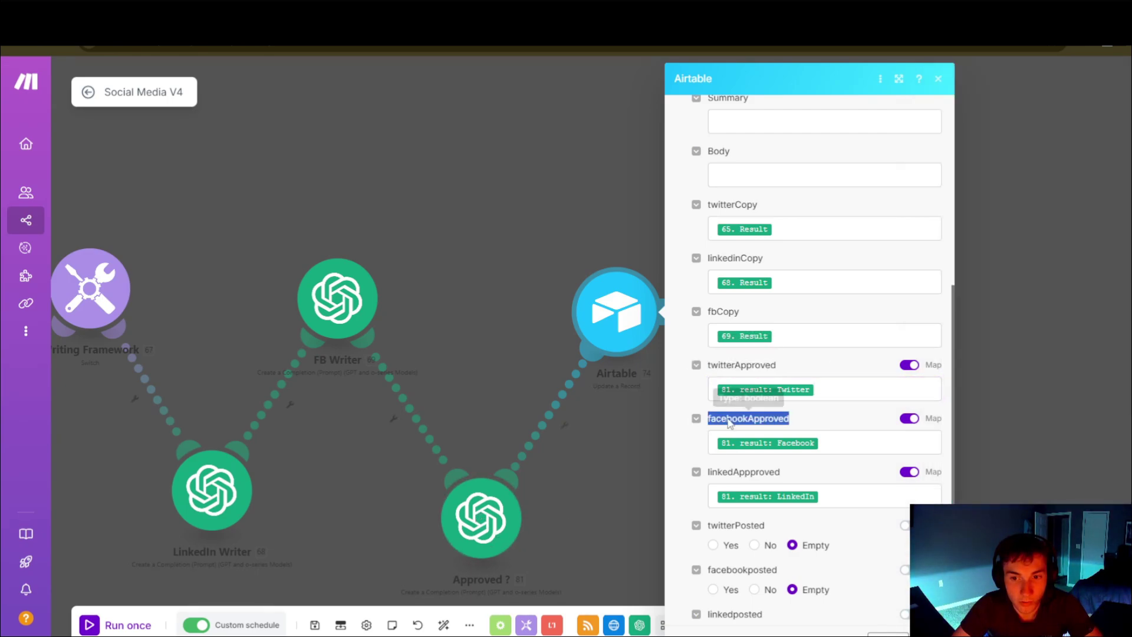
{"action": "double_click", "coordinate": [776, 472]}
{"action": "left_click", "coordinate": [819, 434]}
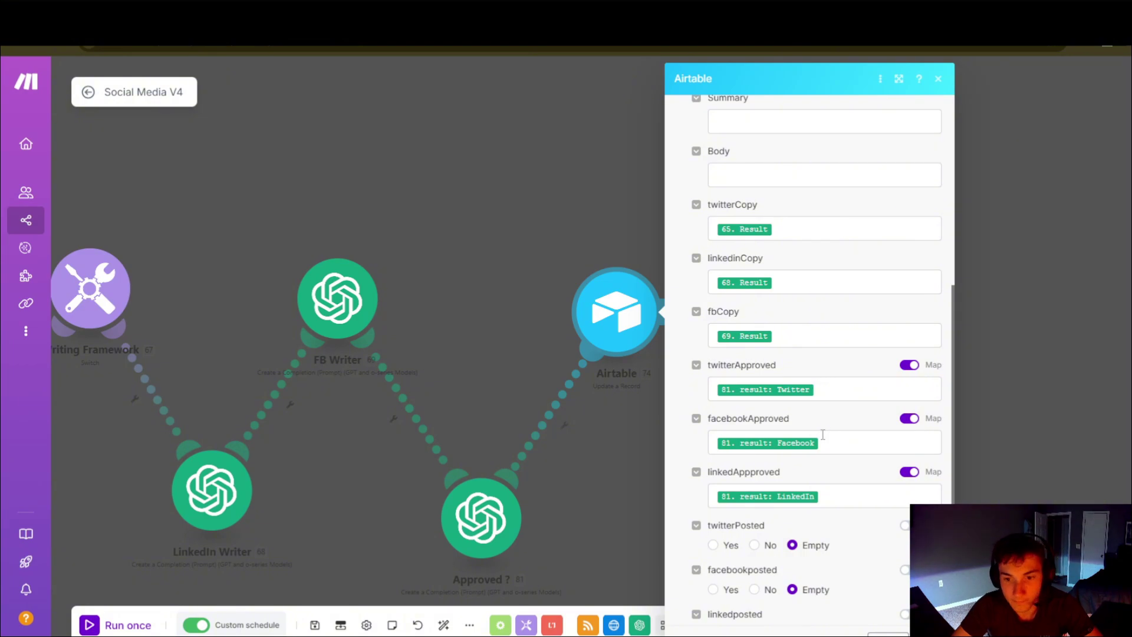
{"action": "left_click", "coordinate": [412, 390]}
Step: Look over the whole Social Media V4 flow and switch to the Social Media V5 posting scenario
{"action": "scroll", "coordinate": [412, 390], "scroll_direction": "down", "scroll_amount": 5}
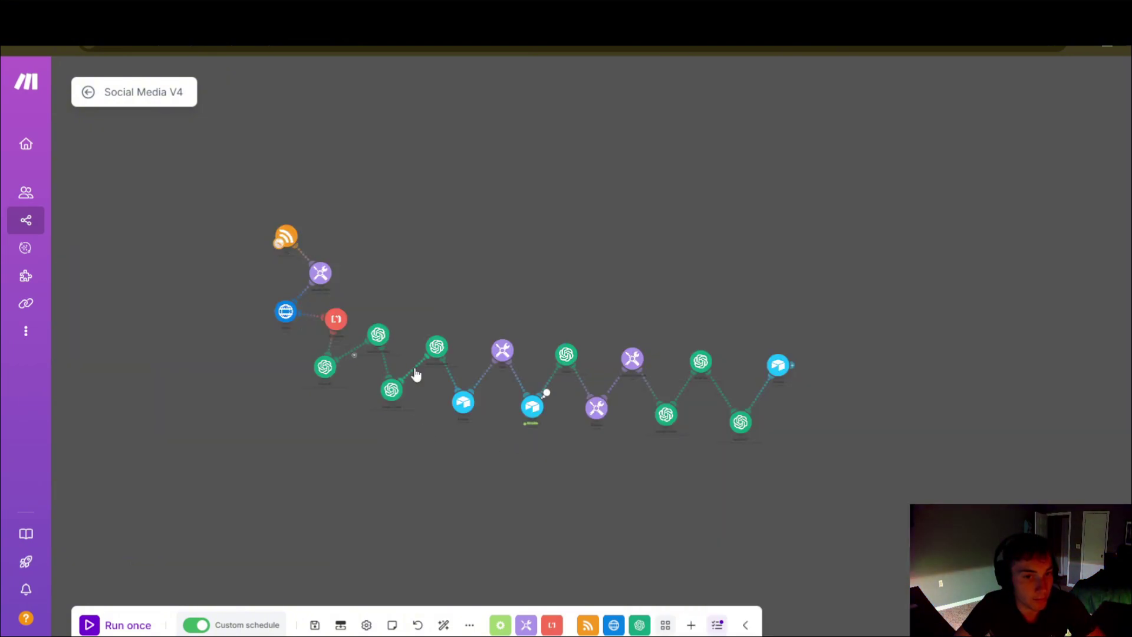
{"action": "scroll", "coordinate": [416, 374], "scroll_direction": "up", "scroll_amount": 3}
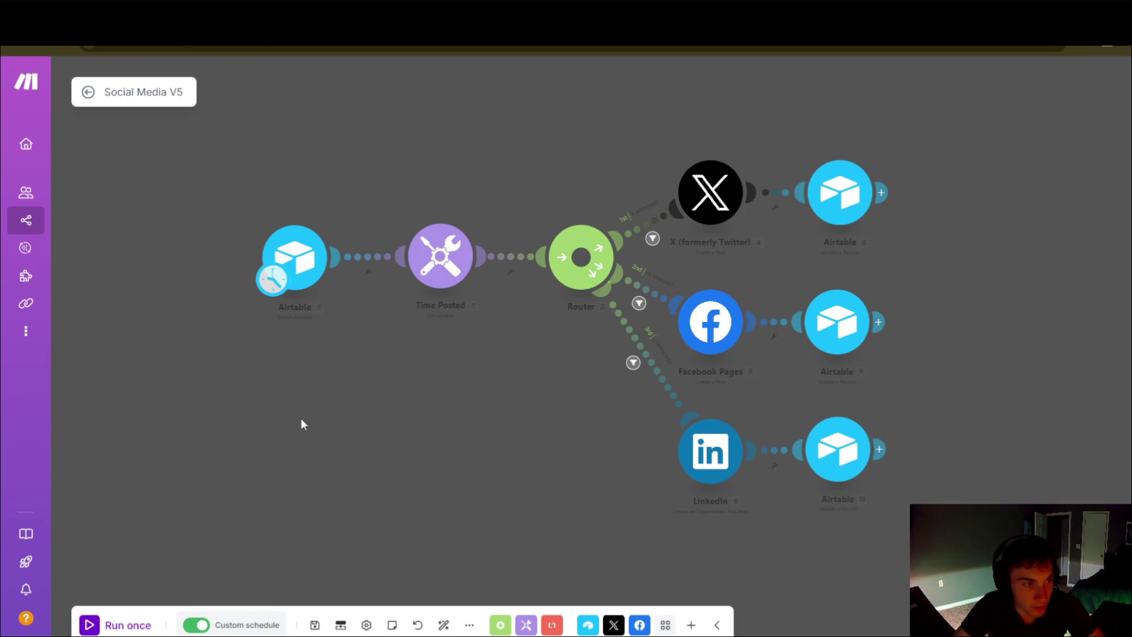
{"action": "scroll", "coordinate": [308, 415], "scroll_direction": "up", "scroll_amount": 2}
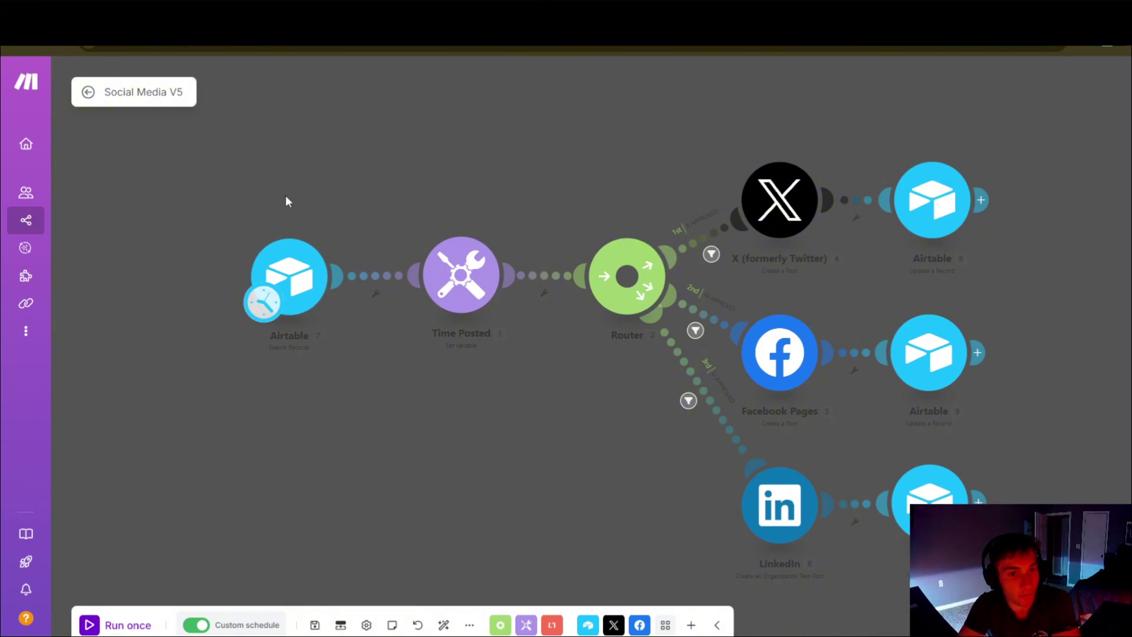
Step: Switch to the Socials table in Airtable and read sample twitterCopy, linkedinCopy and fbCopy entries in the first three records
{"action": "key", "text": "ctrl+Tab"}
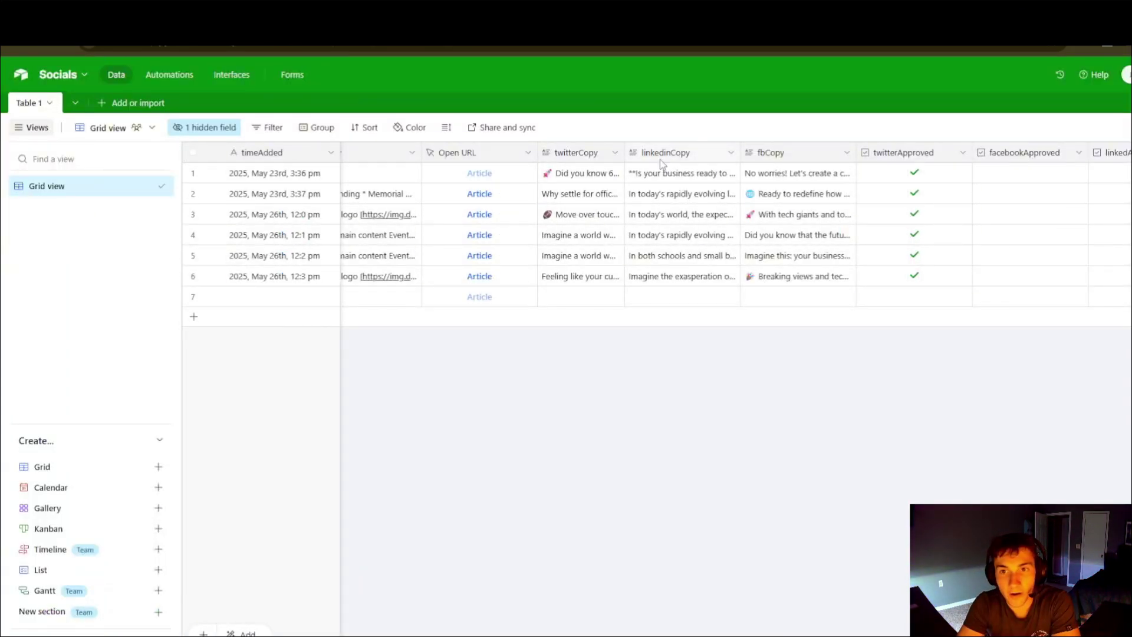
{"action": "left_click", "coordinate": [581, 173]}
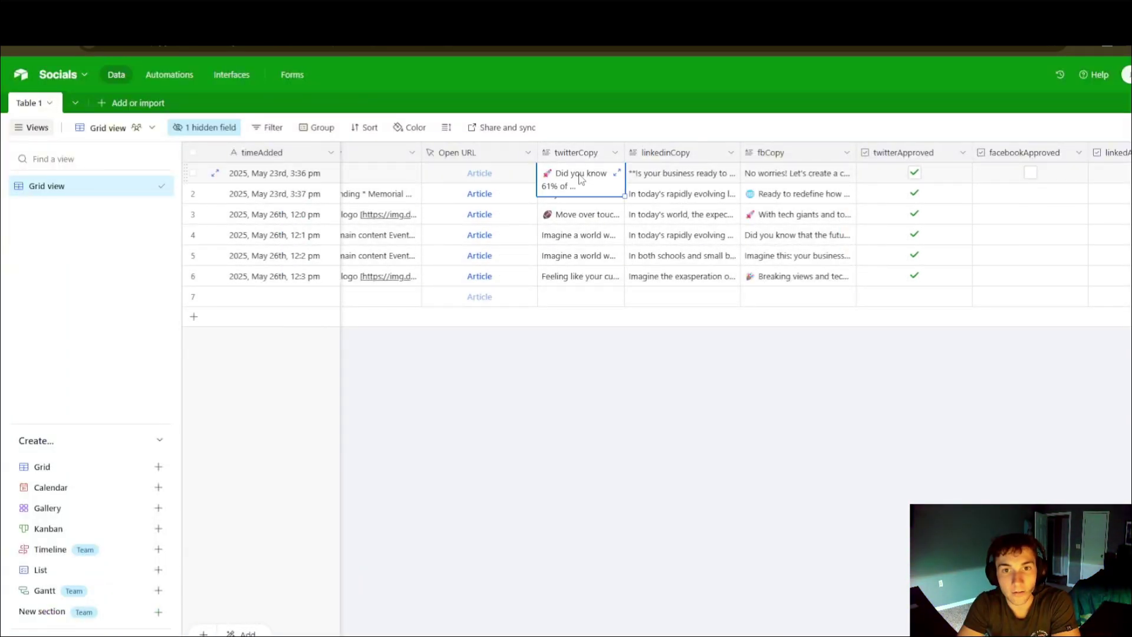
{"action": "scroll", "coordinate": [581, 224], "scroll_direction": "down", "scroll_amount": 5}
{"action": "scroll", "coordinate": [582, 236], "scroll_direction": "up", "scroll_amount": 5}
{"action": "left_click", "coordinate": [642, 217]}
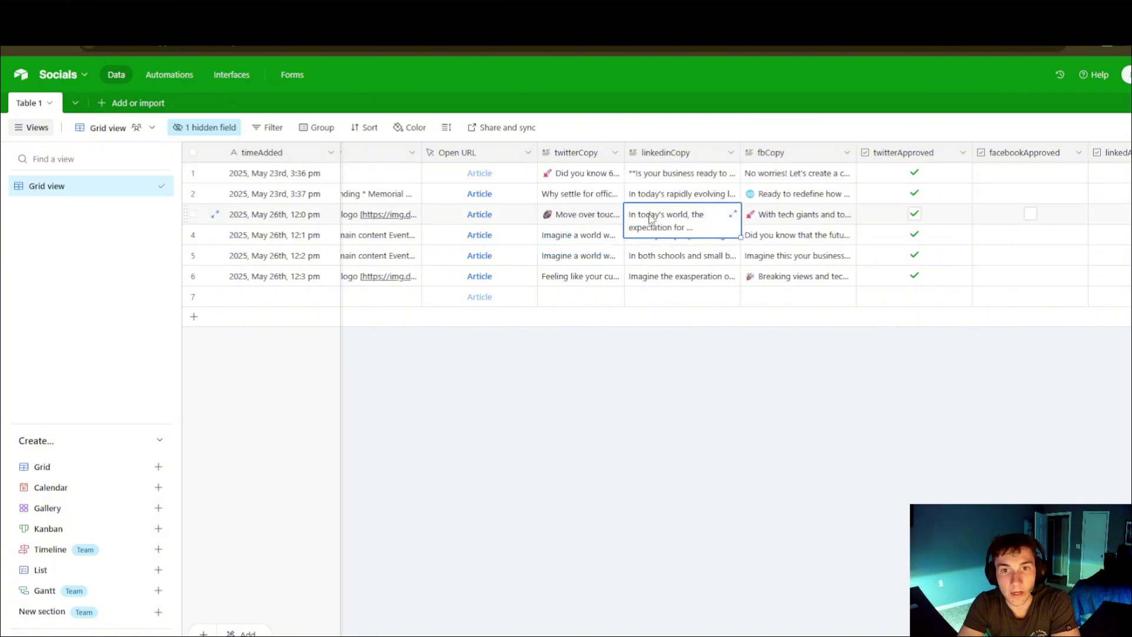
{"action": "scroll", "coordinate": [640, 252], "scroll_direction": "down", "scroll_amount": 5}
{"action": "scroll", "coordinate": [640, 252], "scroll_direction": "down", "scroll_amount": 3}
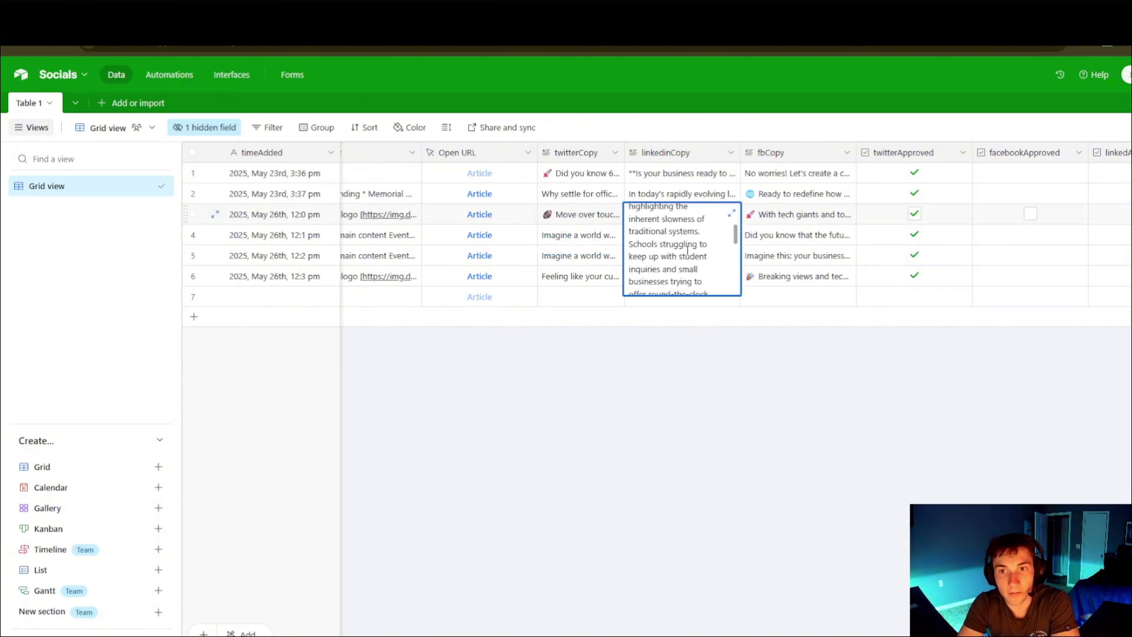
{"action": "left_click", "coordinate": [766, 195]}
{"action": "scroll", "coordinate": [770, 241], "scroll_direction": "down", "scroll_amount": 5}
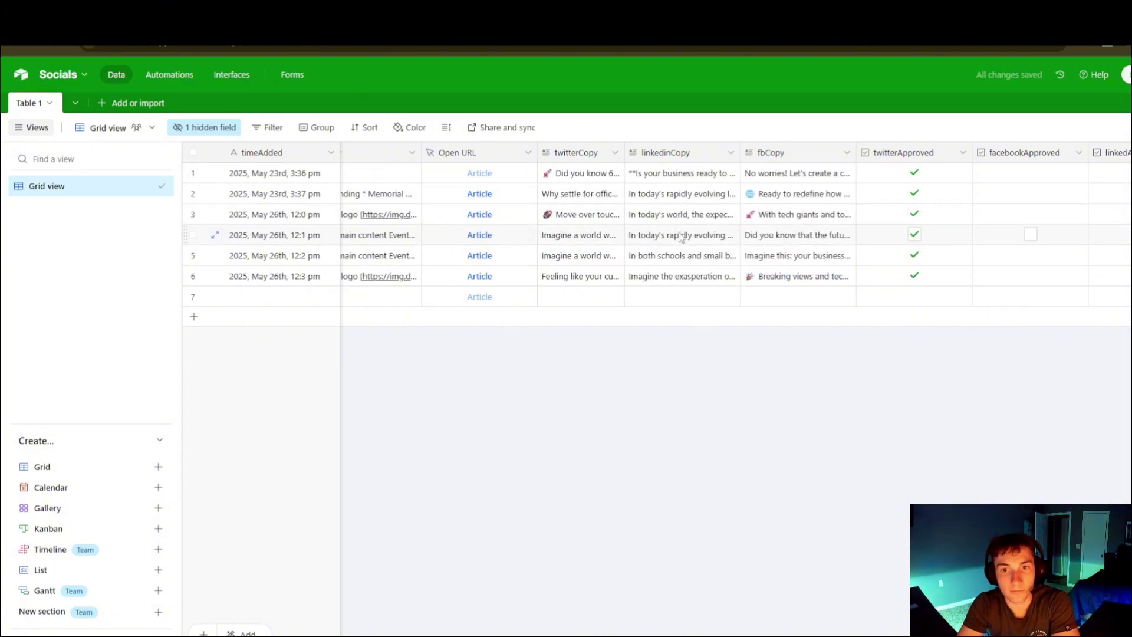
Step: Read the twitterCopy of record 4, the linkedinCopy of records 5 and 3, and the fbCopy of record 3
{"action": "left_click", "coordinate": [591, 236]}
{"action": "scroll", "coordinate": [591, 260], "scroll_direction": "down", "scroll_amount": 5}
{"action": "double_click", "coordinate": [661, 246]}
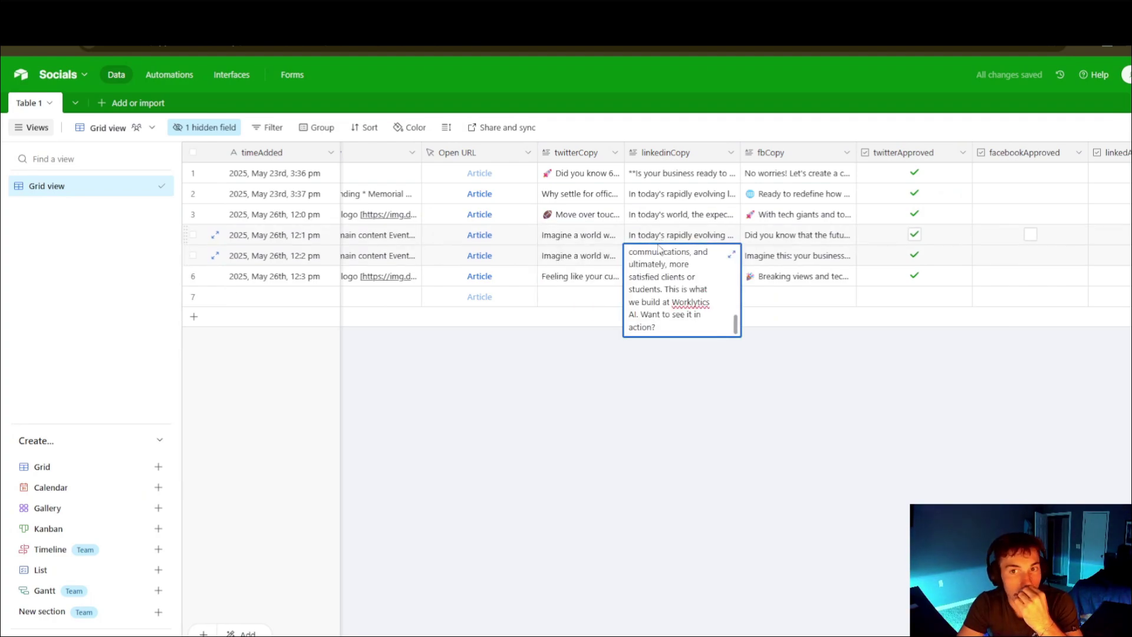
{"action": "left_click", "coordinate": [661, 215]}
{"action": "scroll", "coordinate": [677, 248], "scroll_direction": "down", "scroll_amount": 5}
{"action": "left_click", "coordinate": [788, 215]}
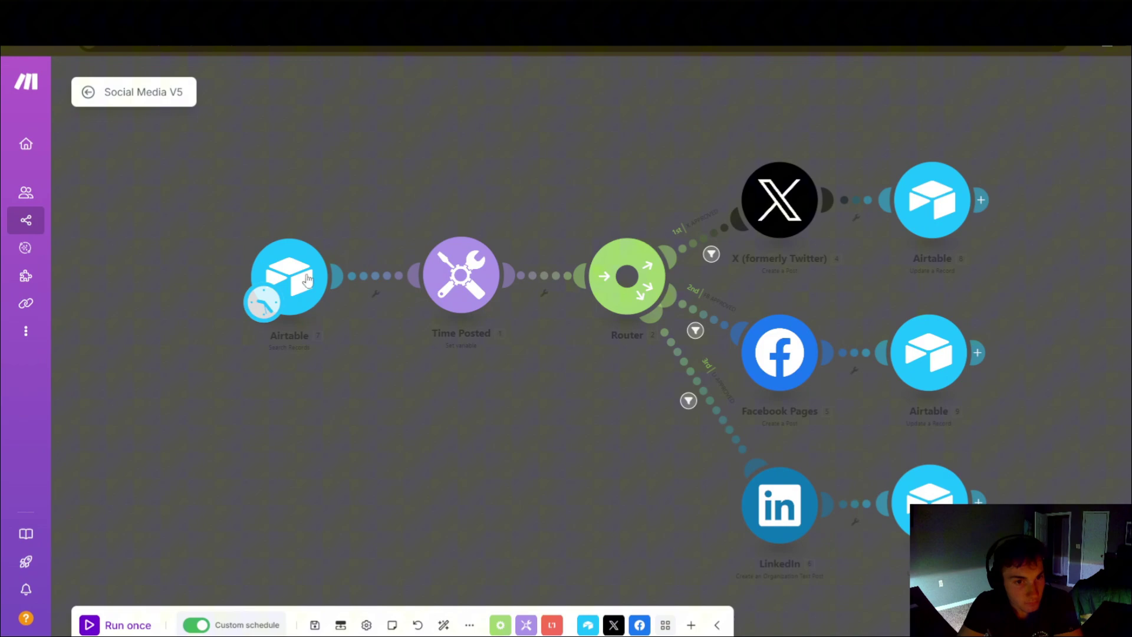
Step: Open the Search Records module in Social Media V5 and look over the Socials table's columns from Title through datePublished
{"action": "scroll", "coordinate": [303, 259], "scroll_direction": "up", "scroll_amount": 2}
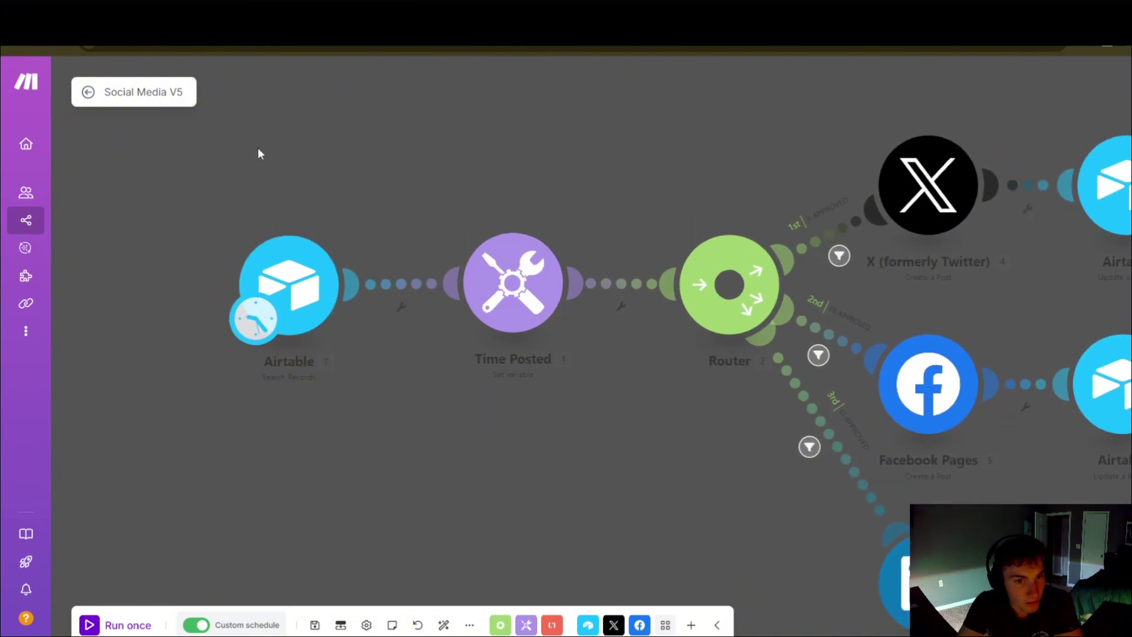
{"action": "left_click_drag", "start_coordinate": [290, 219], "coordinate": [383, 326]}
{"action": "left_click", "coordinate": [380, 383]}
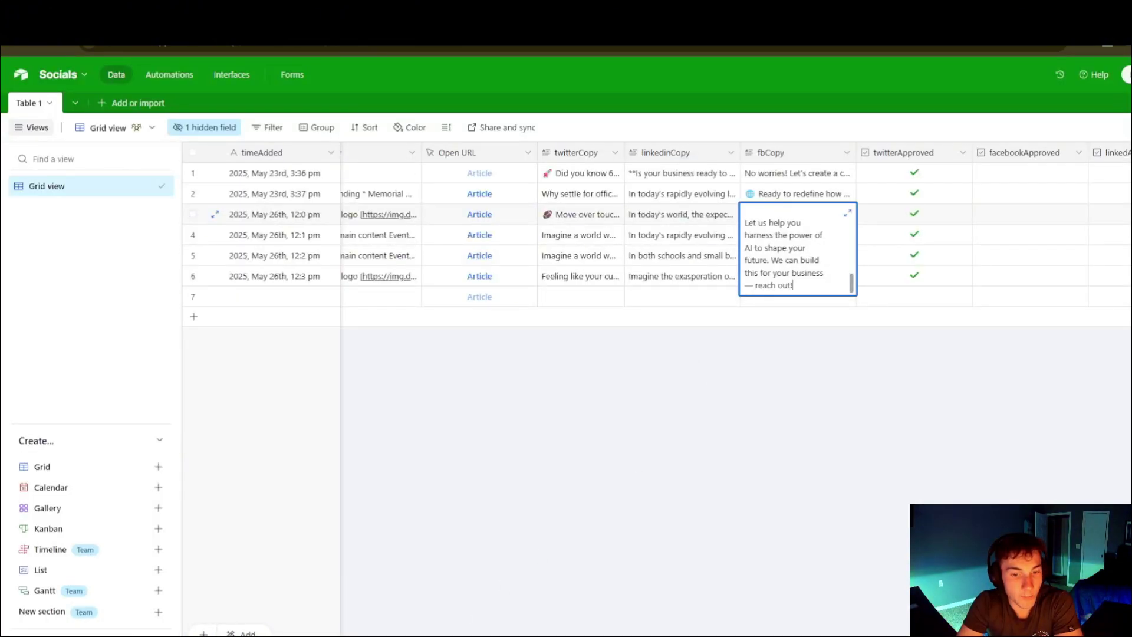
{"action": "scroll", "coordinate": [300, 297], "scroll_direction": "left", "scroll_amount": 6}
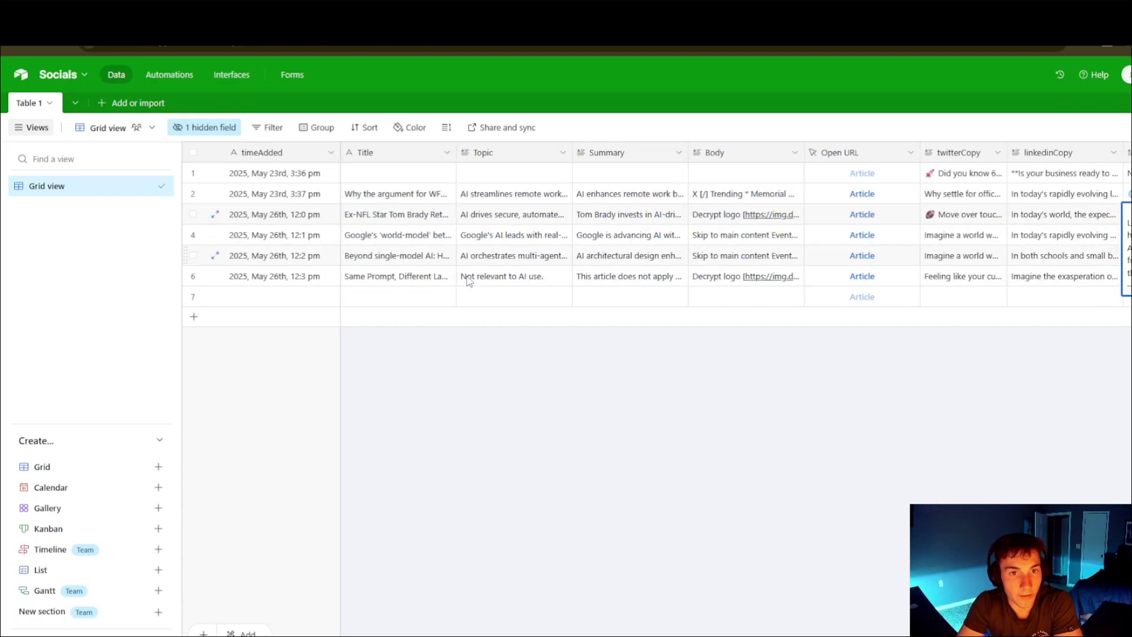
{"action": "scroll", "coordinate": [765, 474], "scroll_direction": "right", "scroll_amount": 8}
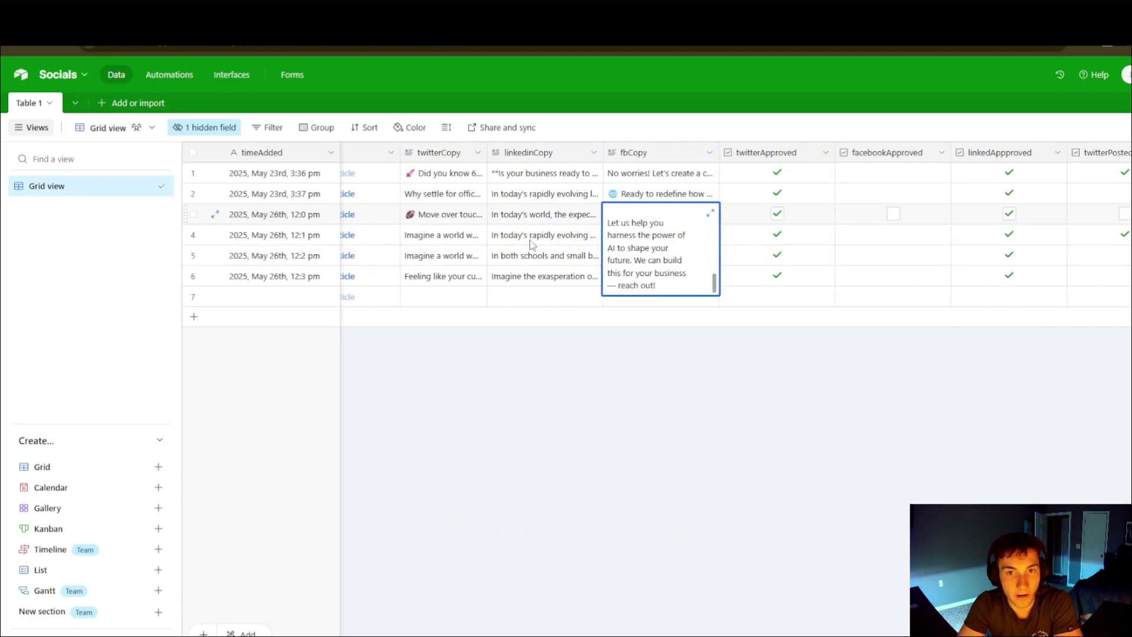
{"action": "scroll", "coordinate": [680, 316], "scroll_direction": "right", "scroll_amount": 4}
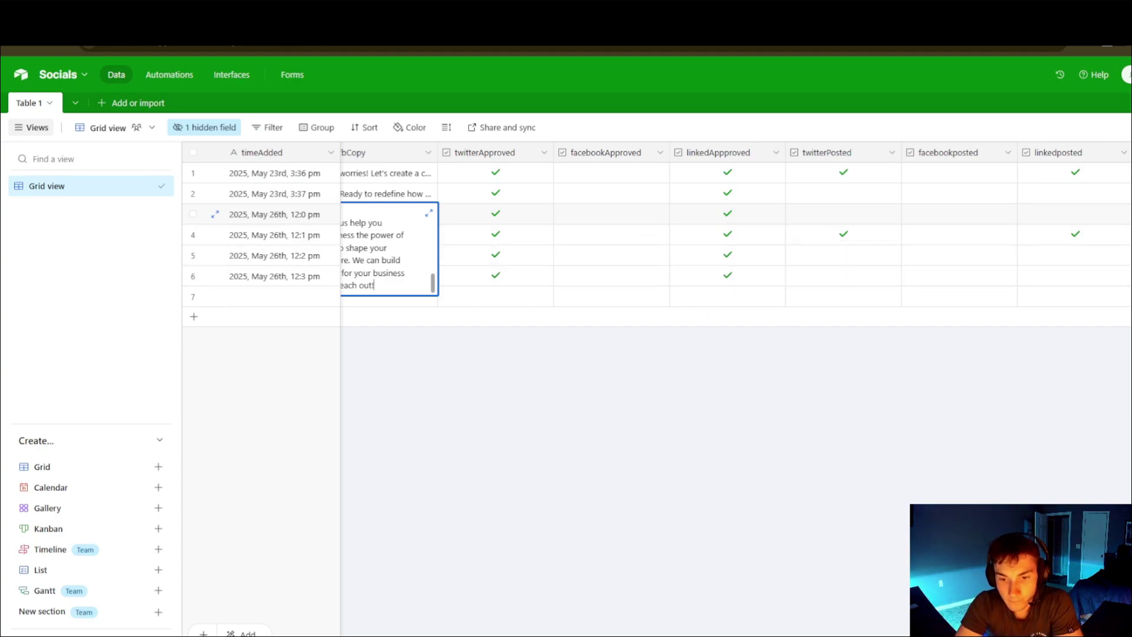
{"action": "scroll", "coordinate": [731, 235], "scroll_direction": "right", "scroll_amount": 2}
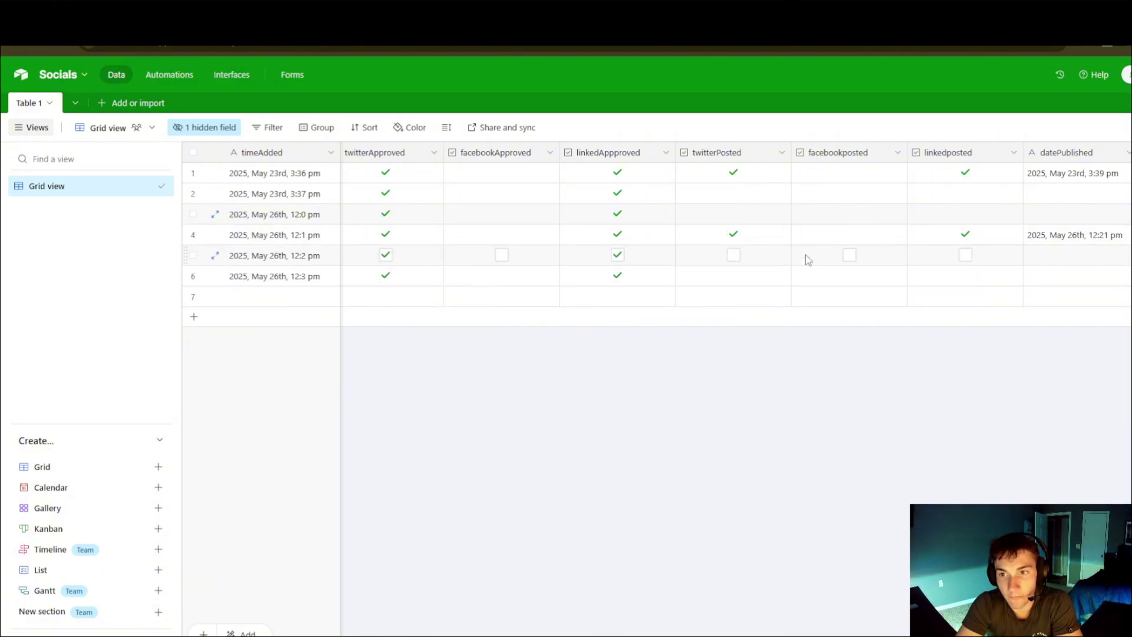
Step: Examine the Search Records module's output fields, filter formula and limit, and compare the formula with the table's datePublished column
{"action": "key", "text": "ctrl+Tab"}
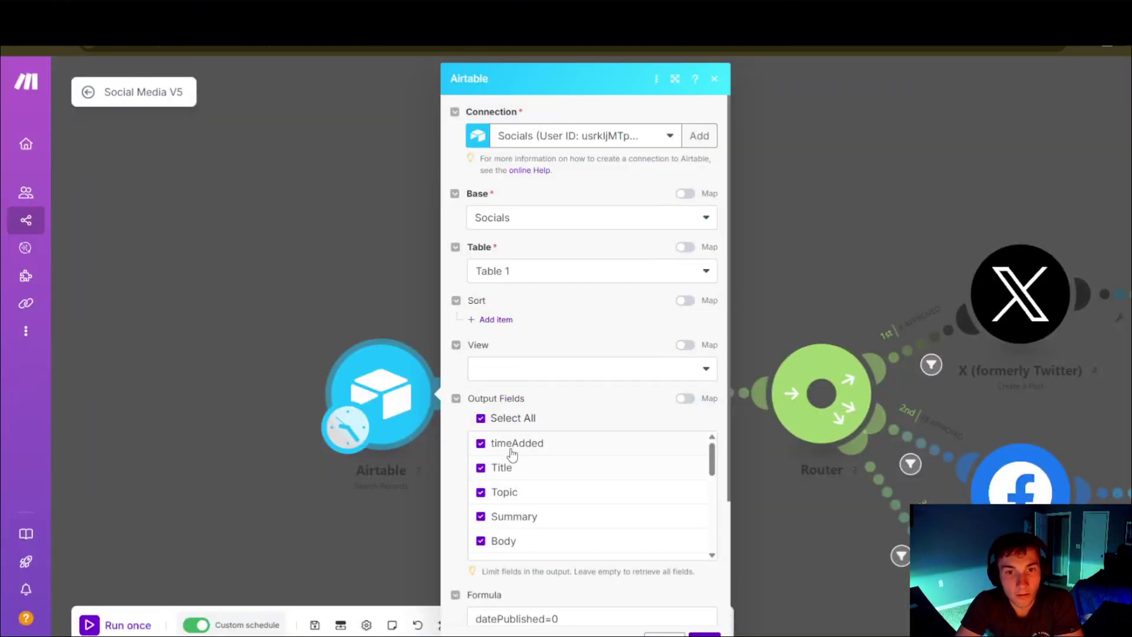
{"action": "scroll", "coordinate": [508, 471], "scroll_direction": "down", "scroll_amount": 3}
{"action": "scroll", "coordinate": [477, 446], "scroll_direction": "down", "scroll_amount": 3}
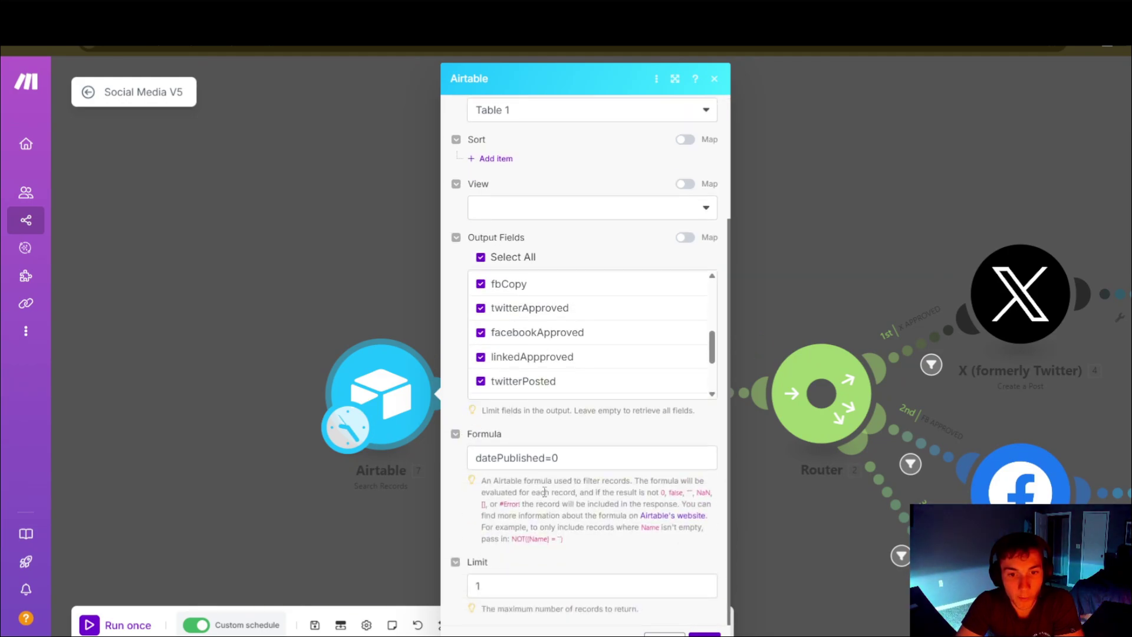
{"action": "triple_click", "coordinate": [586, 466]}
{"action": "key", "text": "ctrl+Tab"}
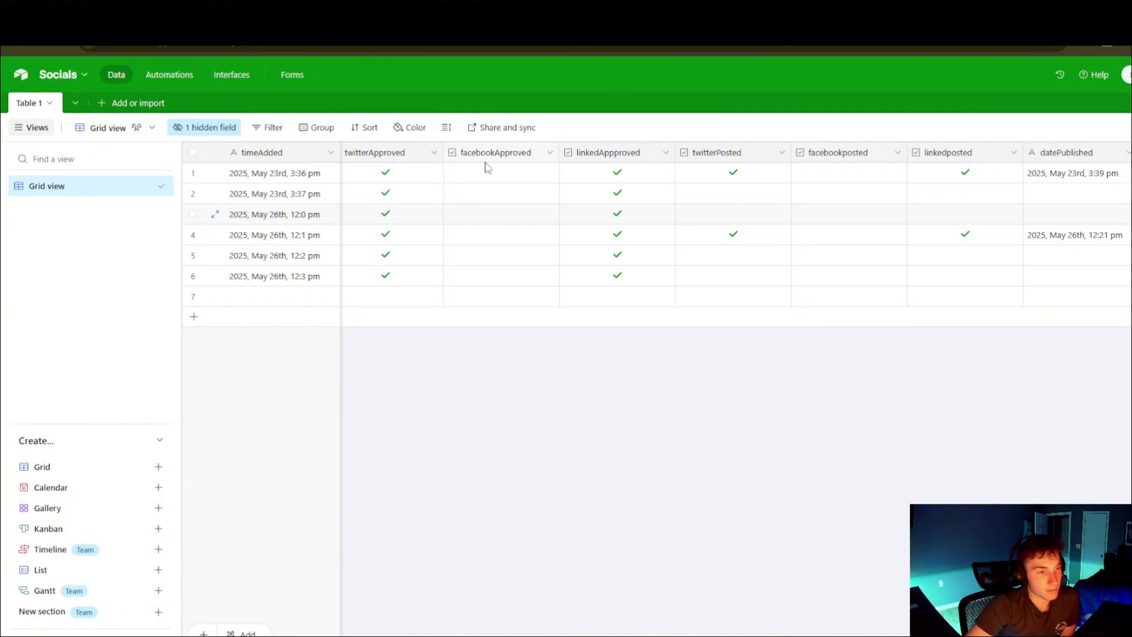
Step: Inspect the output bundle of the Airtable Search Records module, from Title through twitterCopy, and close it
{"action": "mouse_move", "coordinate": [125, 201]}
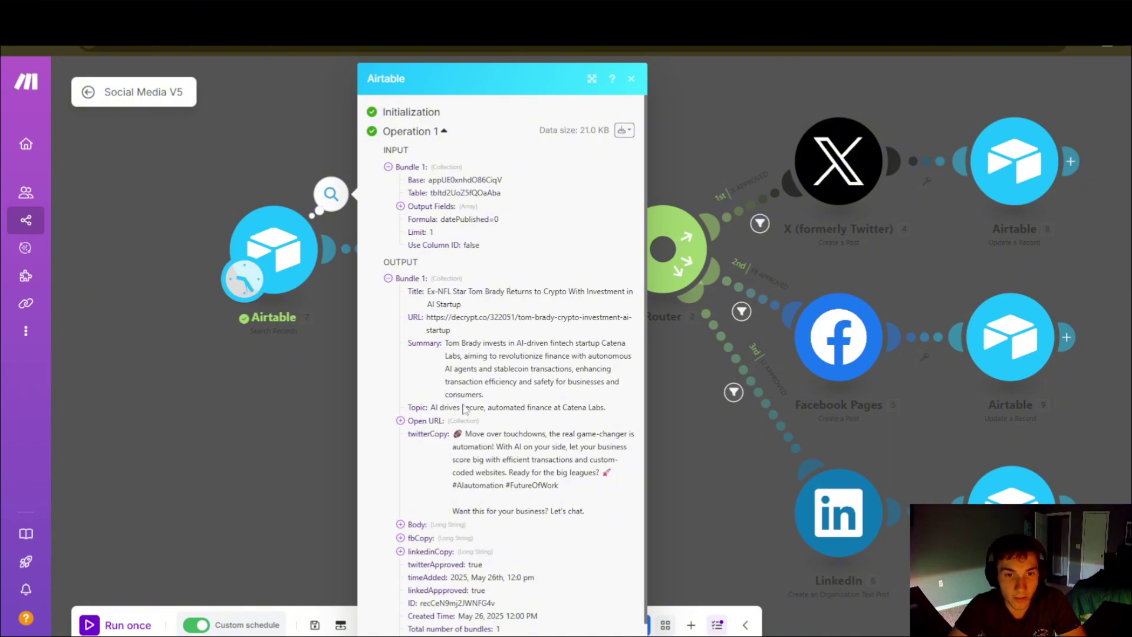
{"action": "left_click_drag", "start_coordinate": [430, 289], "coordinate": [625, 499]}
{"action": "left_click", "coordinate": [143, 418]}
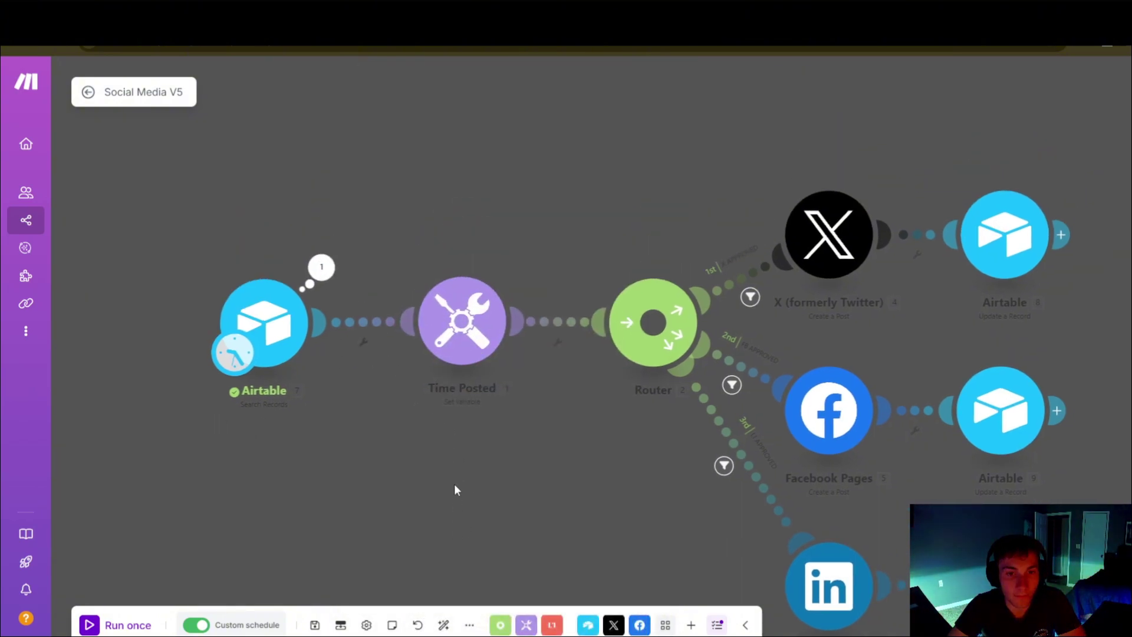
Step: Review the Date Posted variable's formatDate expression in the Time Posted module against the Airtable datePublished column, and save the module
{"action": "left_click", "coordinate": [462, 322]}
{"action": "left_click", "coordinate": [544, 361]}
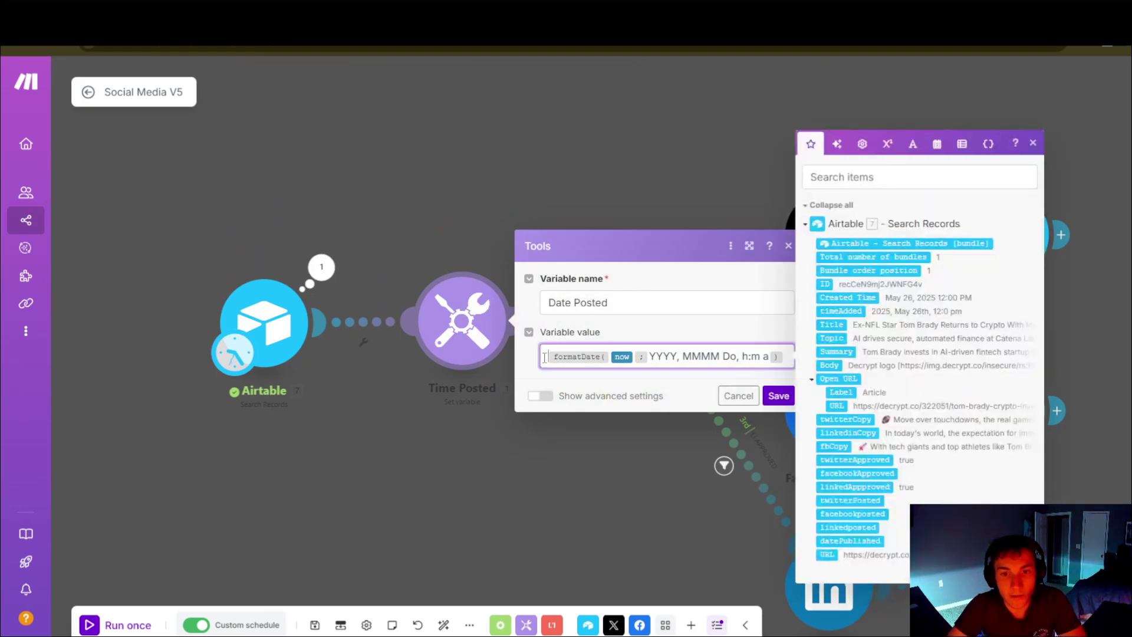
{"action": "left_click", "coordinate": [337, 59]}
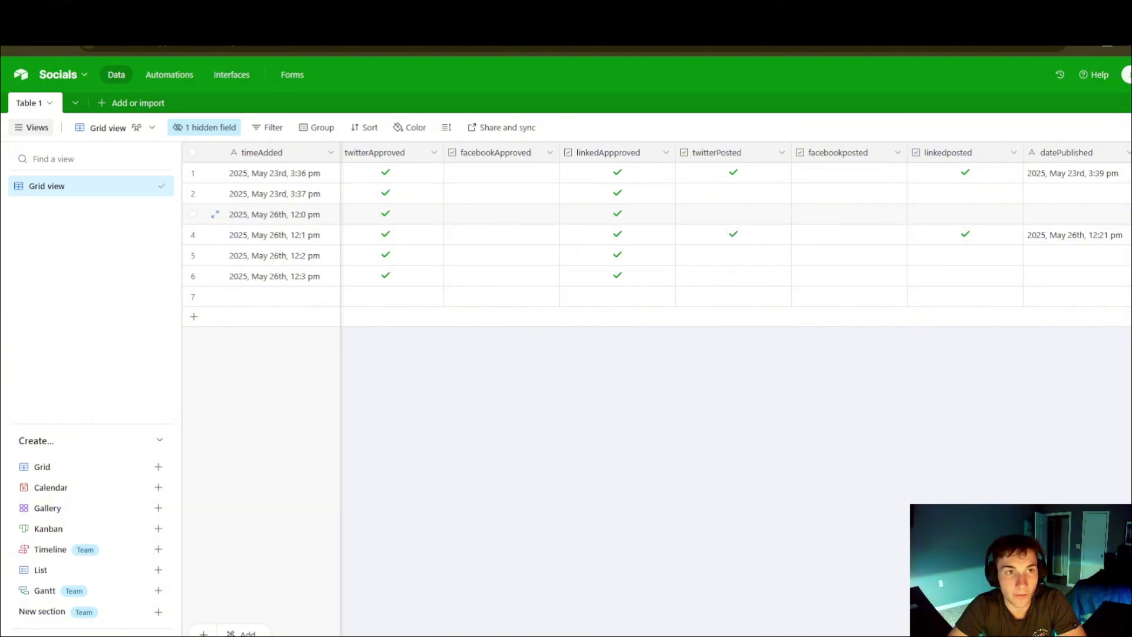
{"action": "key", "text": "ctrl+Tab"}
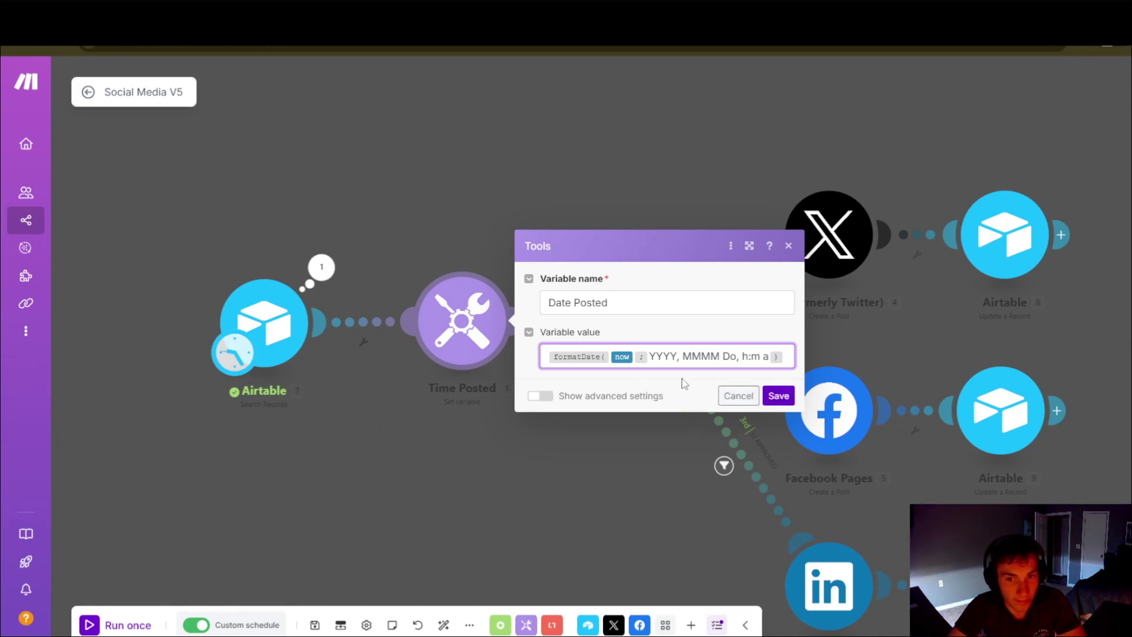
{"action": "left_click", "coordinate": [778, 395]}
Step: Review the X APPROVED filter's twitterApproved condition against the approval checkboxes in the Airtable table, and save the filter
{"action": "scroll", "coordinate": [498, 371], "scroll_direction": "down", "scroll_amount": 2}
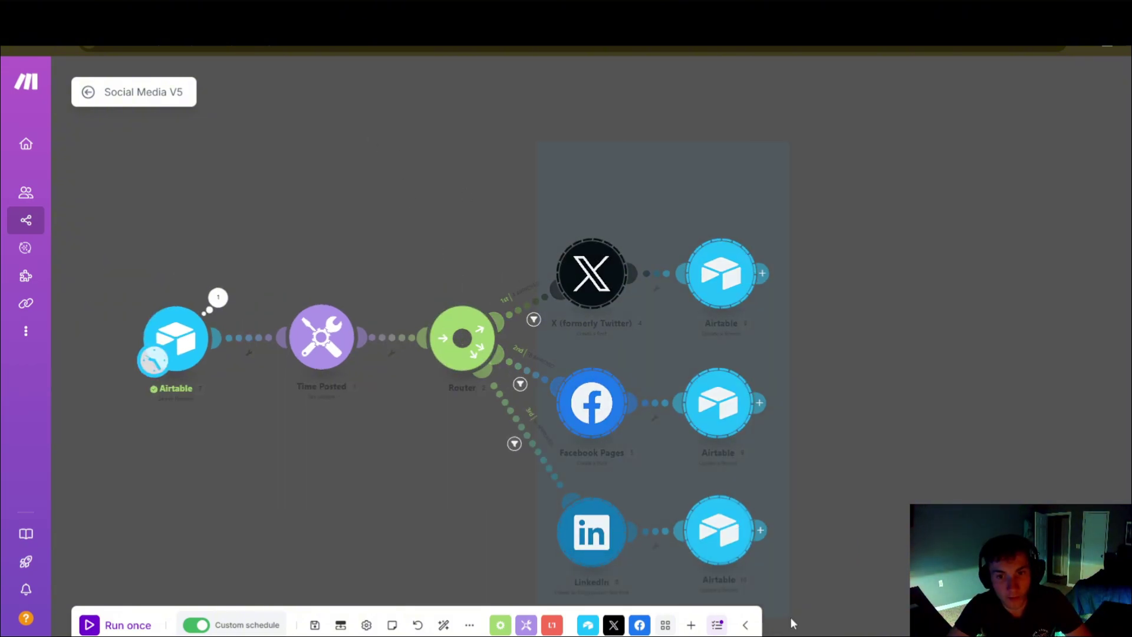
{"action": "left_click", "coordinate": [554, 332]}
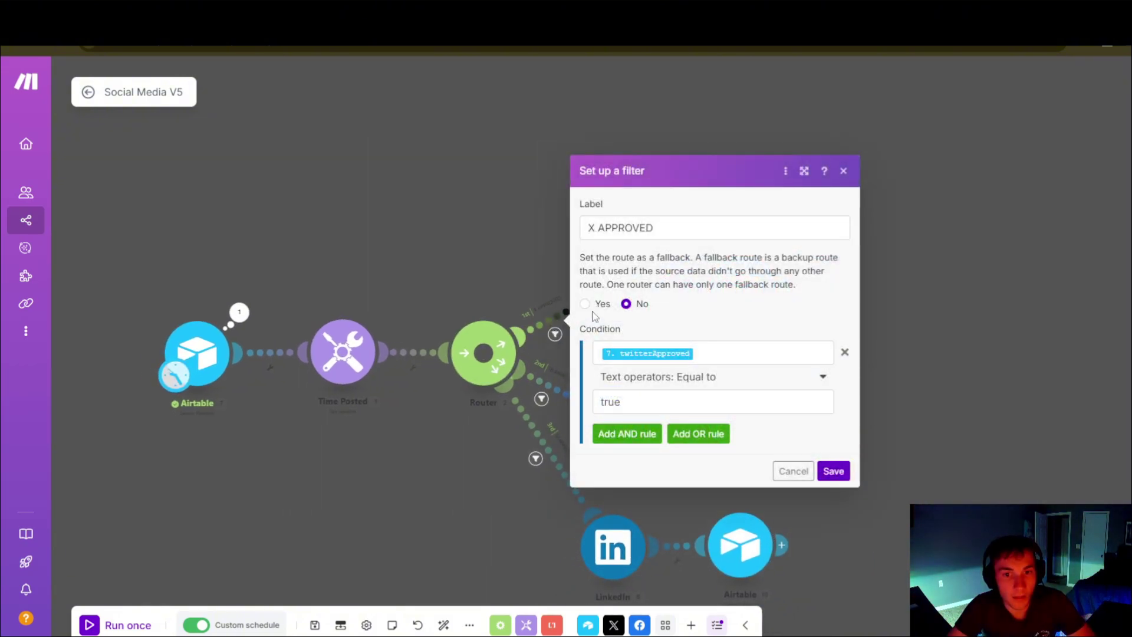
{"action": "left_click", "coordinate": [741, 358]}
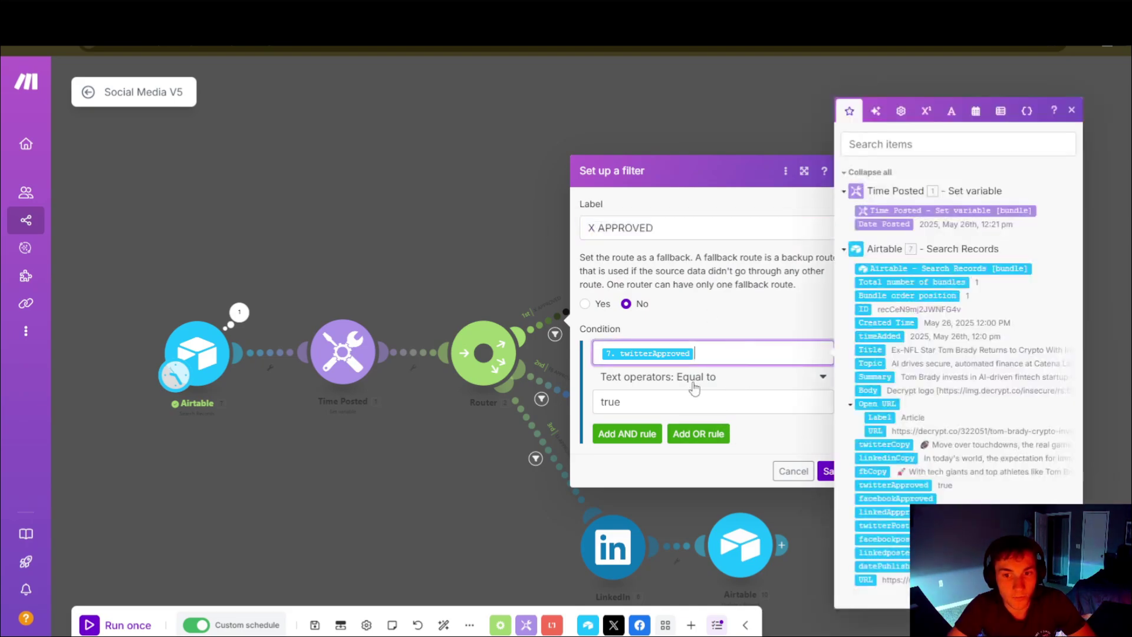
{"action": "left_click", "coordinate": [692, 407]}
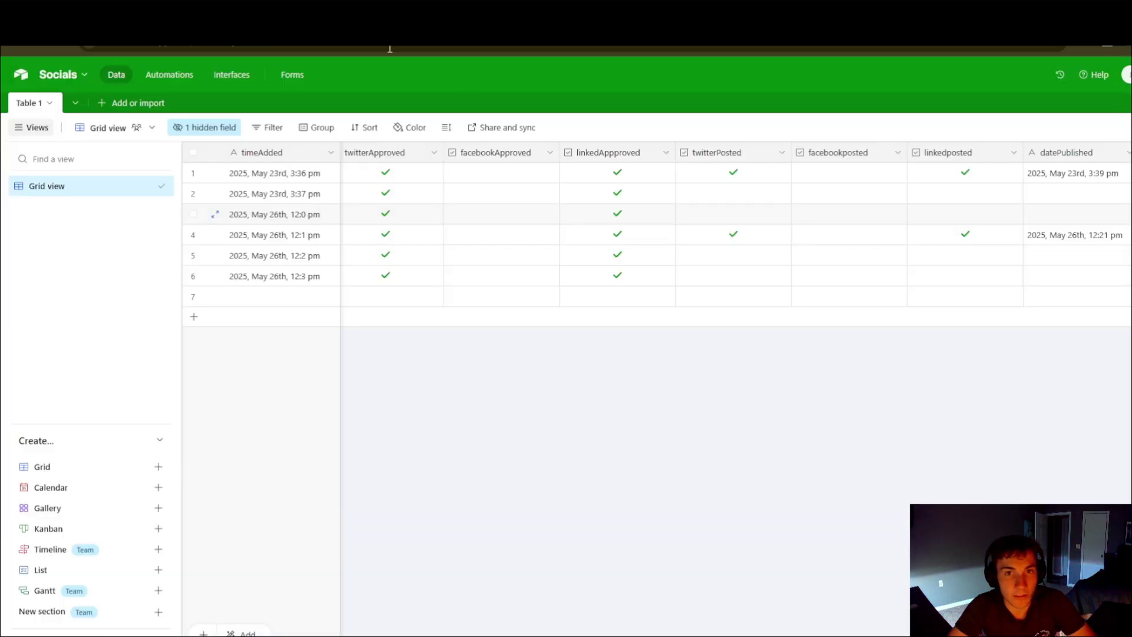
{"action": "left_click", "coordinate": [733, 172]}
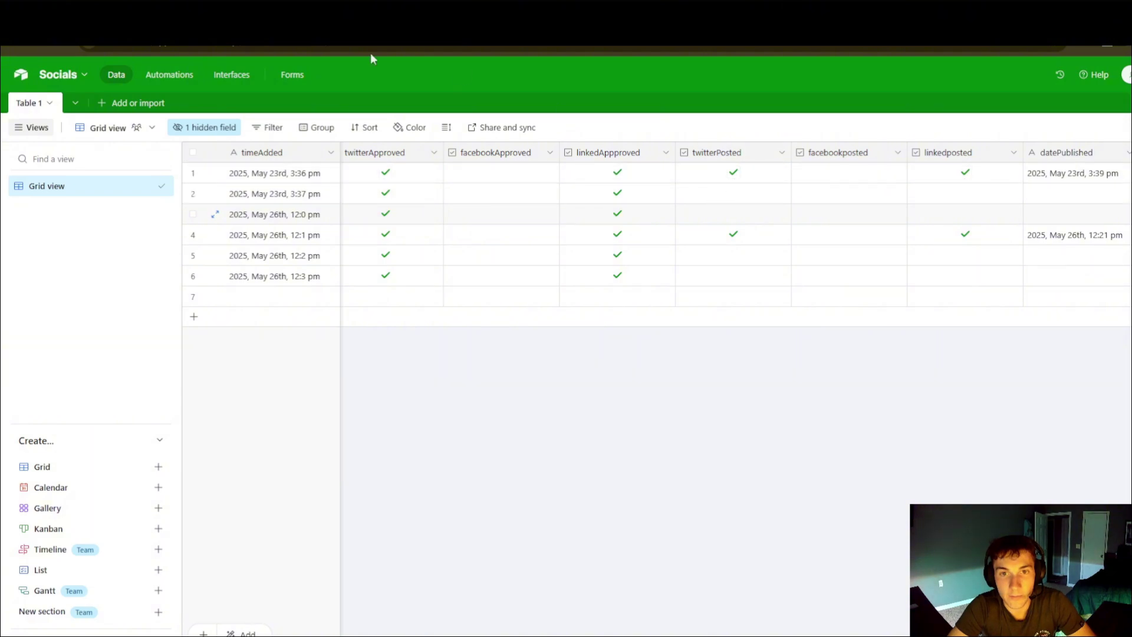
{"action": "mouse_move", "coordinate": [89, 44]}
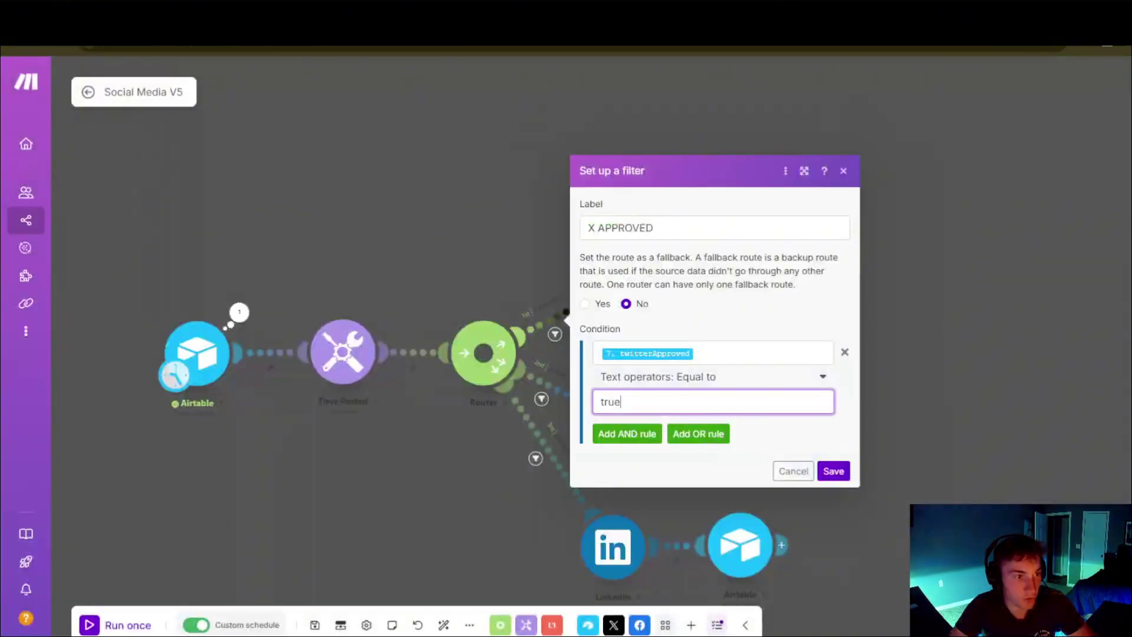
{"action": "left_click", "coordinate": [88, 45]}
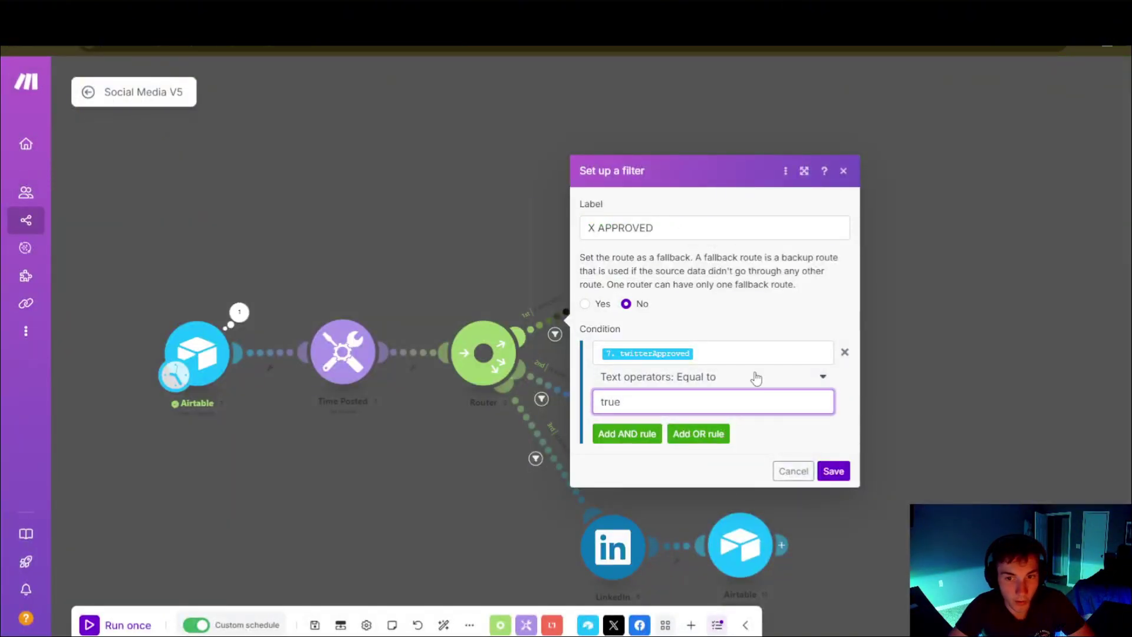
{"action": "left_click", "coordinate": [833, 471]}
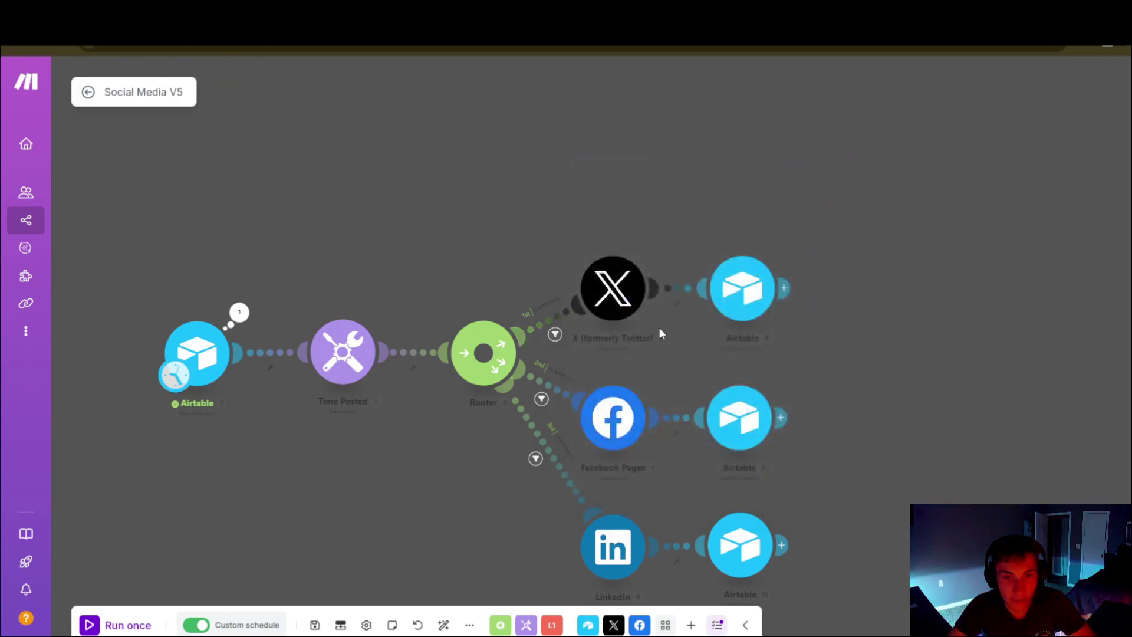
Step: Open the X Create a Post module, check the twitterCopy mapping in Text Content, and close its settings
{"action": "scroll", "coordinate": [557, 249], "scroll_direction": "up", "scroll_amount": 2}
{"action": "left_click", "coordinate": [649, 318]}
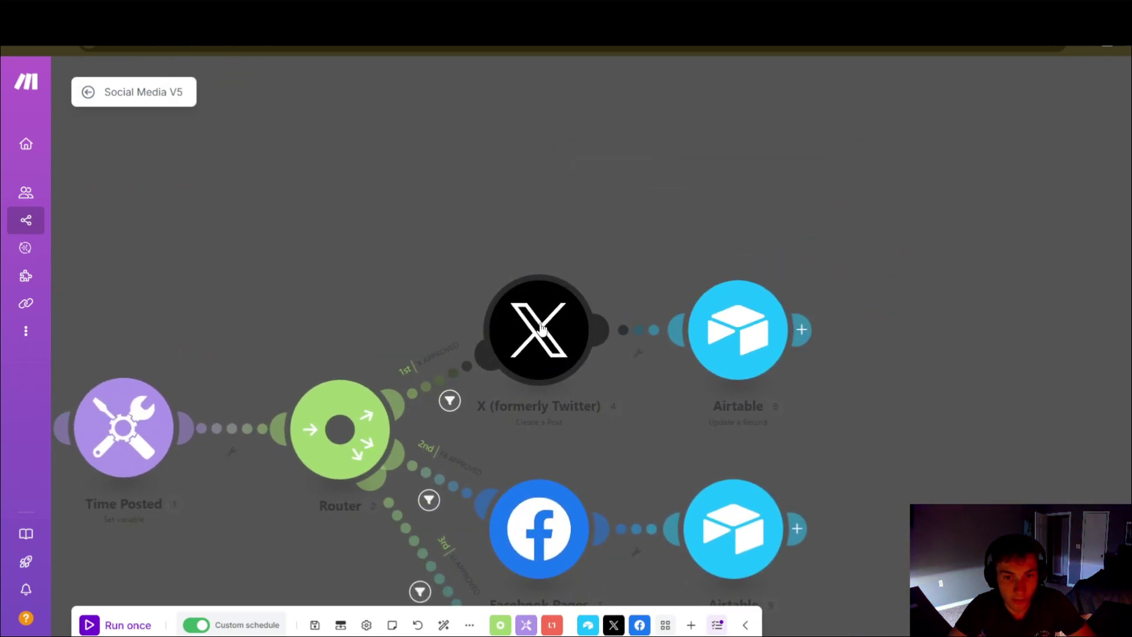
{"action": "left_click", "coordinate": [741, 225]}
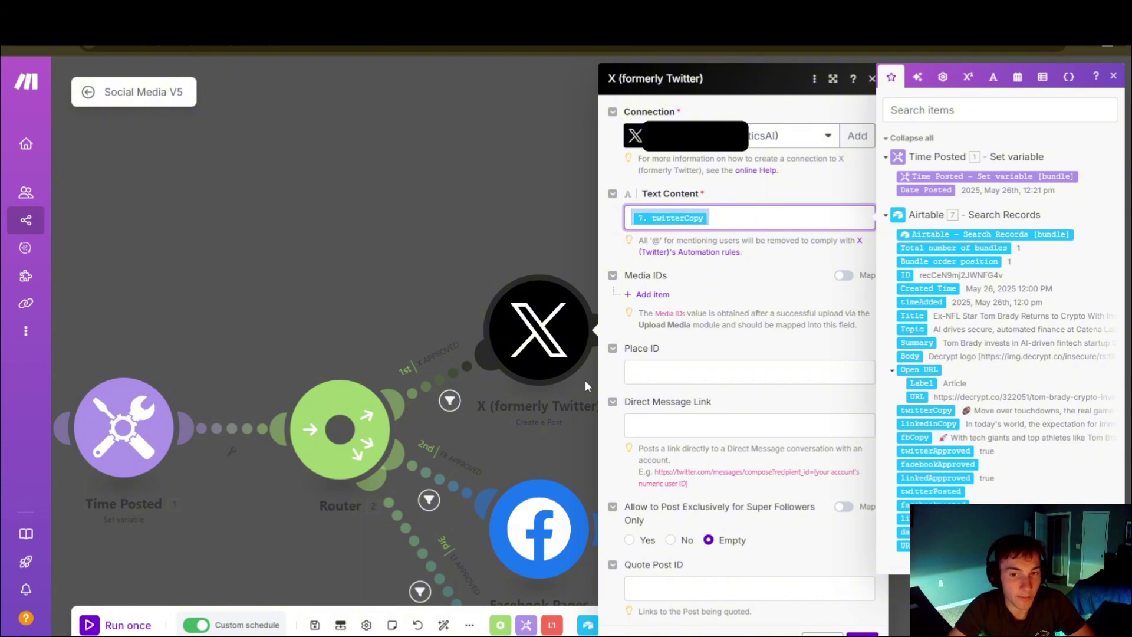
{"action": "key", "text": "Escape"}
Step: Open the Airtable Update a Record module after X, check the posted columns in the Socials table, and close the module
{"action": "left_click", "coordinate": [695, 362]}
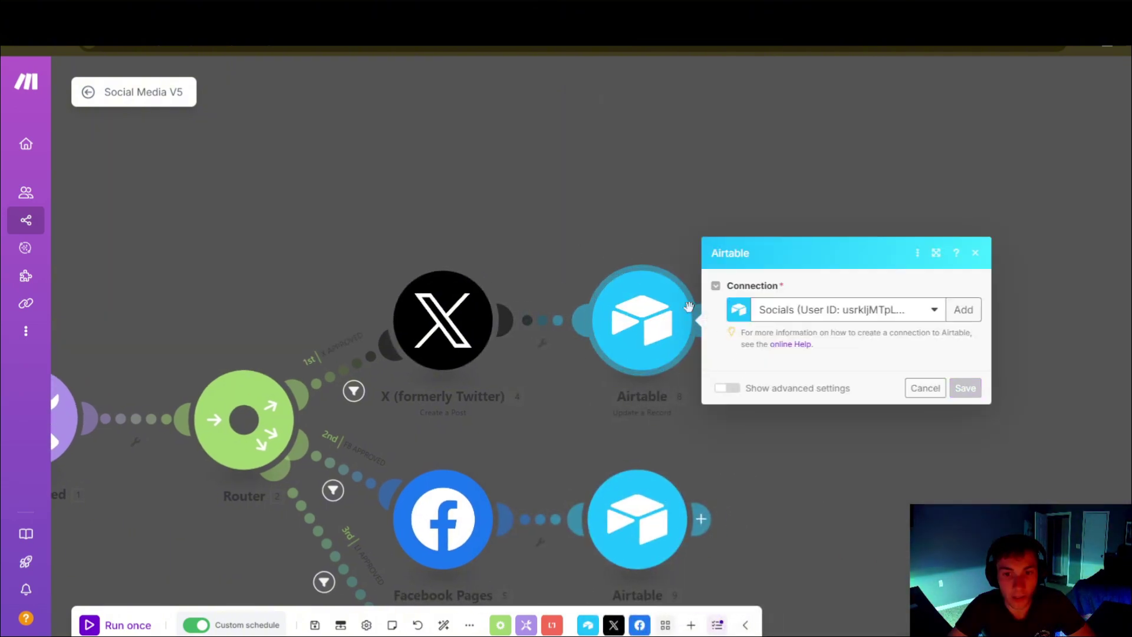
{"action": "left_click", "coordinate": [377, 13]}
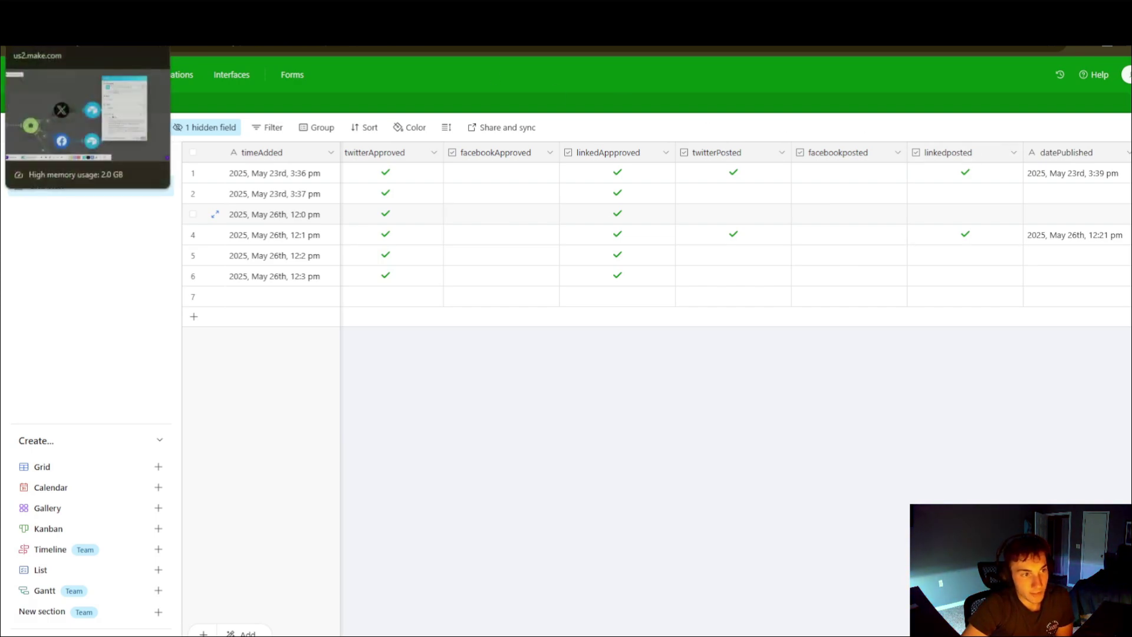
{"action": "left_click", "coordinate": [65, 36]}
{"action": "left_click", "coordinate": [486, 261]}
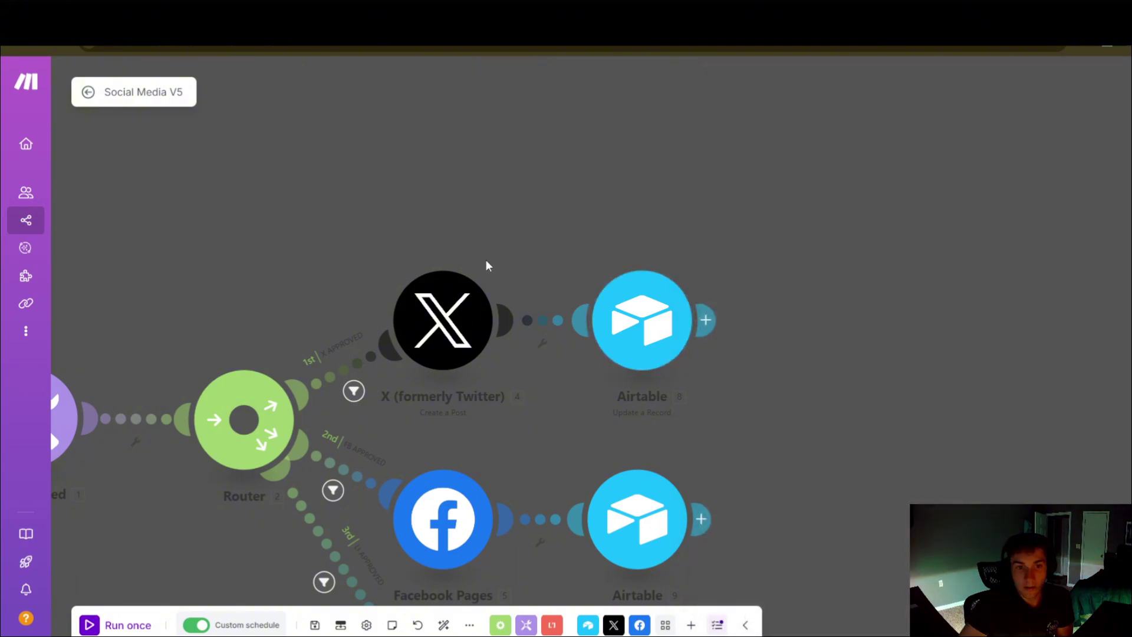
Step: Look over the whole Social Media V5 flow with its X, Facebook and LinkedIn routes
{"action": "left_click_drag", "start_coordinate": [372, 323], "coordinate": [649, 192]}
{"action": "scroll", "coordinate": [501, 436], "scroll_direction": "down", "scroll_amount": 2}
{"action": "left_click_drag", "start_coordinate": [313, 403], "coordinate": [420, 432]}
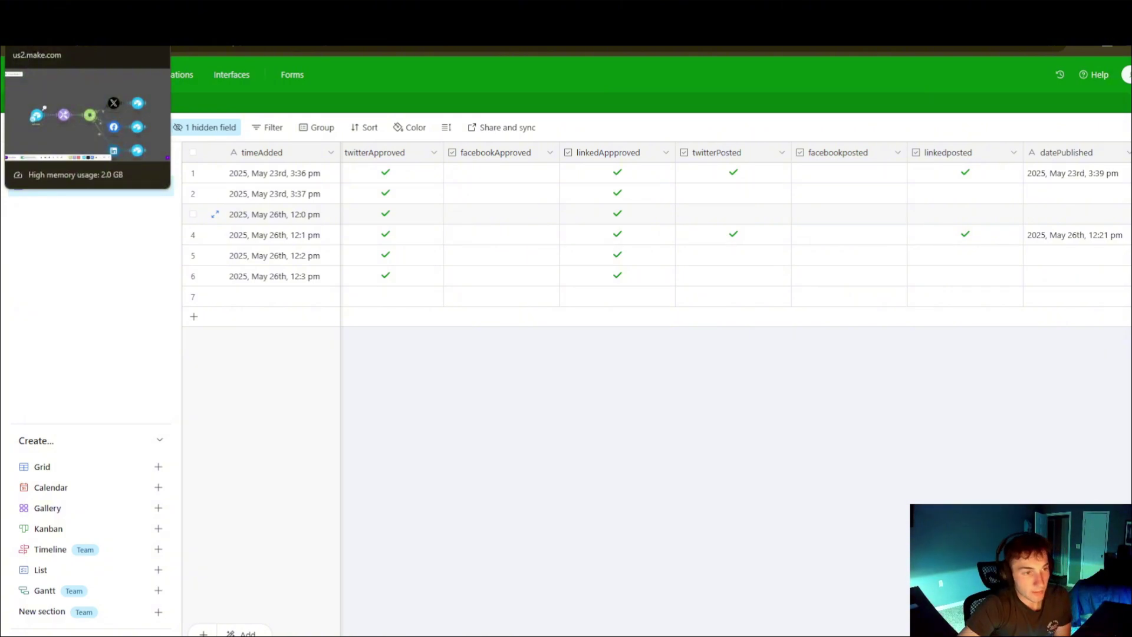
Step: Return to the Social Media V5 scenario, check the Facebook Pages module's Worklytics AI page and fbCopy message mapping, and close its settings
{"action": "left_click", "coordinate": [88, 13]}
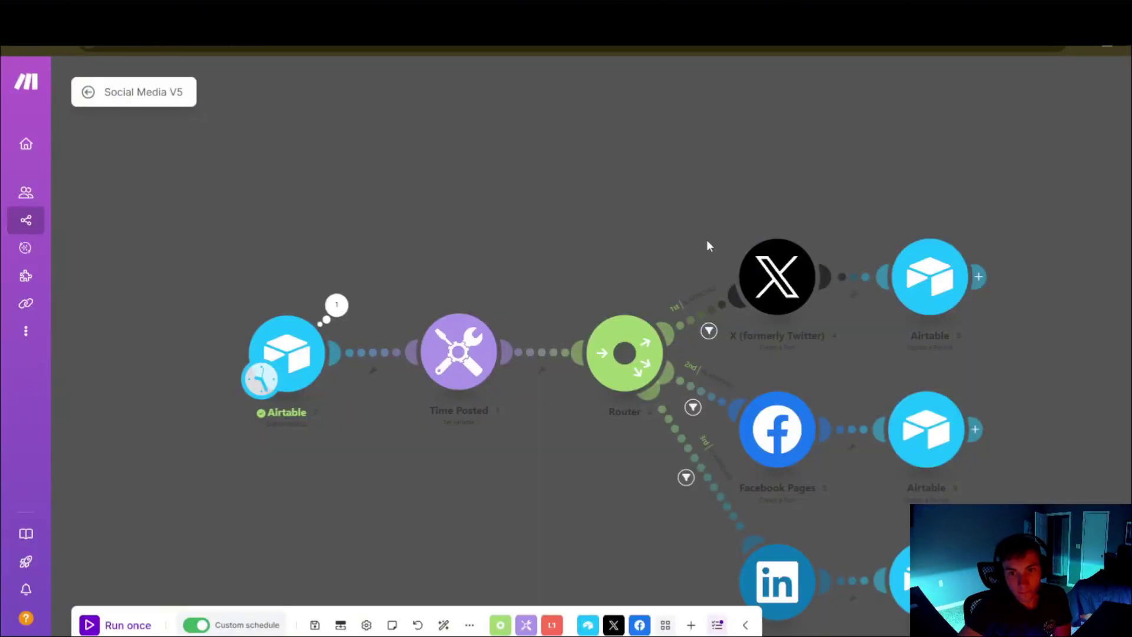
{"action": "scroll", "coordinate": [731, 323], "scroll_direction": "up", "scroll_amount": 3}
{"action": "left_click_drag", "start_coordinate": [737, 329], "coordinate": [568, 383]}
{"action": "scroll", "coordinate": [339, 249], "scroll_direction": "down", "scroll_amount": 3}
{"action": "left_click_drag", "start_coordinate": [370, 302], "coordinate": [193, 294]}
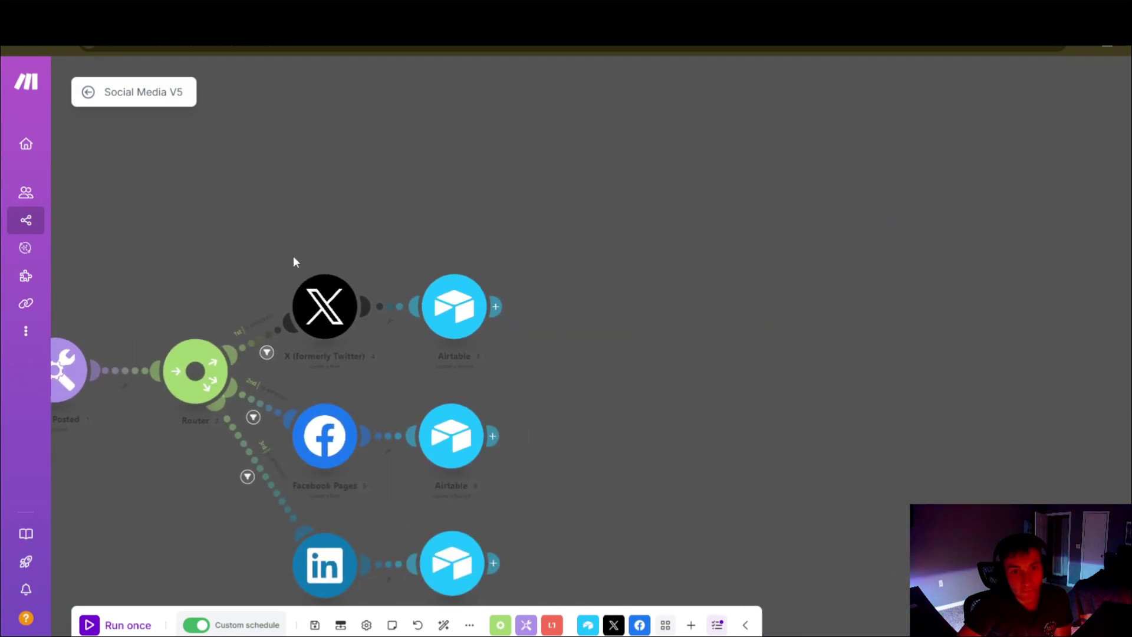
{"action": "left_click_drag", "start_coordinate": [292, 256], "coordinate": [443, 128]}
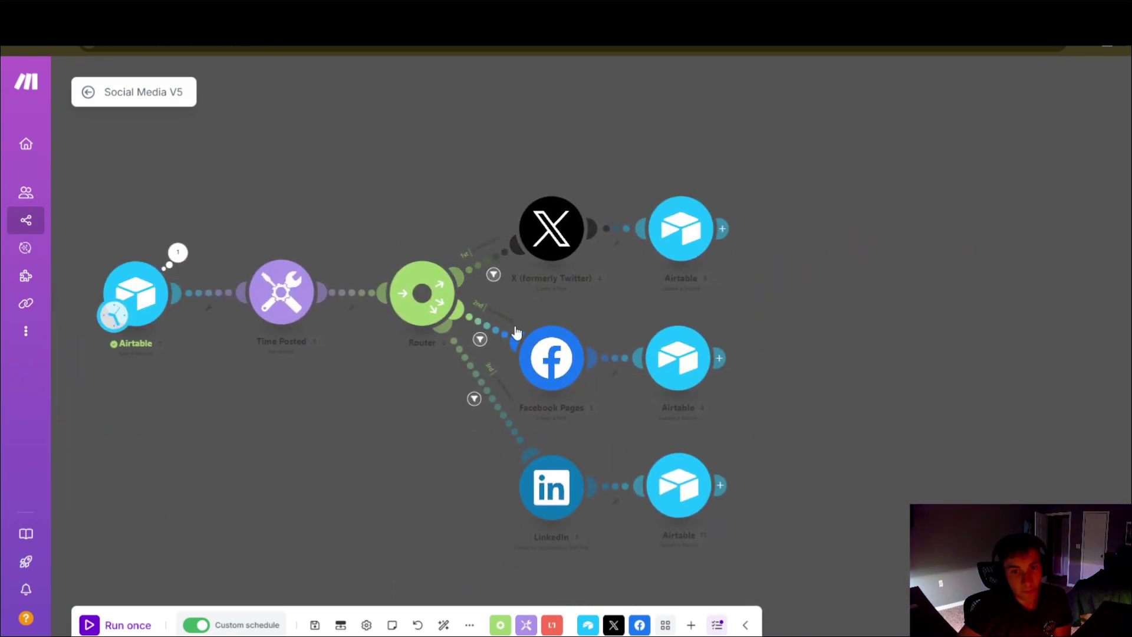
{"action": "left_click", "coordinate": [559, 359]}
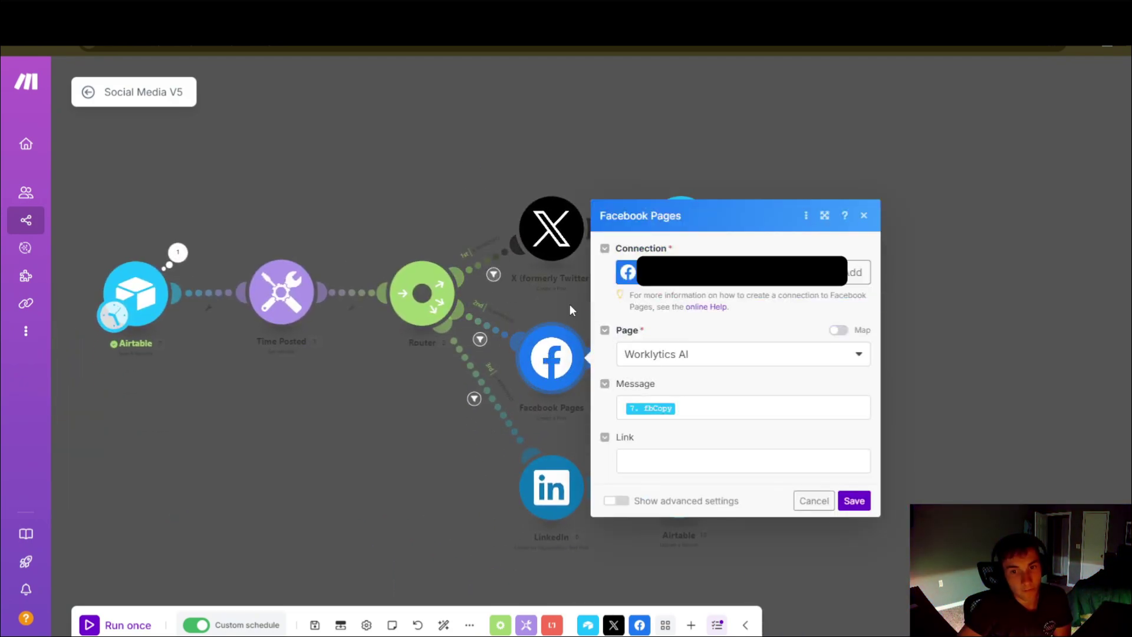
{"action": "left_click", "coordinate": [692, 411]}
{"action": "key", "text": "Escape"}
{"action": "left_click", "coordinate": [700, 387]}
{"action": "key", "text": "Escape"}
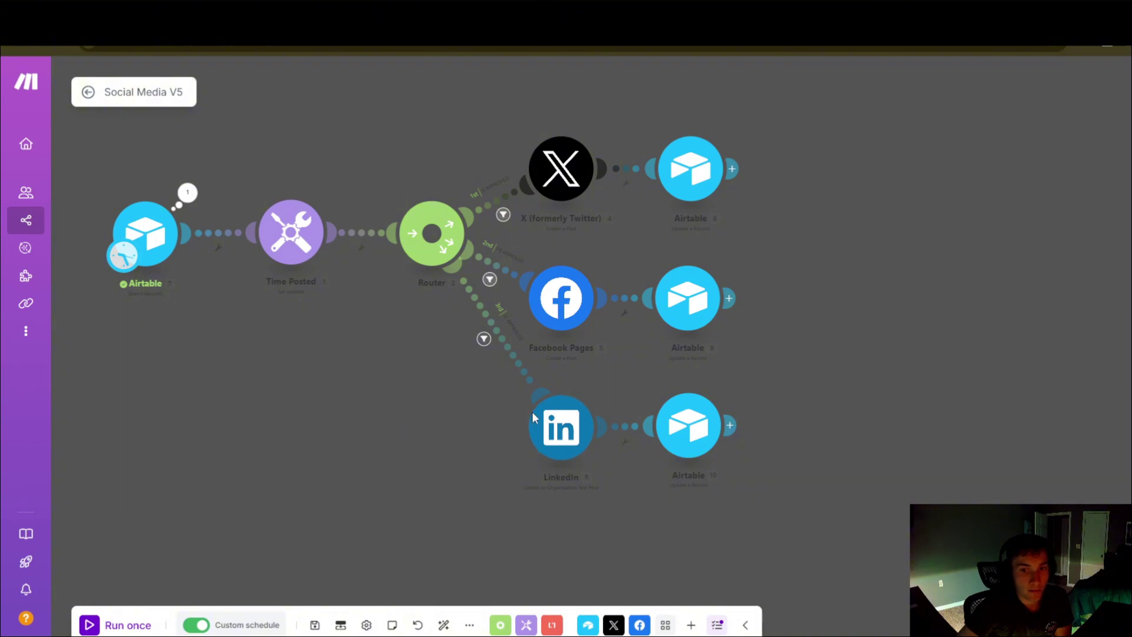
Step: Open the LinkedIn module, check the linkedinCopy mapping in Content and the visibility and feed settings, and save the module
{"action": "left_click", "coordinate": [546, 418]}
{"action": "scroll", "coordinate": [694, 418], "scroll_direction": "down", "scroll_amount": 2}
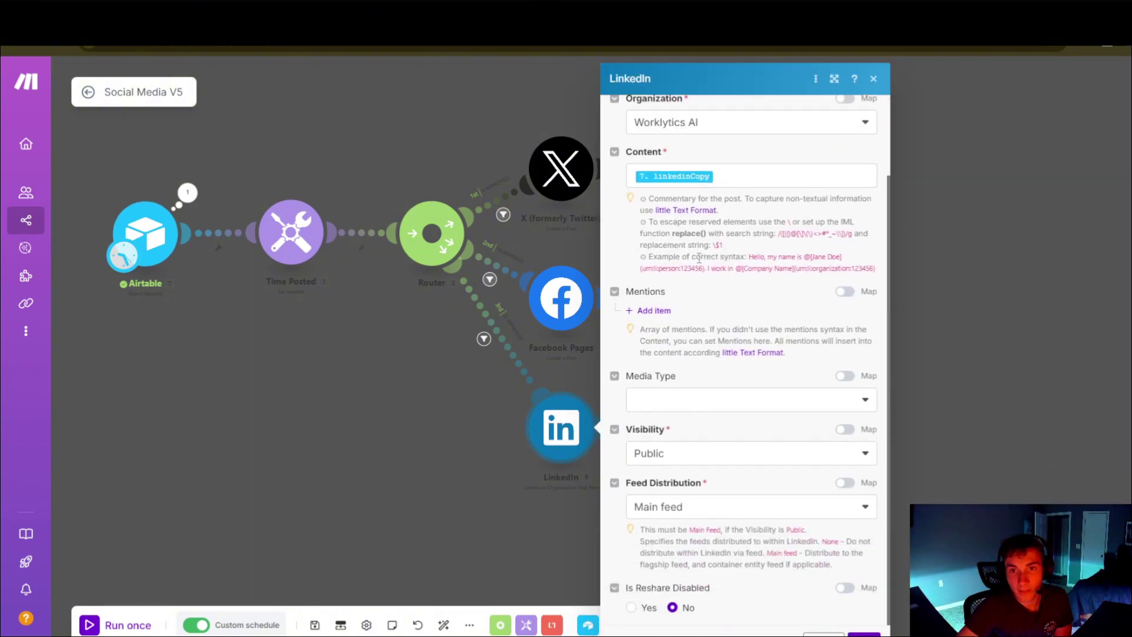
{"action": "left_click", "coordinate": [863, 634]}
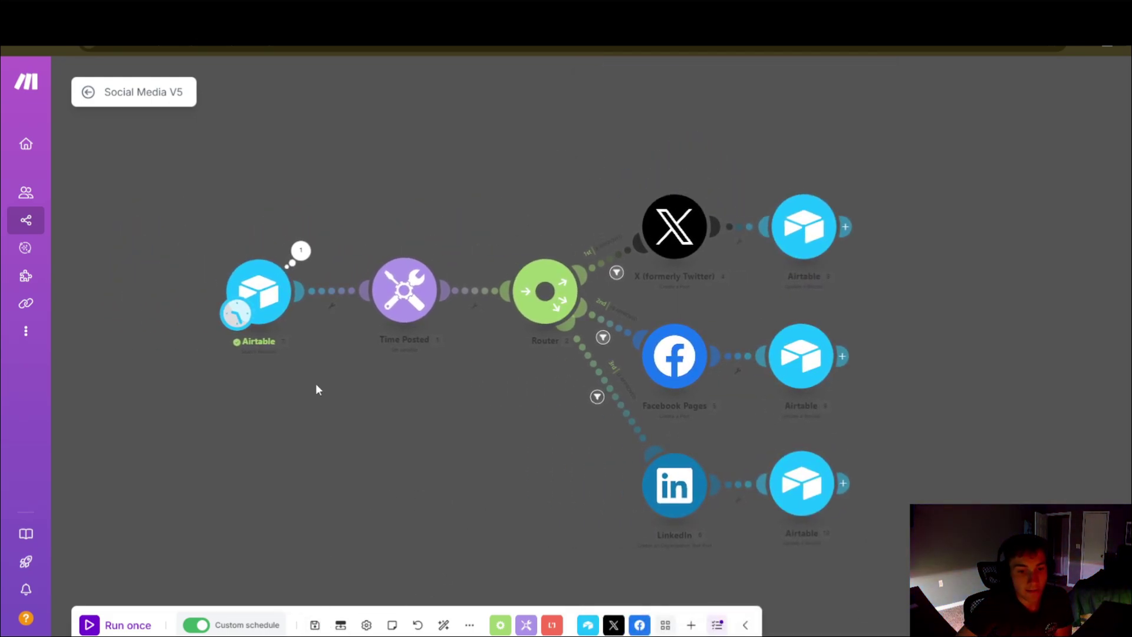
{"action": "scroll", "coordinate": [419, 433], "scroll_direction": "down", "scroll_amount": 5}
{"action": "scroll", "coordinate": [419, 433], "scroll_direction": "up", "scroll_amount": 5}
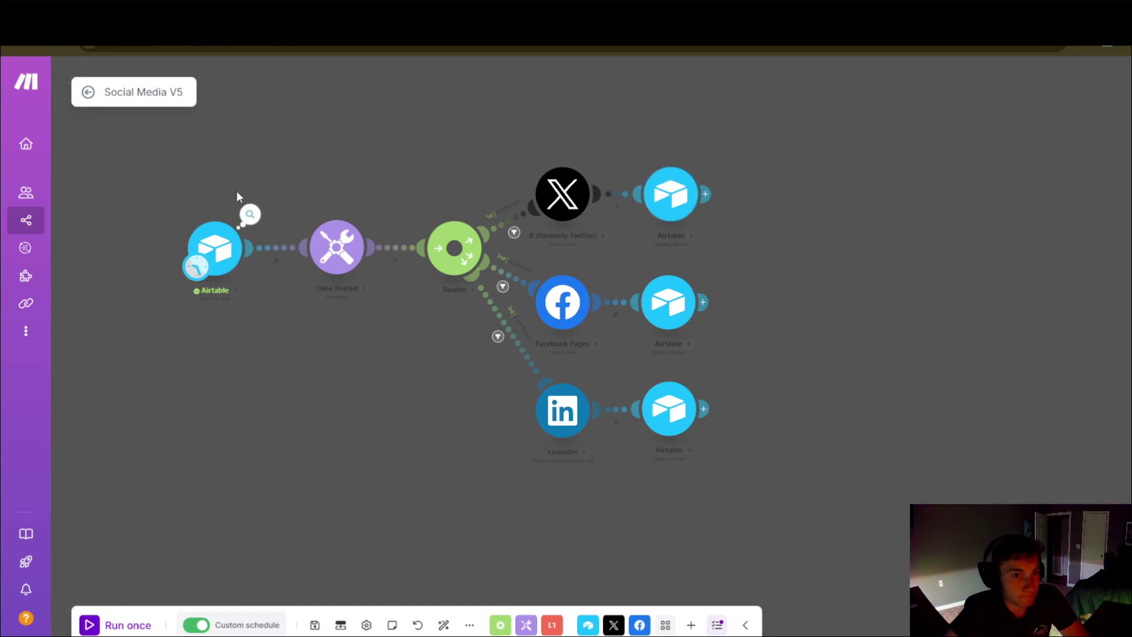
{"action": "left_click_drag", "start_coordinate": [194, 189], "coordinate": [195, 250]}
{"action": "scroll", "coordinate": [160, 256], "scroll_direction": "down", "scroll_amount": 2}
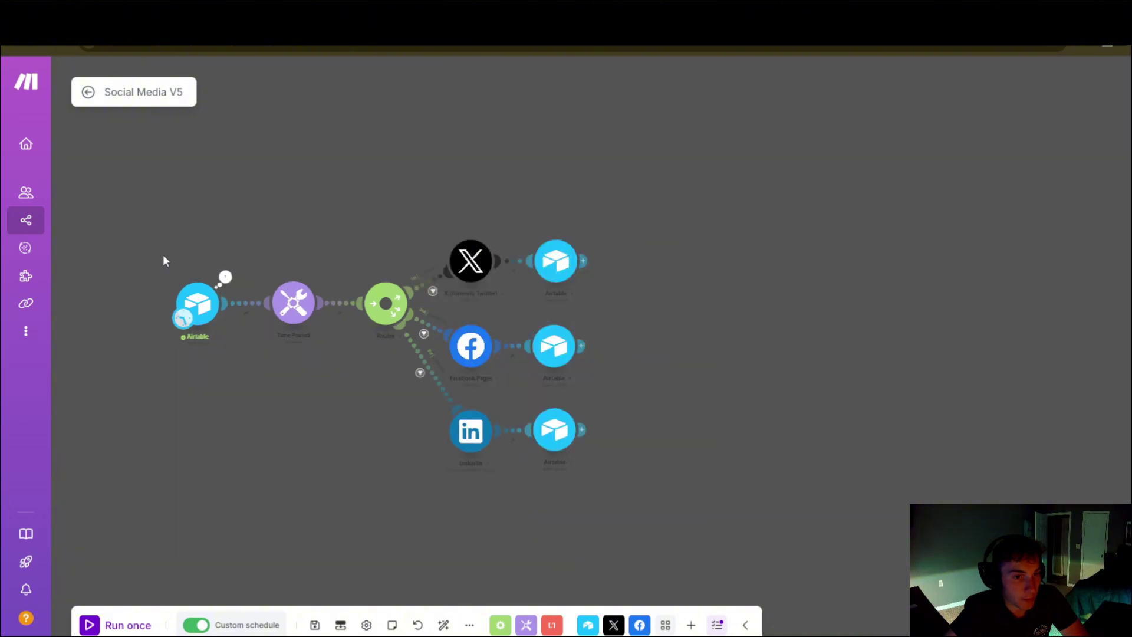